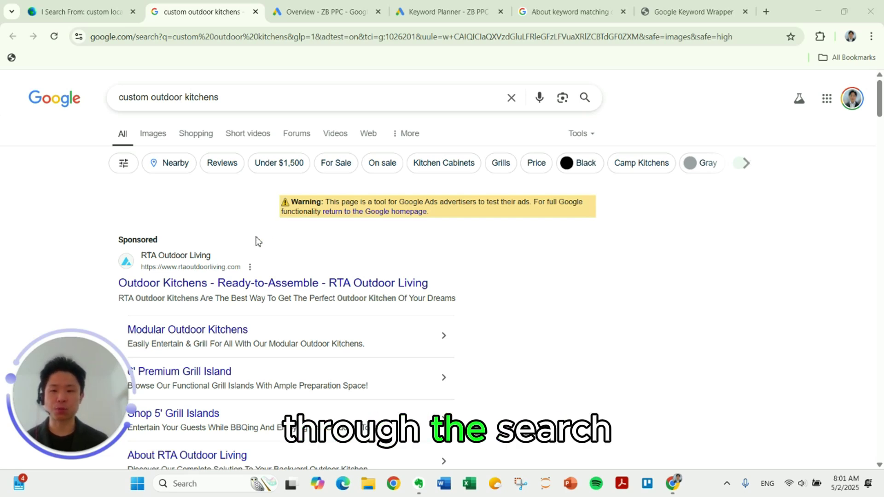
# - Examine the upper sponsored ads, local places and shopping results for "custom outdoor kitchens"
pyautogui.scroll(-1, 260, 239)
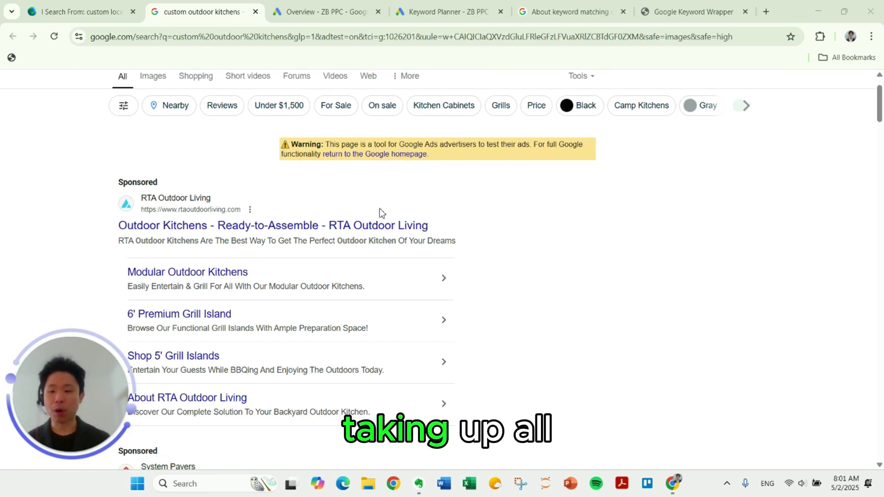
pyautogui.scroll(-2, 524, 260)
pyautogui.scroll(-2, 525, 260)
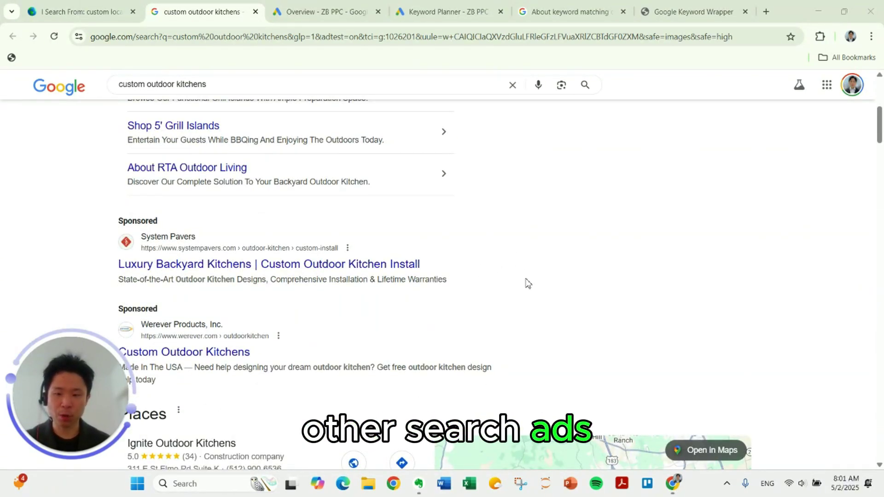
pyautogui.scroll(-2, 754, 292)
pyautogui.scroll(-4, 766, 254)
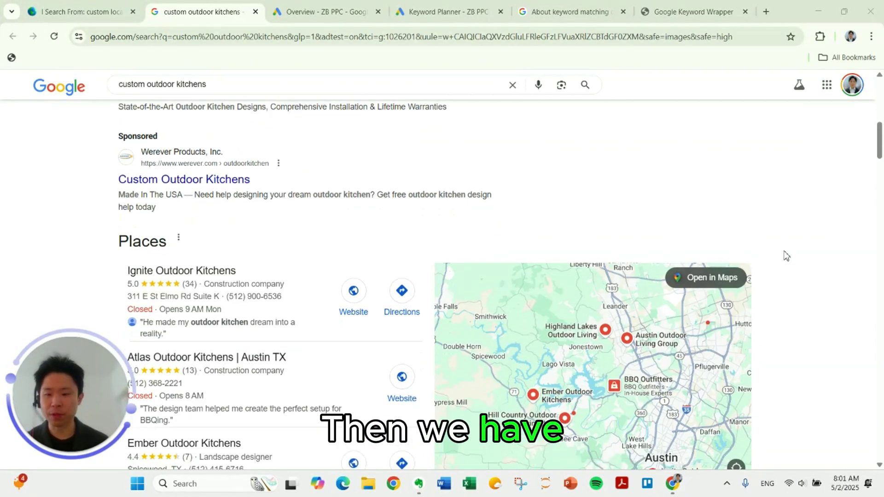
pyautogui.scroll(-5, 784, 294)
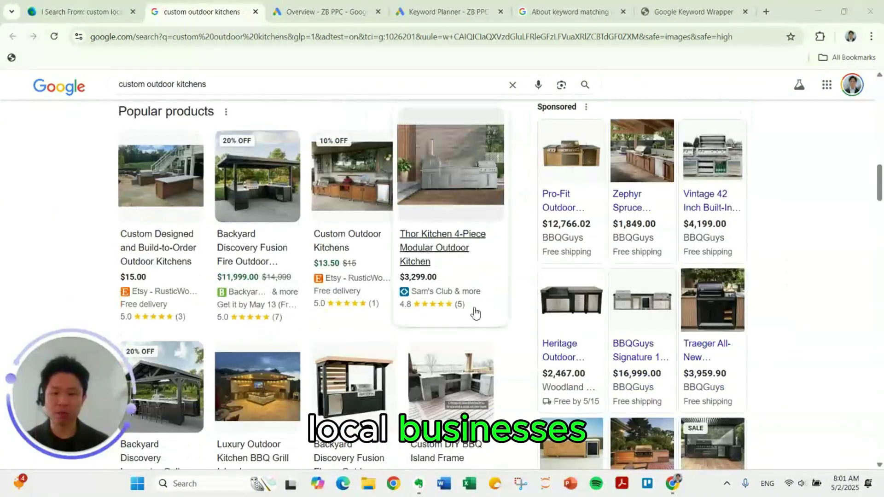
pyautogui.scroll(-5, 477, 313)
pyautogui.scroll(2, 487, 313)
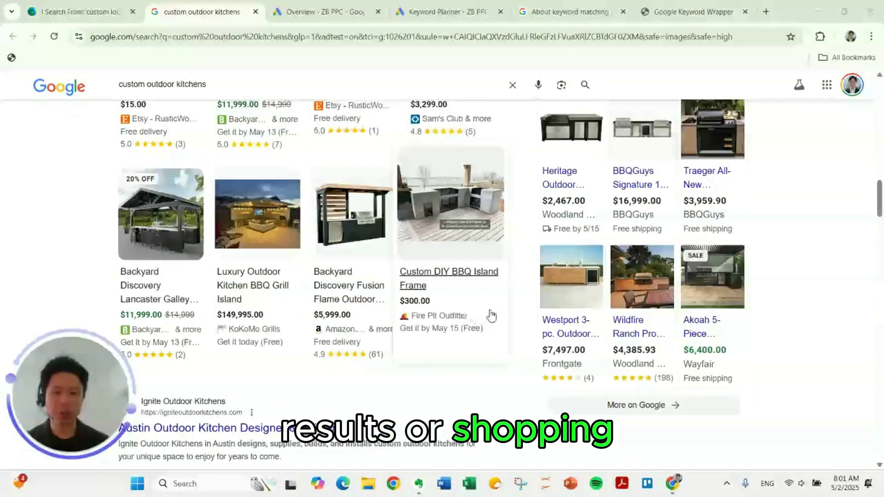
# - Examine the organic listings, images, brand suggestions, lower sponsored ads and related searches through to the end of the results page
pyautogui.scroll(-3, 479, 315)
pyautogui.scroll(-1, 474, 285)
pyautogui.scroll(-8, 458, 269)
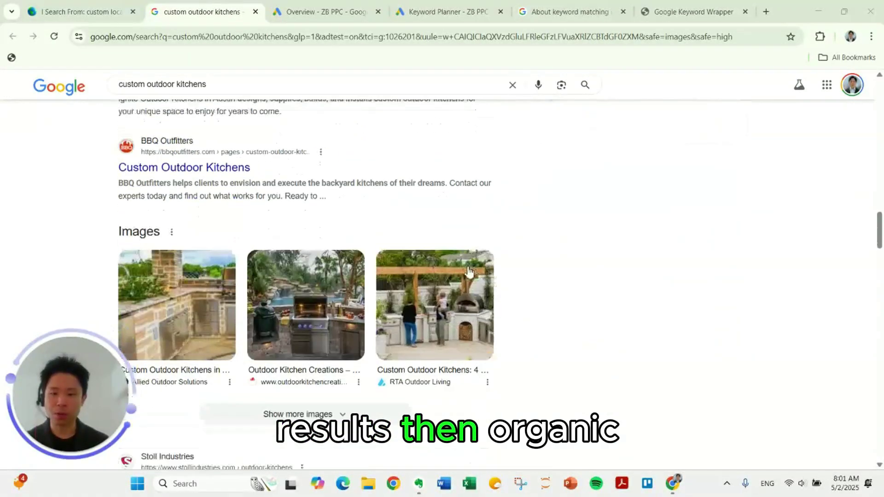
pyautogui.scroll(-3, 462, 273)
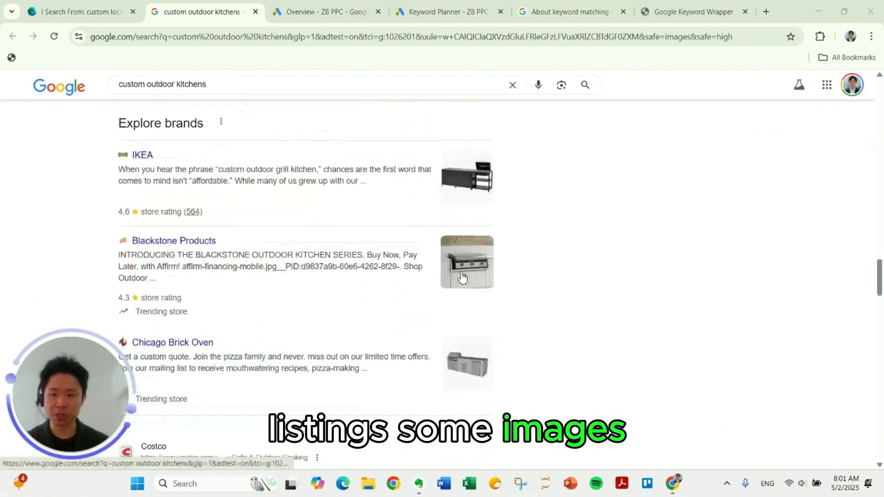
pyautogui.scroll(2, 405, 271)
pyautogui.scroll(-1, 401, 290)
pyautogui.scroll(-6, 256, 288)
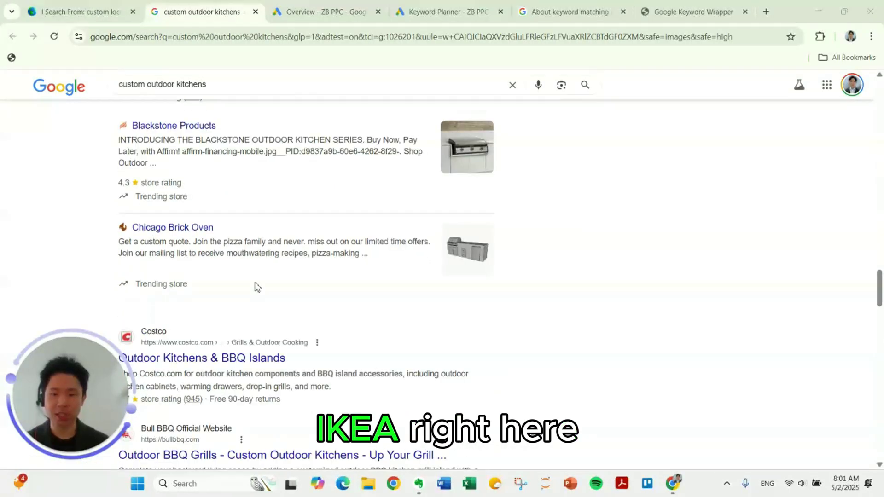
pyautogui.scroll(1, 243, 267)
pyautogui.scroll(-10, 306, 265)
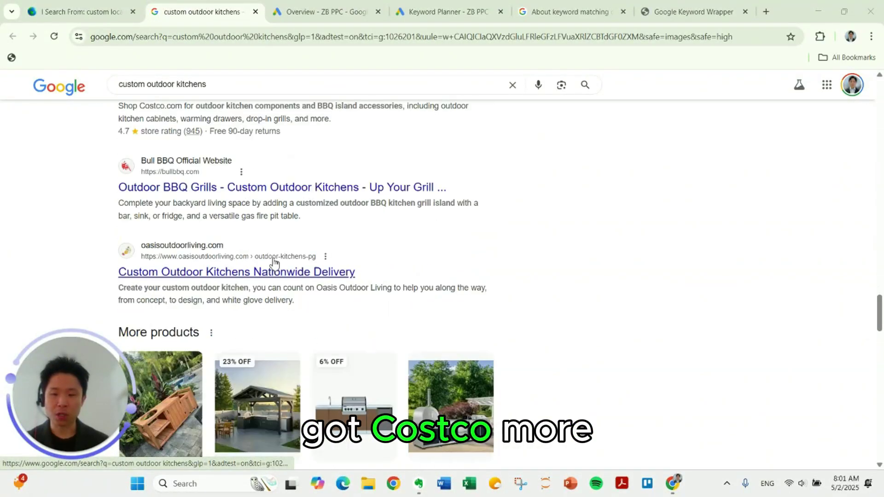
pyautogui.scroll(-1, 311, 276)
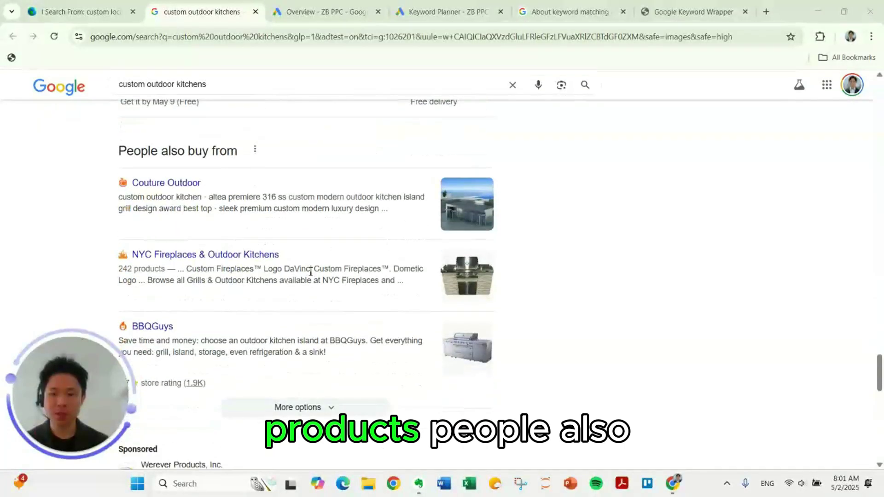
pyautogui.scroll(-3, 315, 322)
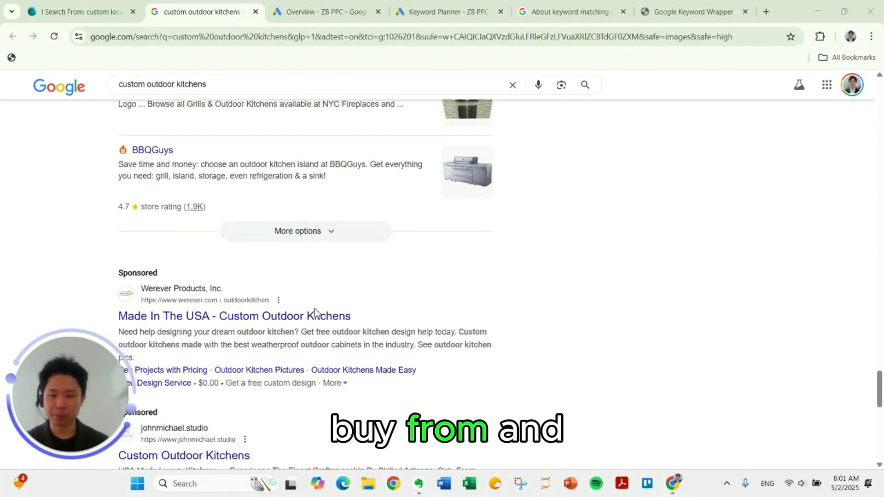
pyautogui.scroll(-1, 311, 299)
pyautogui.scroll(-5, 306, 276)
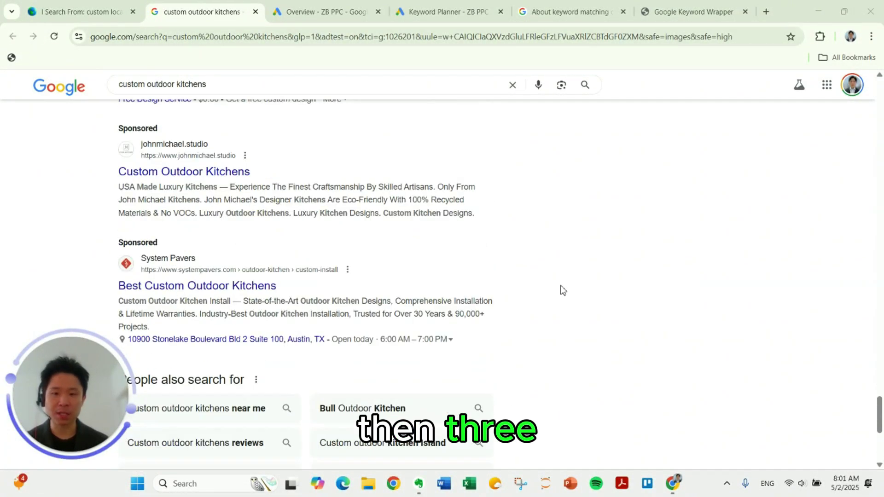
pyautogui.scroll(-4, 515, 301)
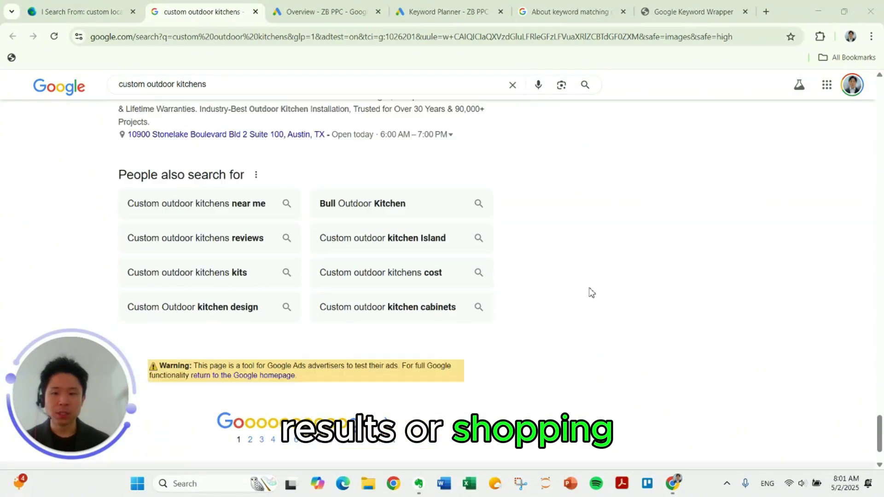
pyautogui.scroll(-2, 592, 292)
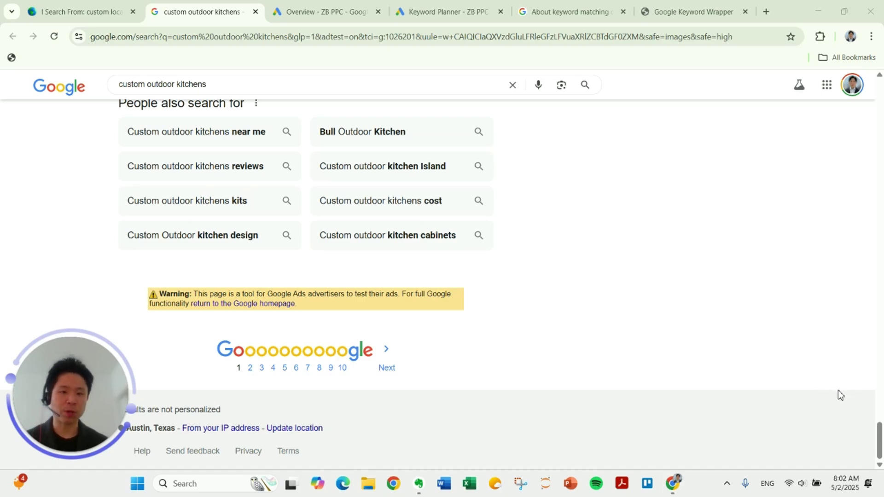
# - Return to the first sponsored result and examine the RTA Outdoor Living ad's headline, description and sitelinks
pyautogui.scroll(20, 838, 390)
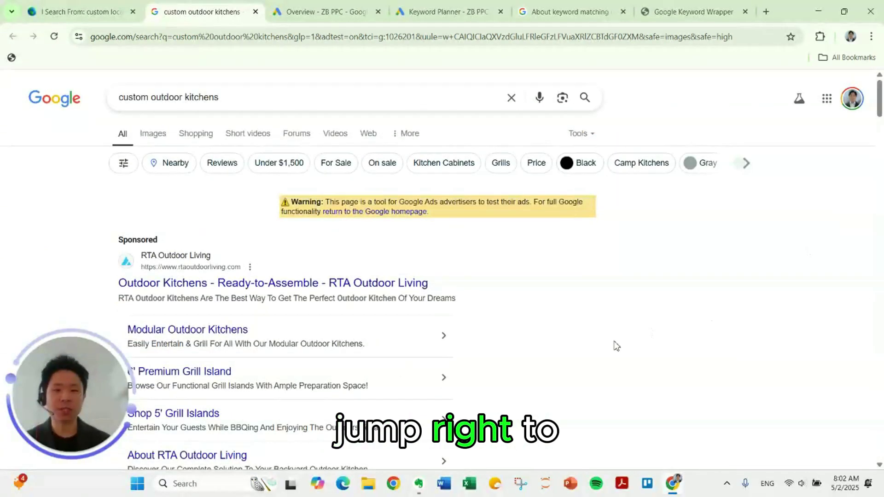
pyautogui.scroll(-3, 613, 345)
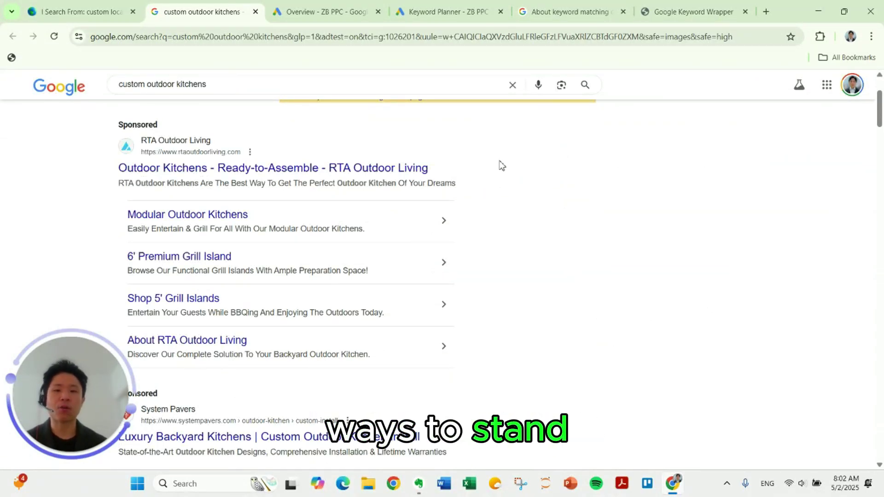
pyautogui.scroll(1, 497, 230)
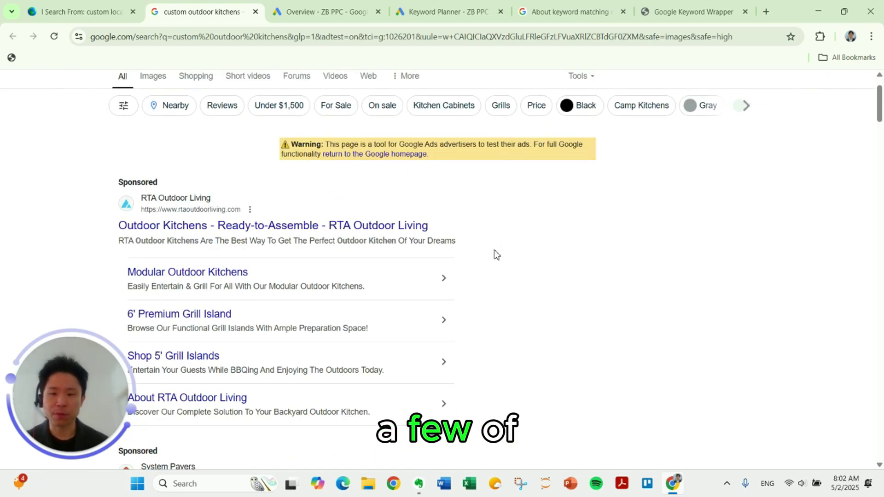
pyautogui.scroll(-1, 325, 243)
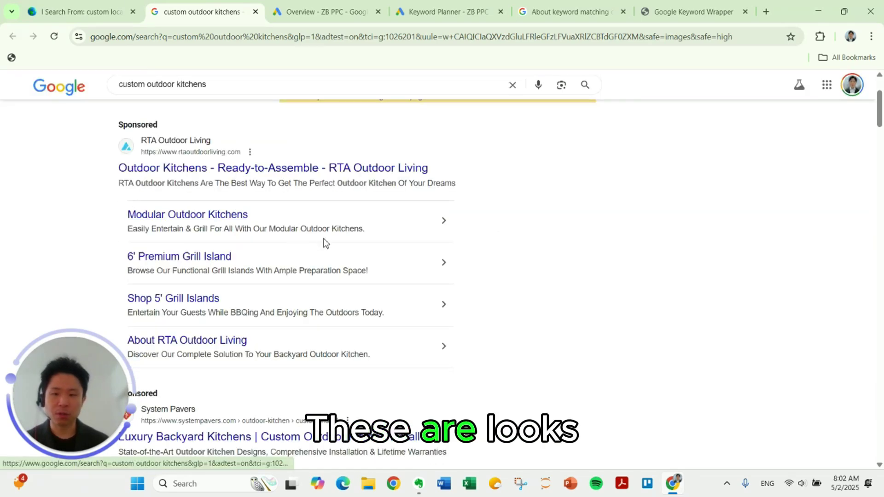
pyautogui.scroll(1, 476, 260)
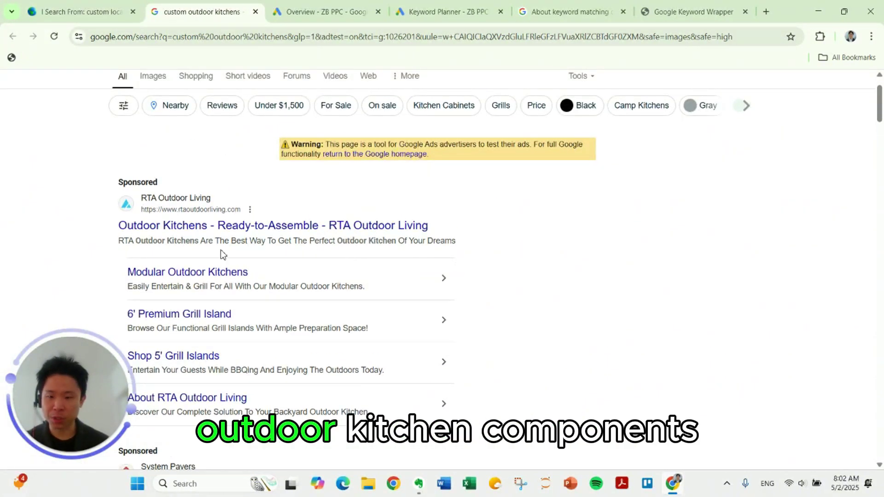
pyautogui.scroll(1, 281, 267)
pyautogui.scroll(-2, 281, 268)
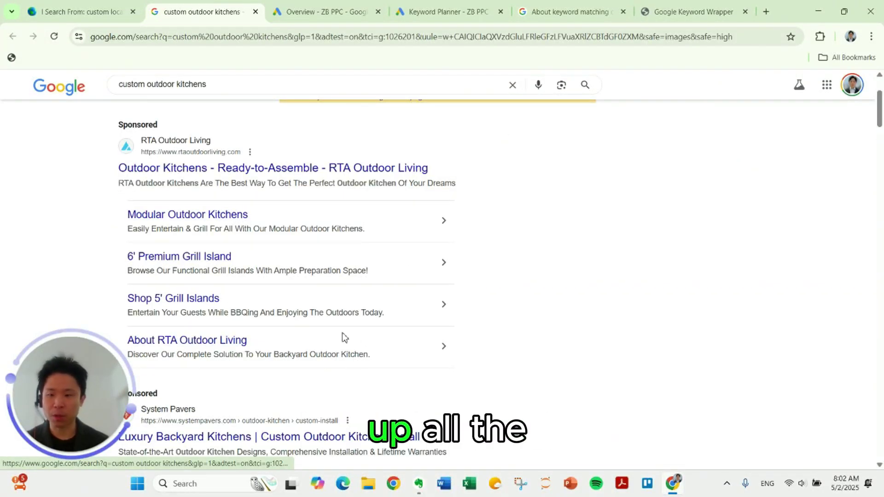
pyautogui.scroll(2, 344, 335)
pyautogui.scroll(1, 357, 329)
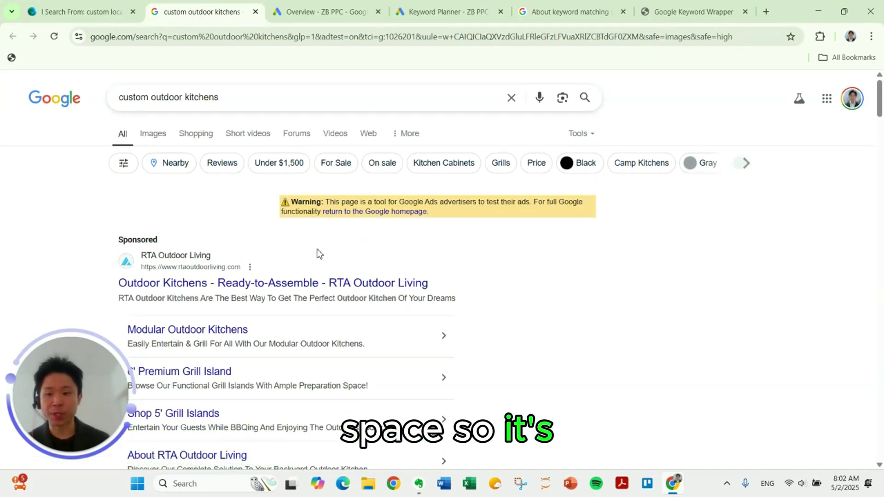
# - Compare the System Pavers and Werever Products ads with the RTA Outdoor Living ad and its sitelinks
pyautogui.scroll(-5, 319, 258)
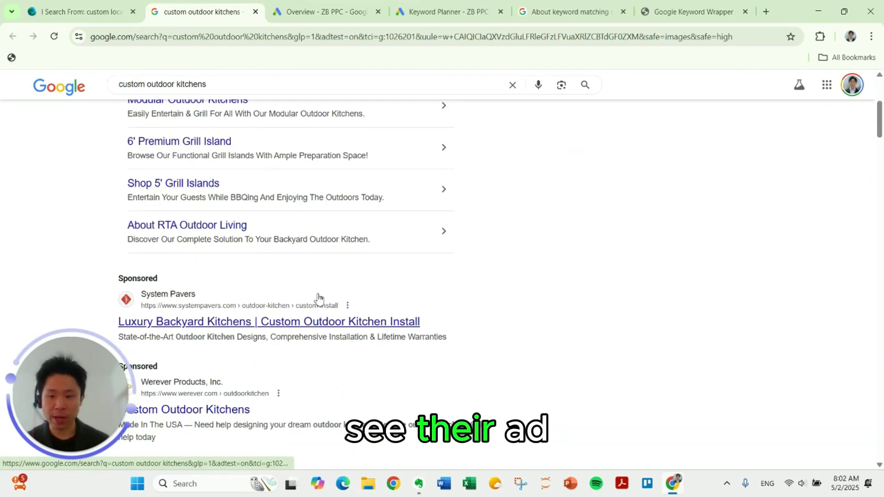
pyautogui.scroll(-1, 311, 282)
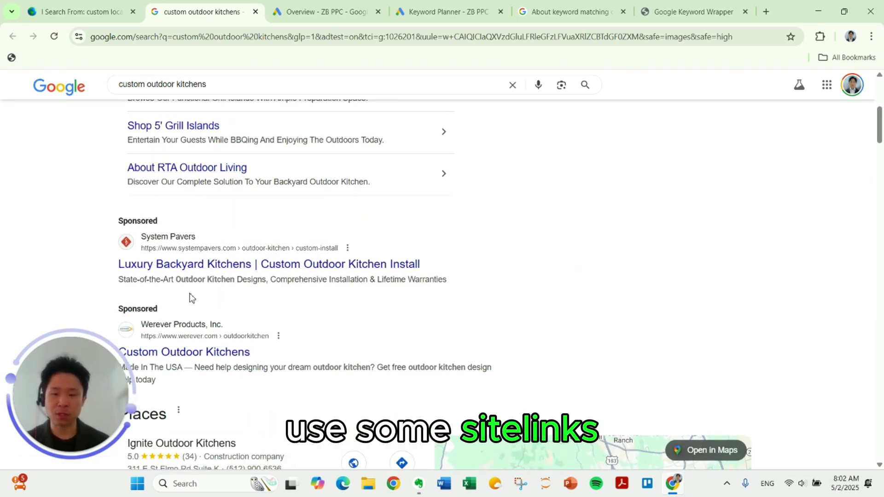
pyautogui.scroll(-1, 227, 304)
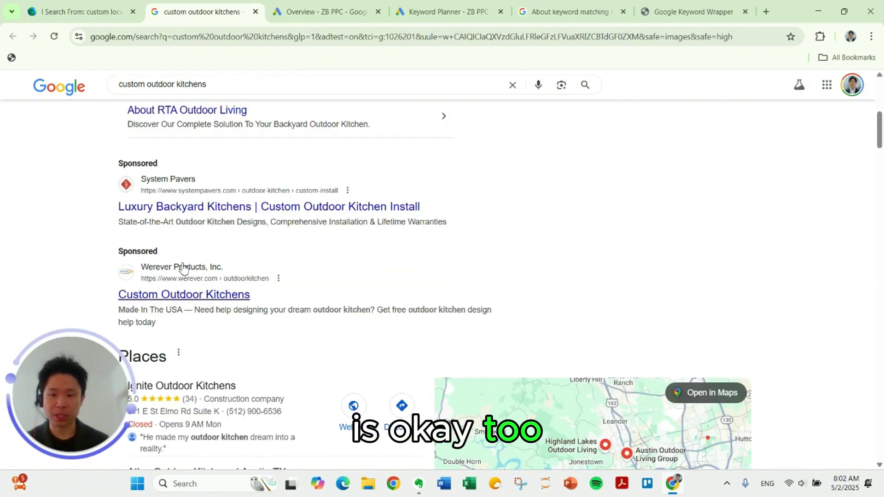
pyautogui.scroll(6, 183, 268)
pyautogui.scroll(-6, 224, 252)
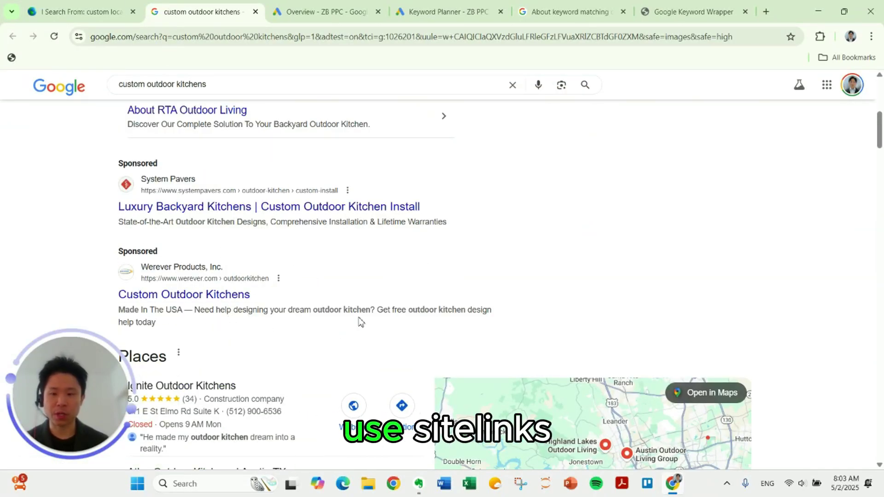
pyautogui.scroll(7, 397, 308)
pyautogui.scroll(-2, 417, 286)
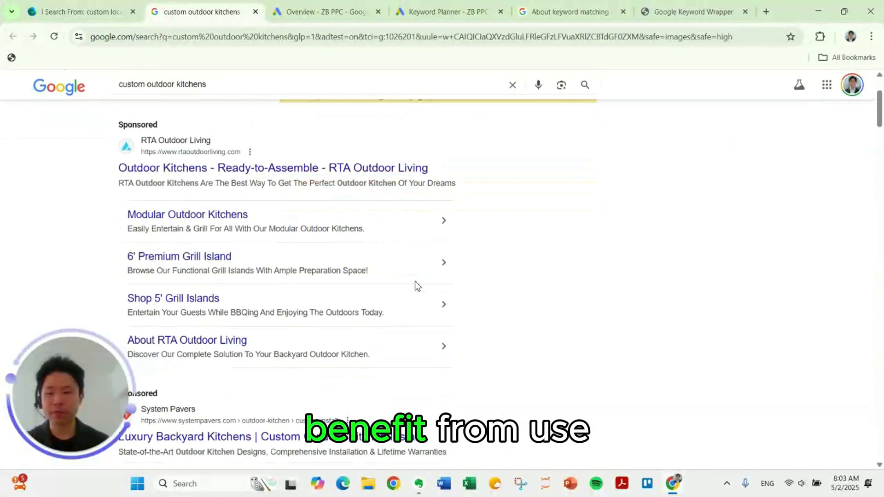
pyautogui.scroll(-5, 417, 285)
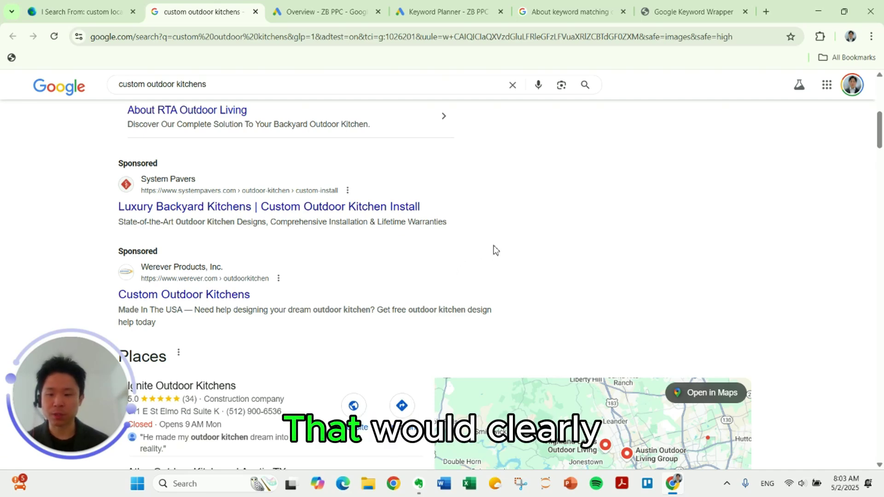
pyautogui.scroll(7, 479, 250)
pyautogui.scroll(-3, 487, 249)
pyautogui.scroll(-1, 486, 250)
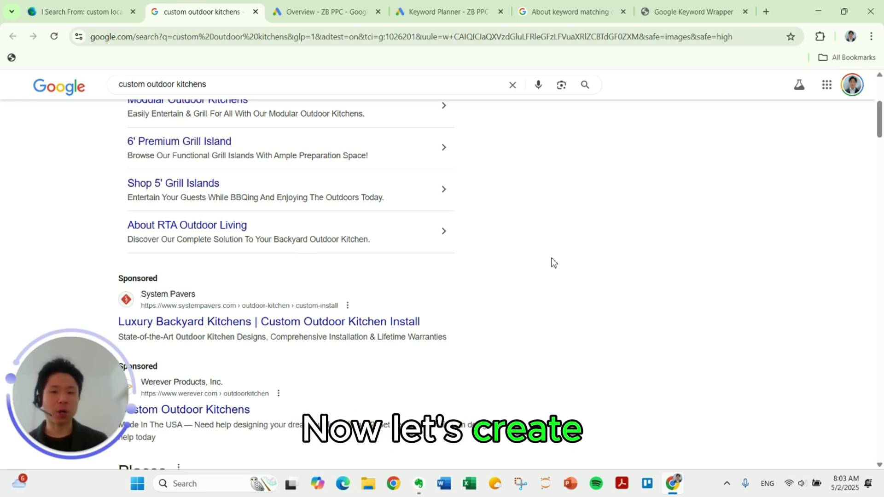
# - Switch to Google Ads, start a new campaign with the Leads objective and review its conversion goals section
pyautogui.hotkey('ctrl', 'Tab')
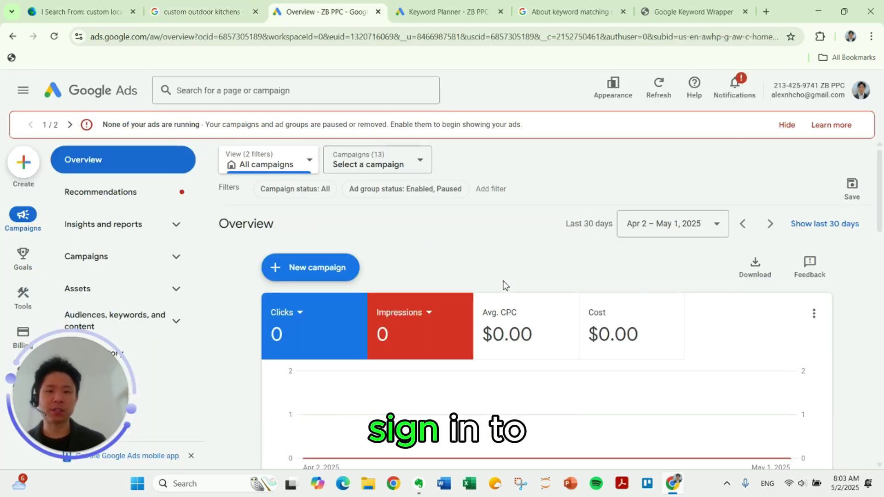
pyautogui.click(24, 173)
pyautogui.click(26, 171)
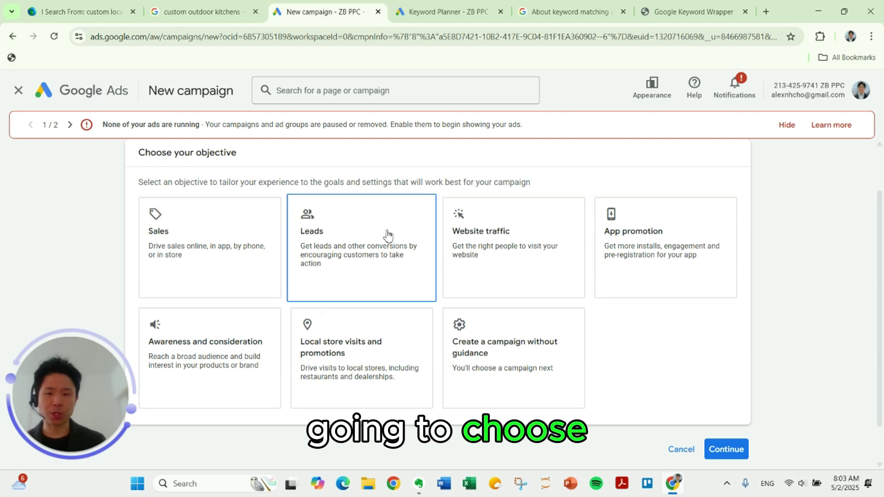
pyautogui.click(387, 236)
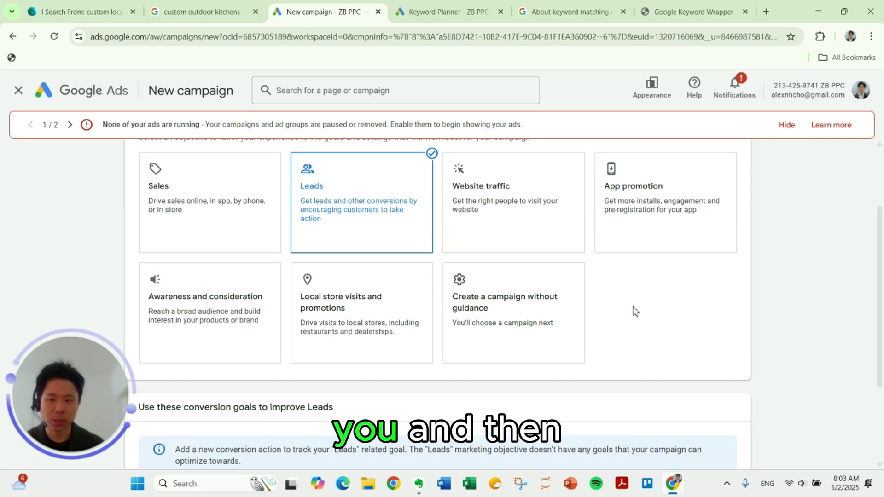
pyautogui.scroll(-3, 544, 349)
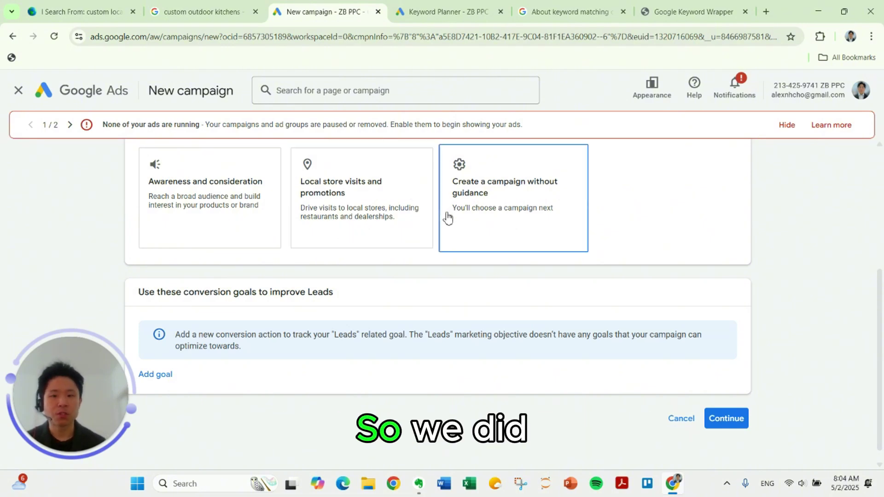
pyautogui.scroll(4, 413, 242)
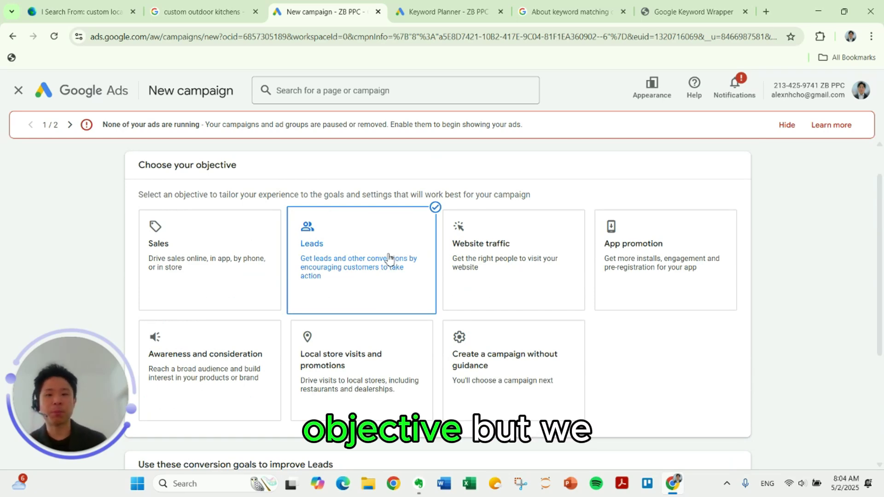
pyautogui.scroll(-1, 389, 258)
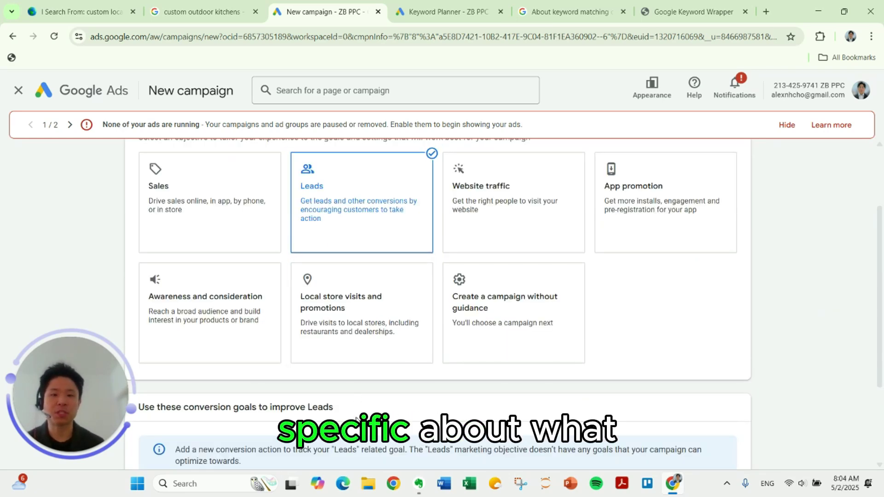
pyautogui.scroll(-1, 357, 405)
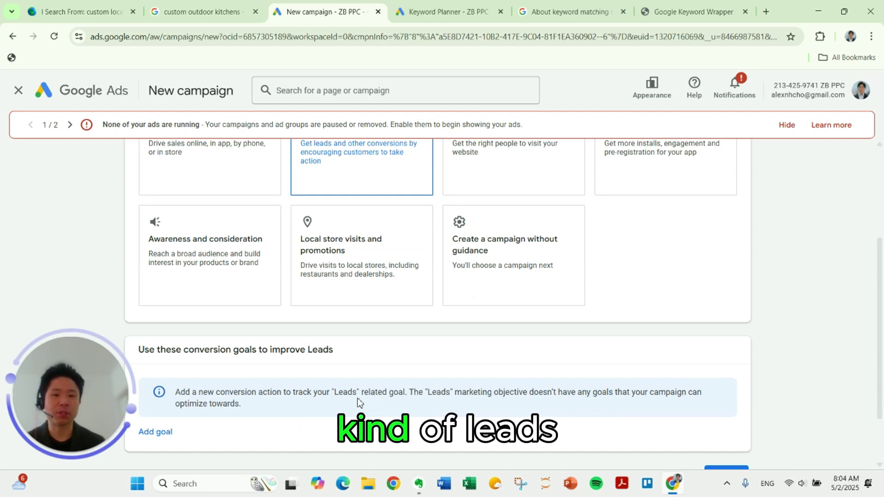
# - Continue with the Leads objective without adding a goal, show all campaign types and select Search
pyautogui.scroll(1, 396, 391)
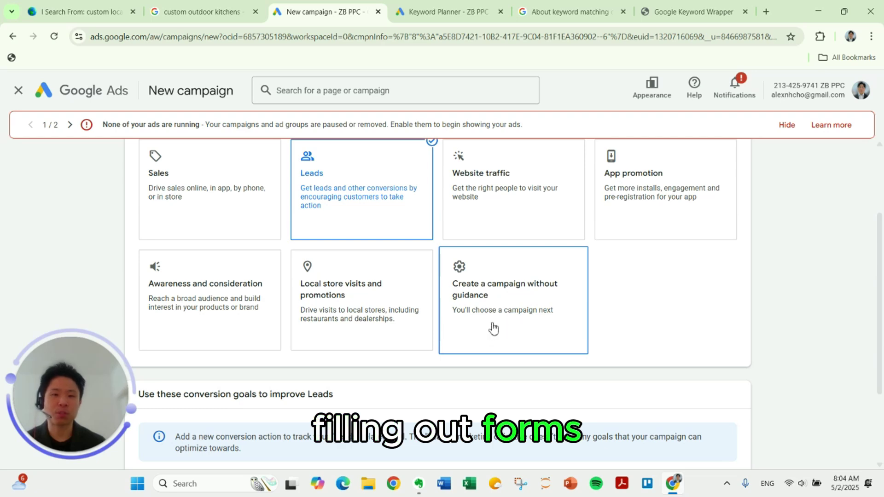
pyautogui.scroll(-2, 398, 396)
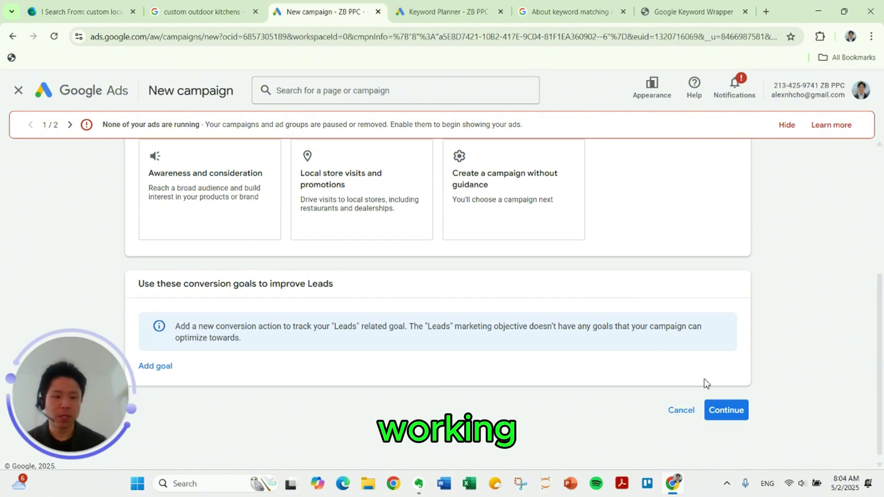
pyautogui.click(726, 413)
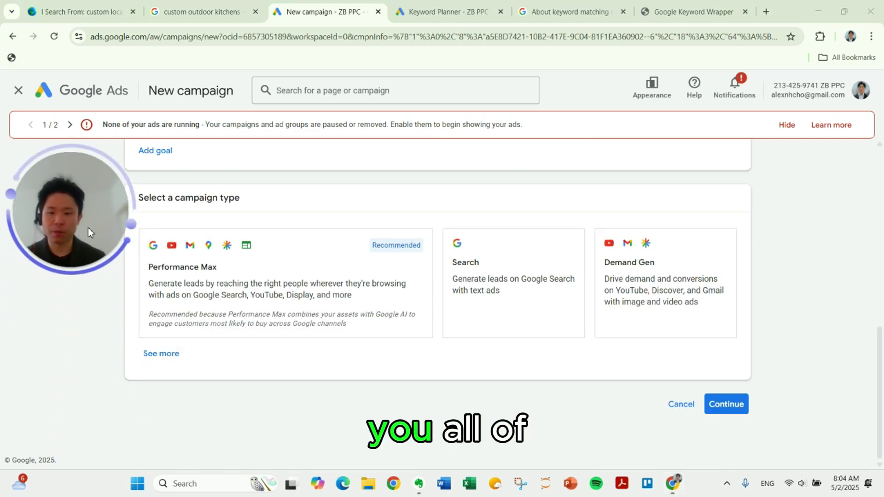
pyautogui.click(152, 363)
pyautogui.scroll(-1, 484, 251)
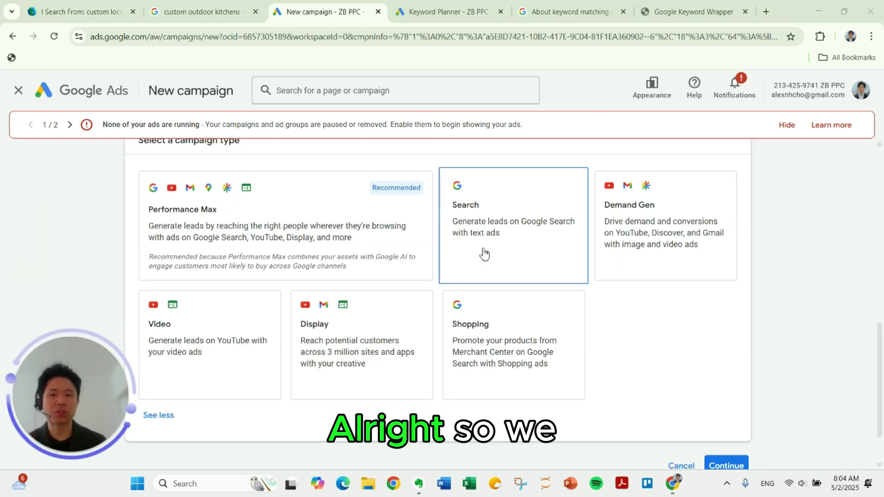
pyautogui.click(515, 280)
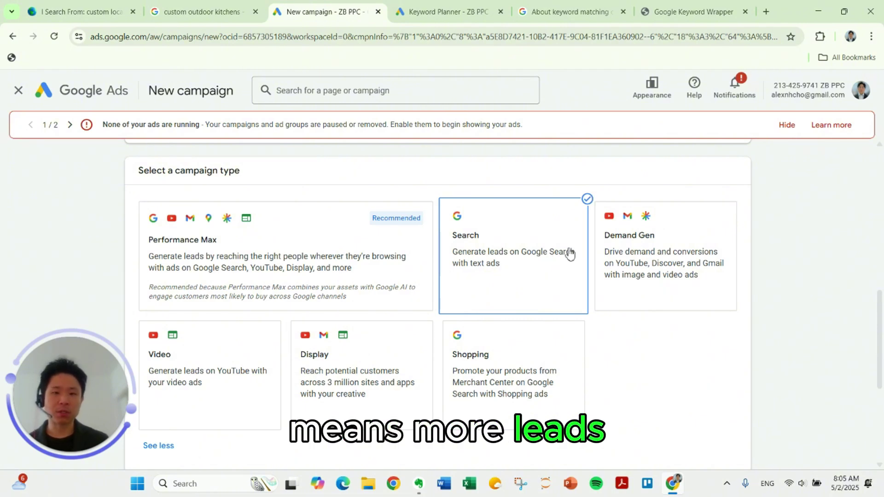
# - Try the Phone calls option, leave every way to reach the goal unselected and continue to the campaign name
pyautogui.scroll(-5, 180, 301)
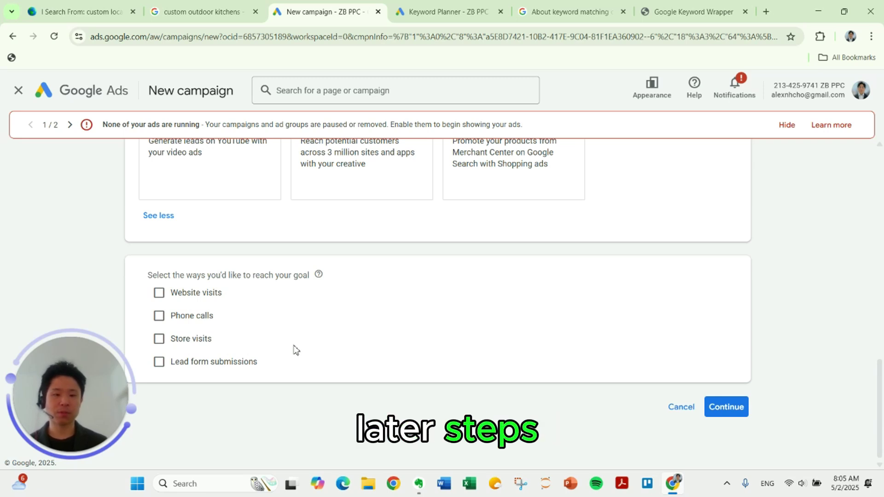
pyautogui.click(186, 323)
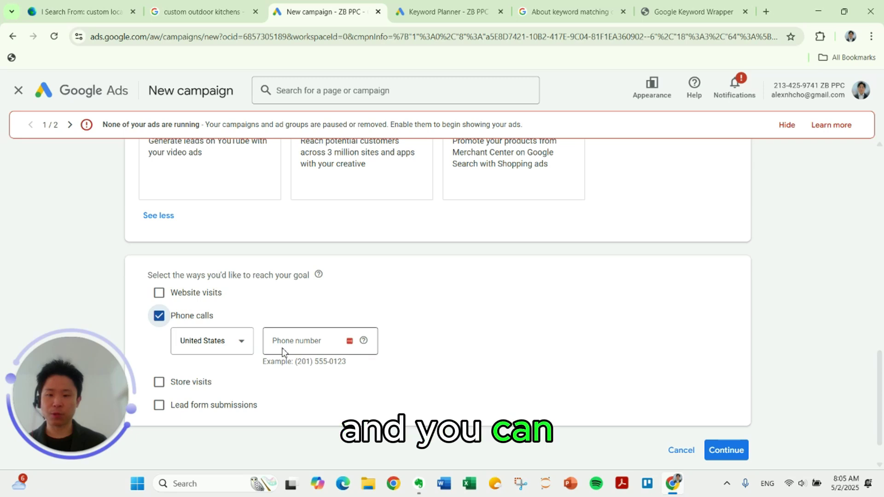
pyautogui.click(189, 316)
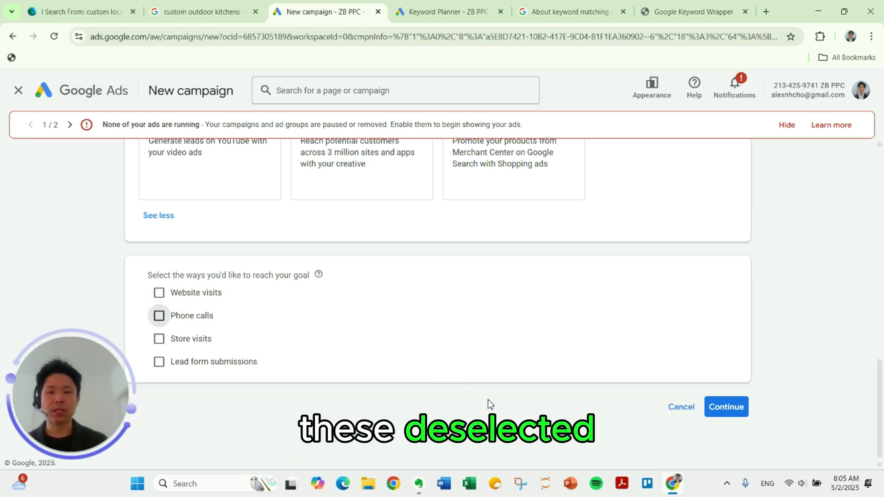
pyautogui.click(727, 407)
# - Name the campaign "Luxury Landscaping" and continue to the bidding settings
pyautogui.tripleClick(268, 333)
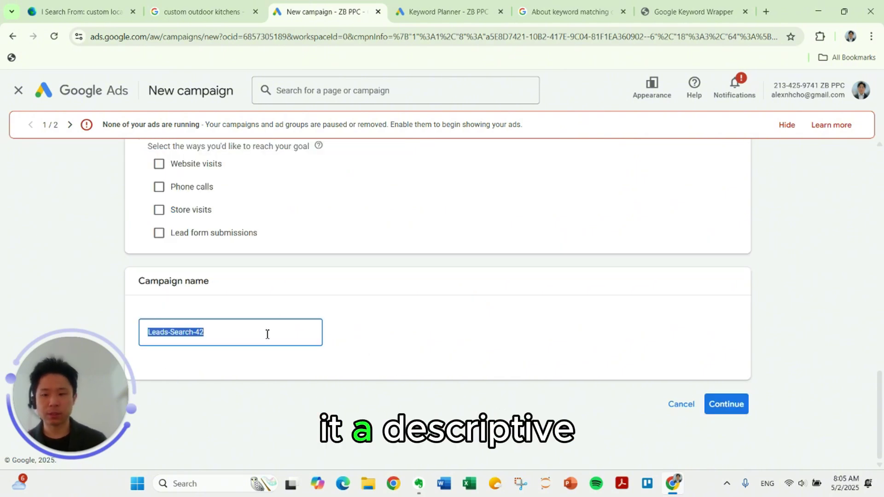
pyautogui.write('Luxury Land')
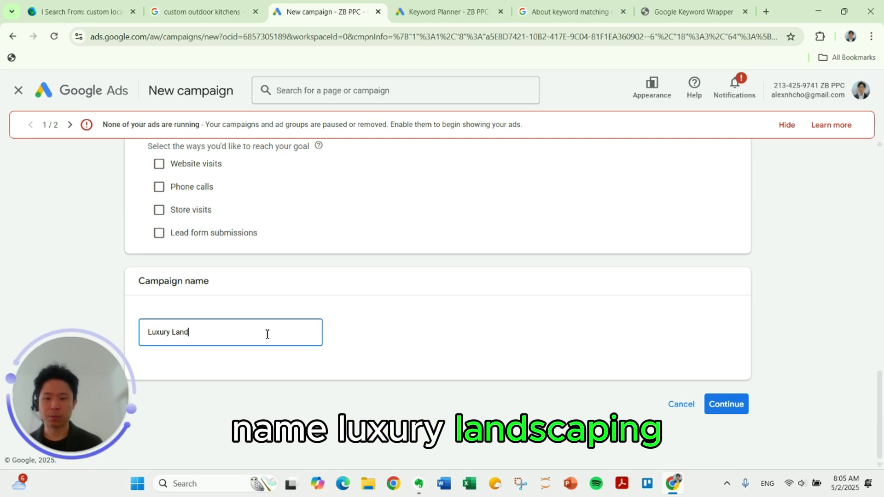
pyautogui.write('scaping')
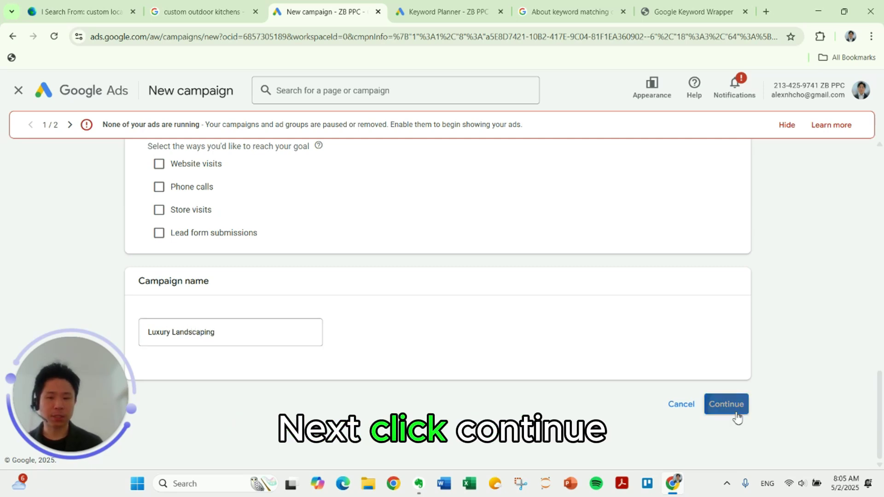
pyautogui.click(737, 417)
pyautogui.click(592, 397)
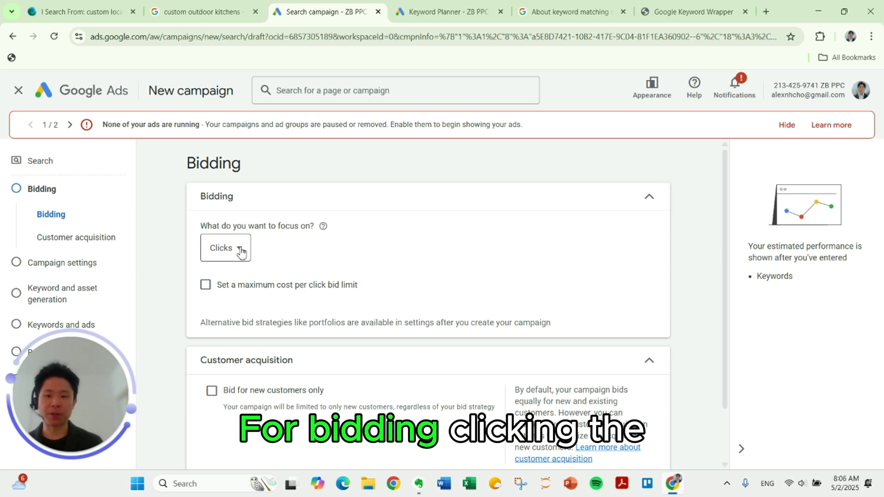
# - Keep the bidding focus on Clicks and set a maximum CPC bid limit of $22
pyautogui.click(241, 249)
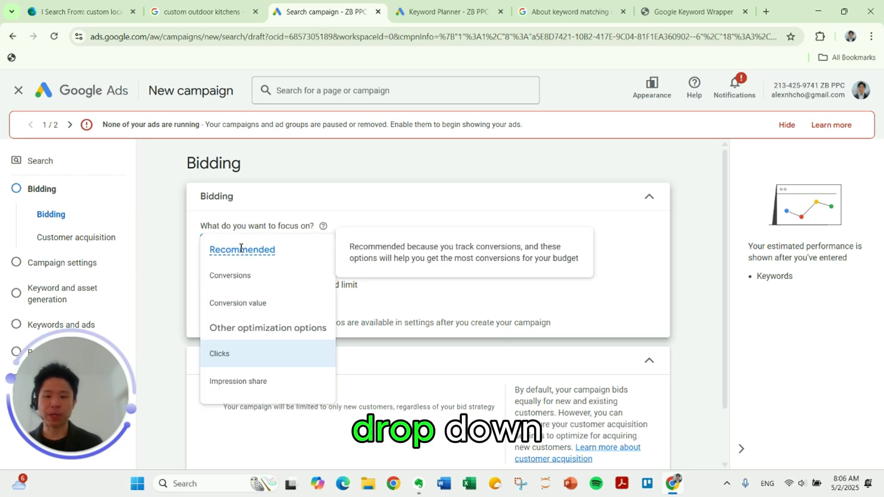
pyautogui.click(250, 356)
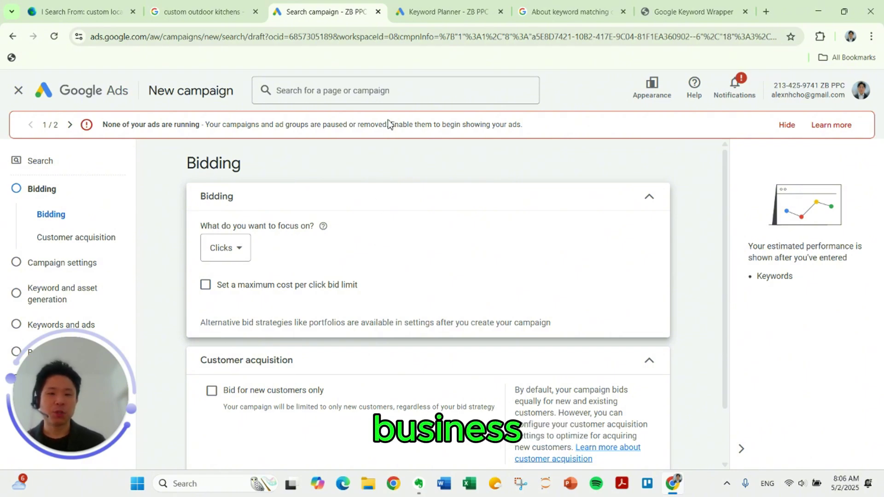
pyautogui.click(223, 291)
pyautogui.click(265, 328)
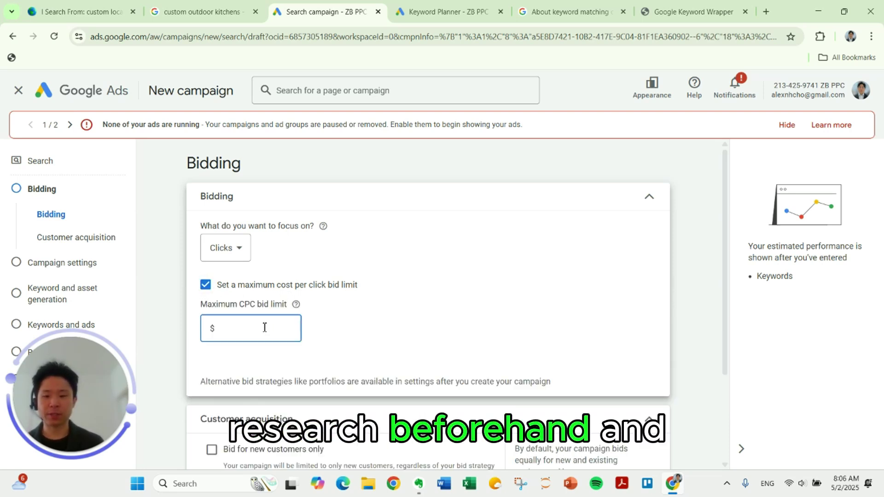
pyautogui.write('22')
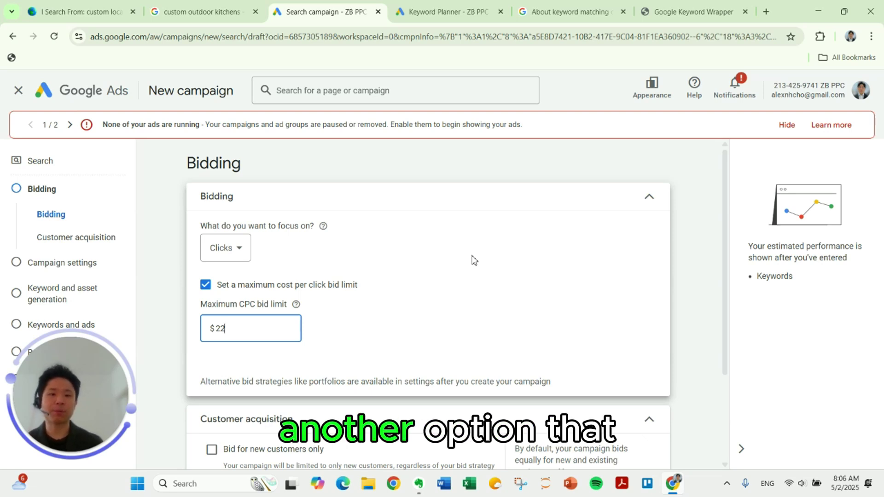
# - Review the alternative bidding focus options while keeping Clicks selected
pyautogui.click(223, 252)
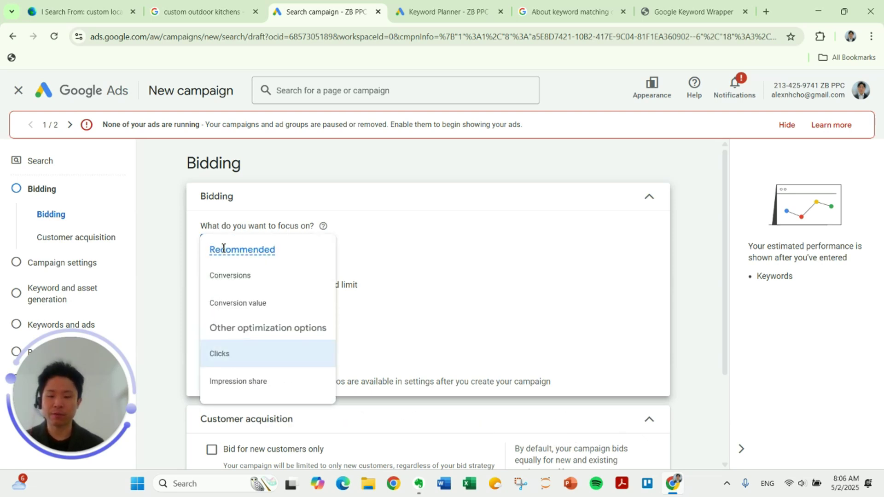
pyautogui.click(413, 247)
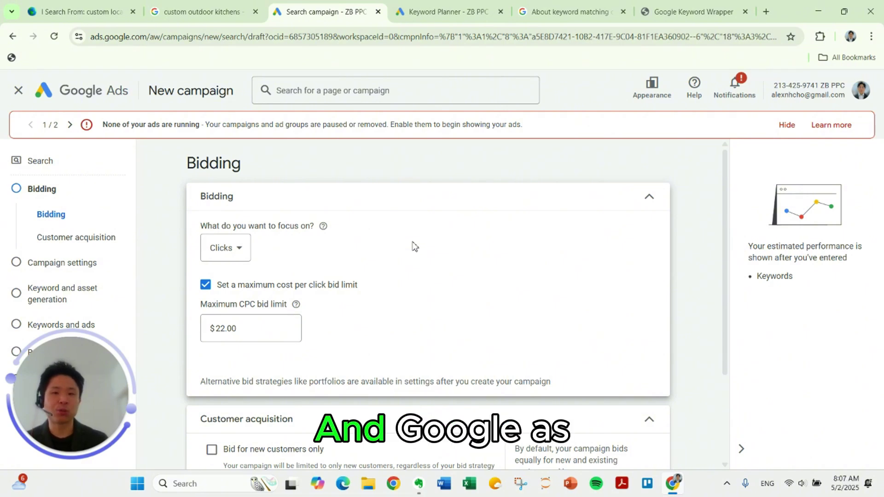
pyautogui.click(206, 250)
pyautogui.moveTo(204, 252)
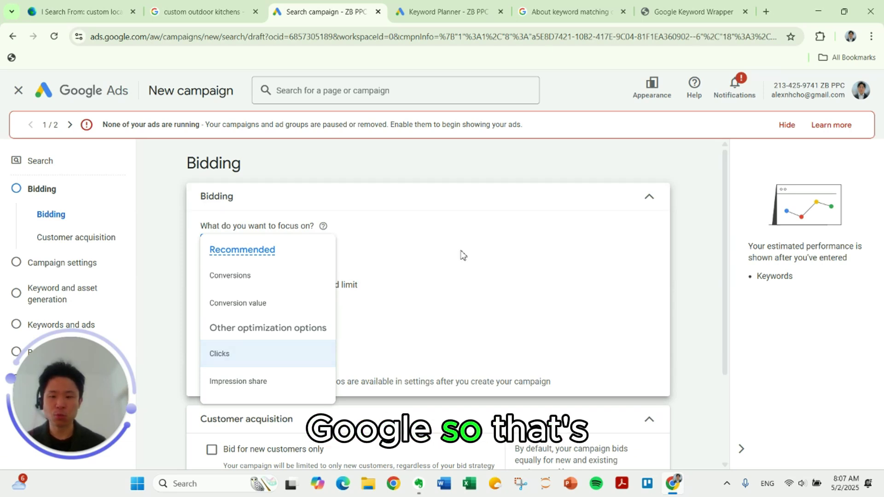
pyautogui.click(435, 259)
# - Leave new-customer-only bidding off, proceed to the campaign settings and exclude the Google Search Partners and Display networks
pyautogui.scroll(-3, 435, 259)
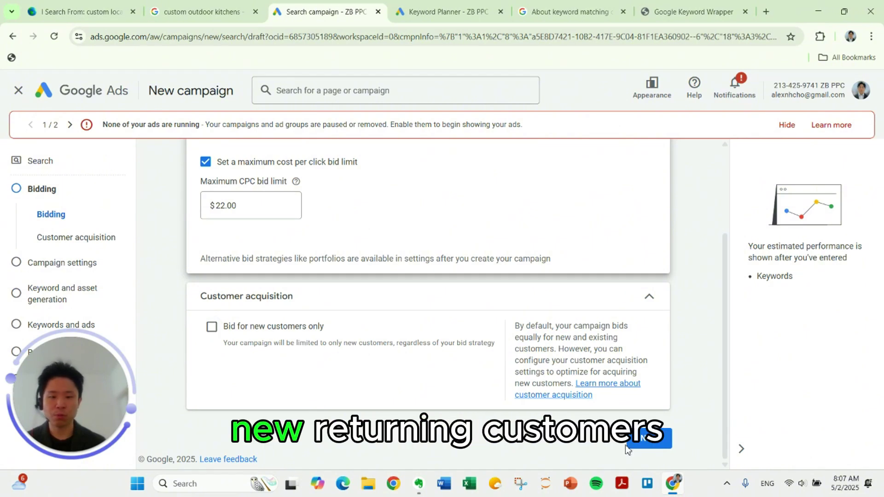
pyautogui.click(640, 441)
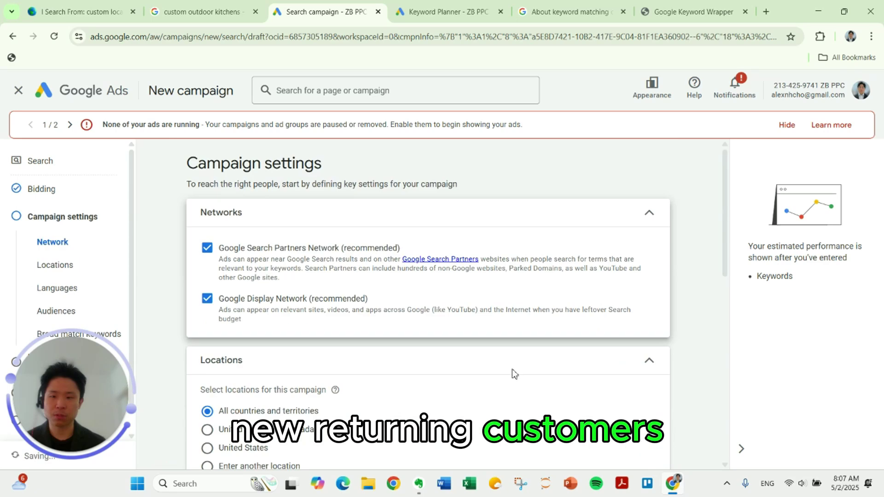
pyautogui.click(207, 248)
pyautogui.click(205, 350)
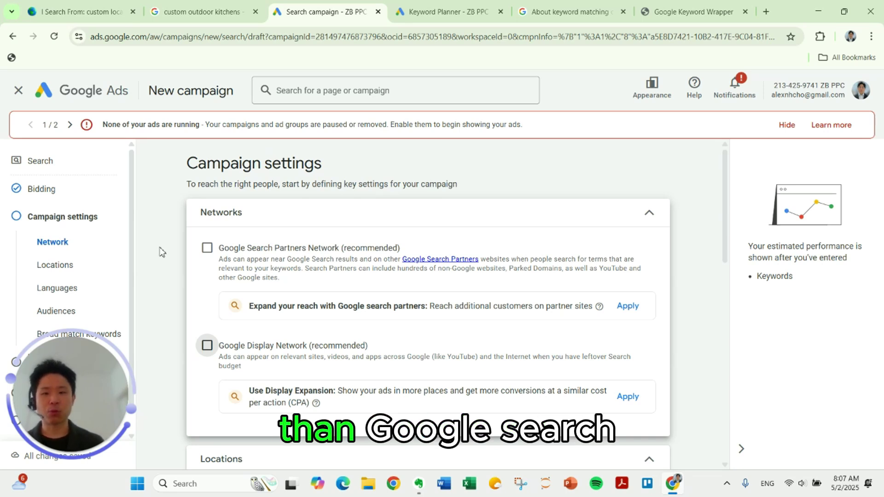
# - Expand the campaign's location options and review the presence and interest targeting choices
pyautogui.scroll(-6, 212, 300)
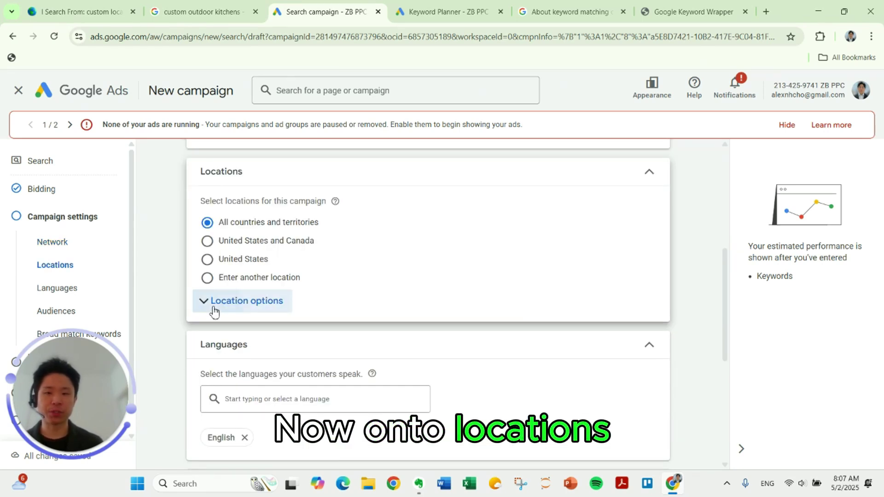
pyautogui.click(214, 306)
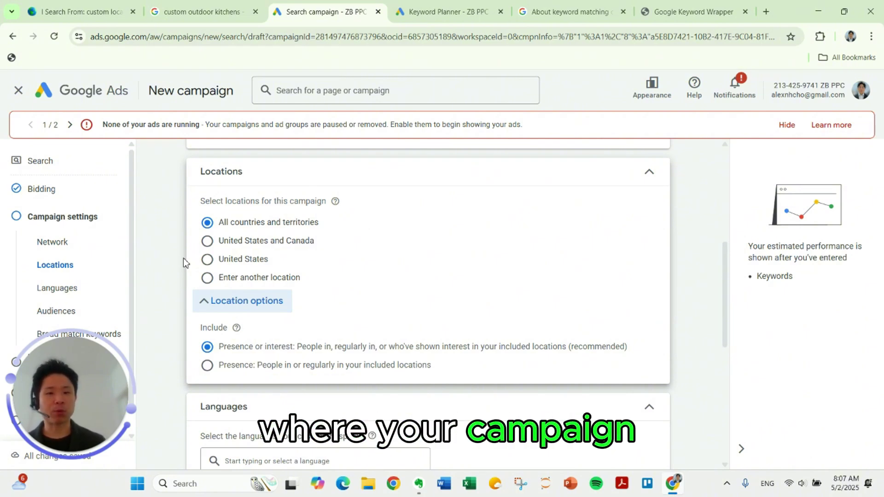
pyautogui.scroll(-1, 183, 258)
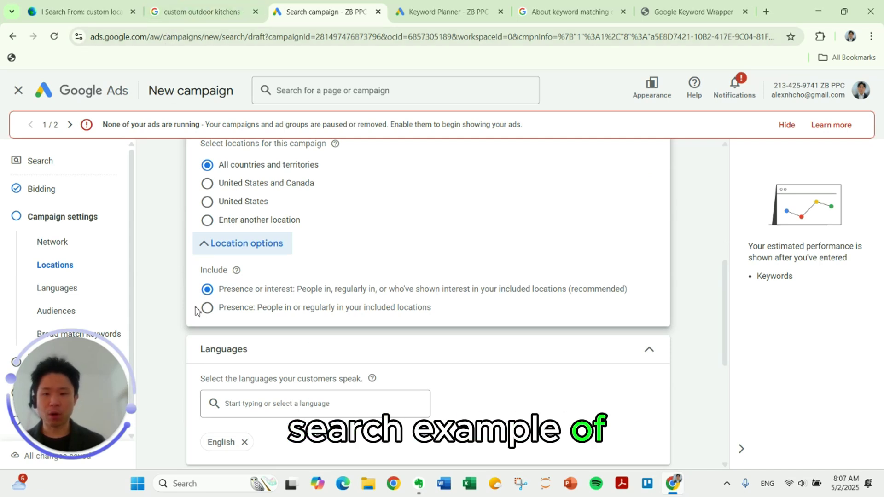
pyautogui.scroll(1, 186, 292)
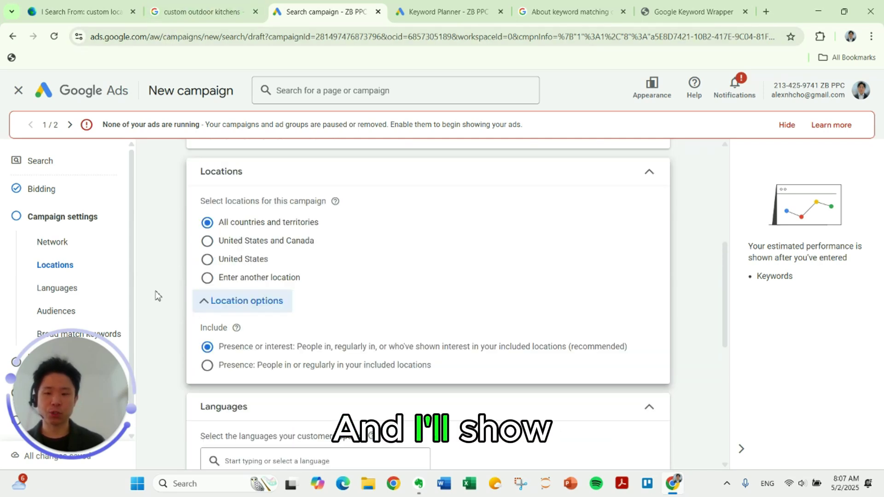
# - Choose to enter another location for the campaign and open the advanced location search
pyautogui.click(207, 277)
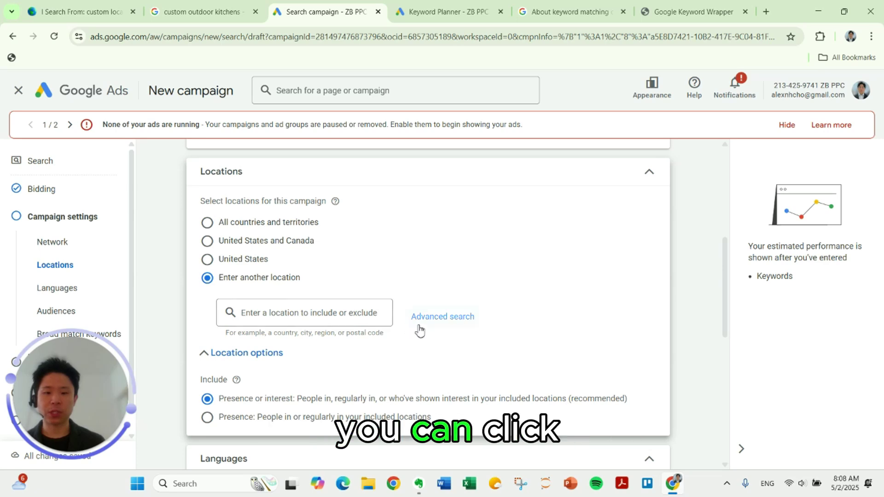
pyautogui.click(341, 313)
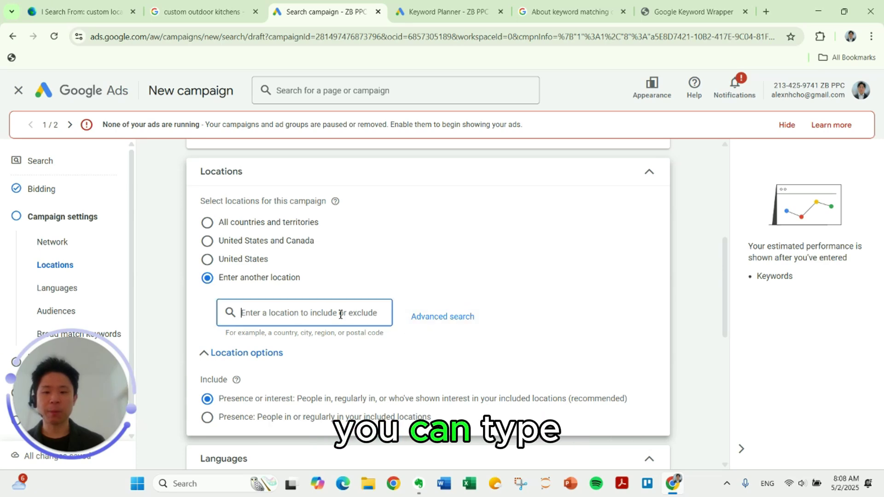
pyautogui.click(430, 319)
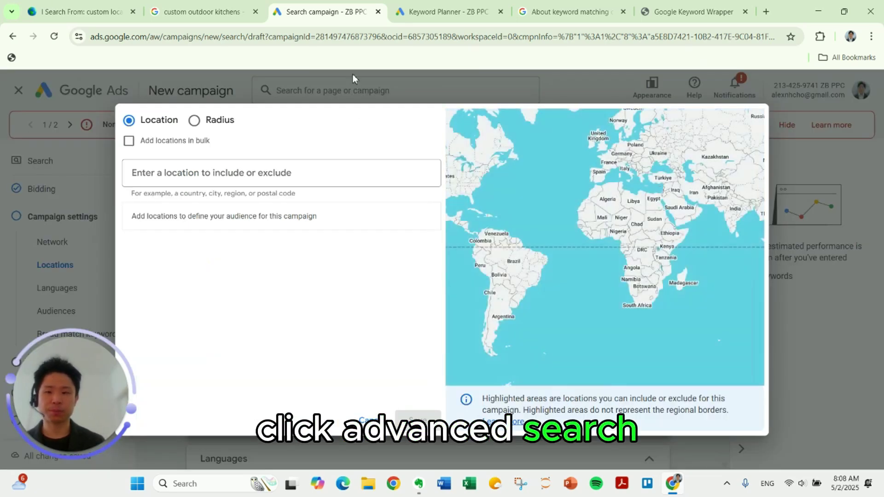
# - Try targeting Austin by location name and remove it from the target list
pyautogui.click(206, 172)
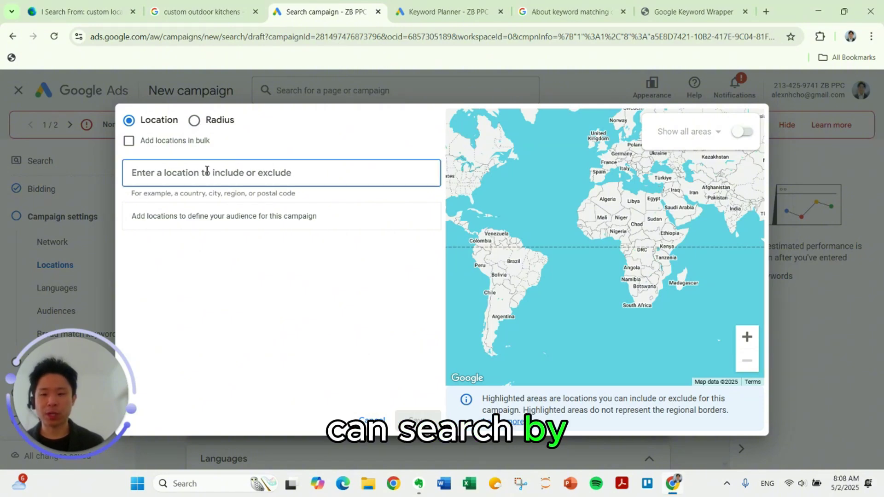
pyautogui.write('austin')
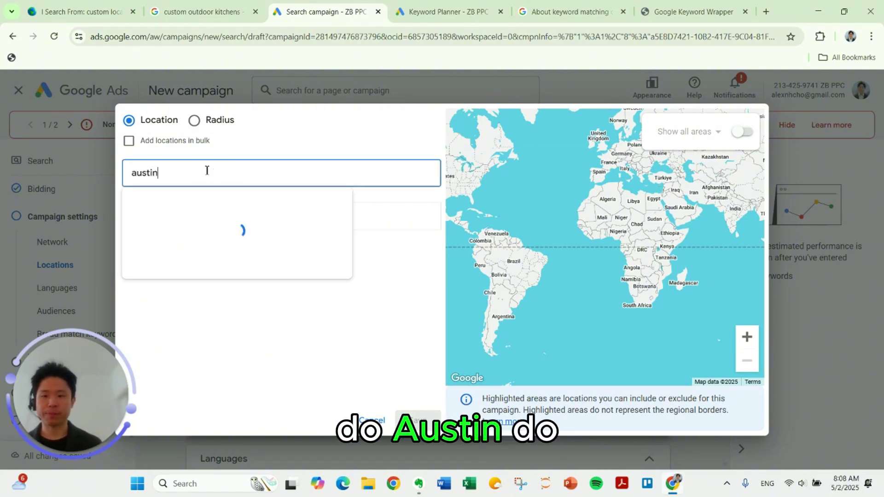
pyautogui.click(429, 238)
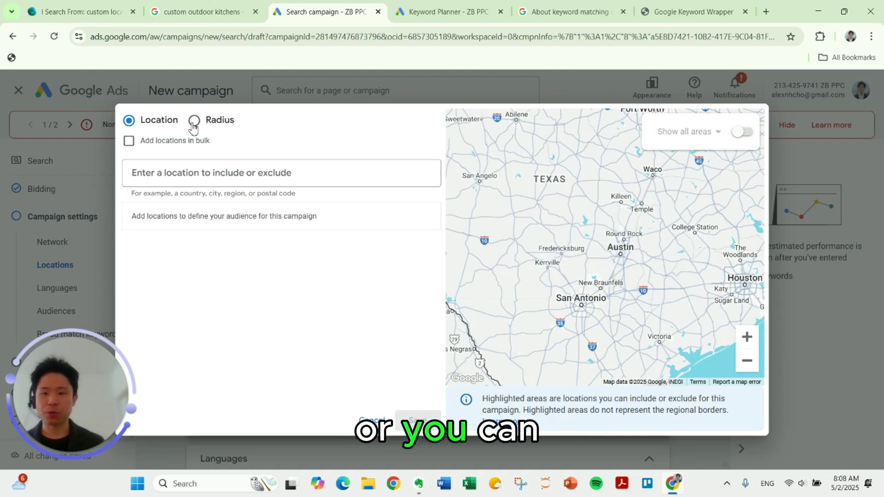
# - Try radius targeting of 20 miles around Austin, TX and remove that radius from the target list
pyautogui.click(194, 120)
pyautogui.click(256, 172)
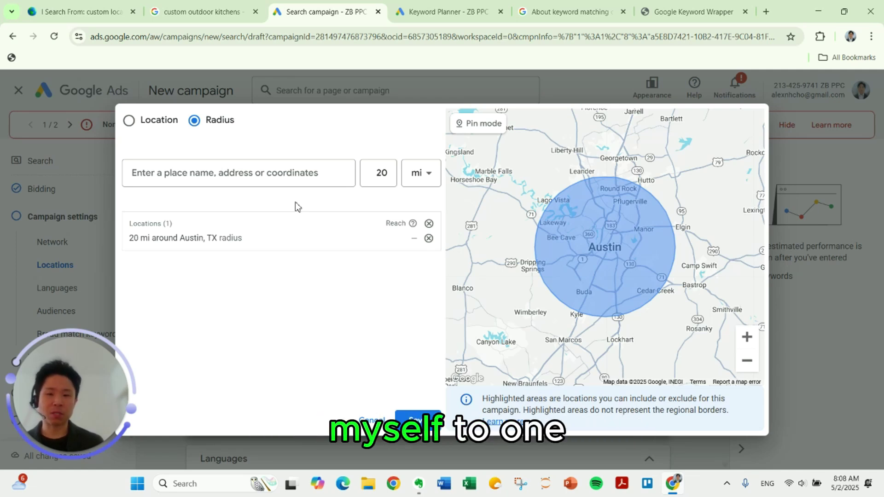
pyautogui.click(153, 132)
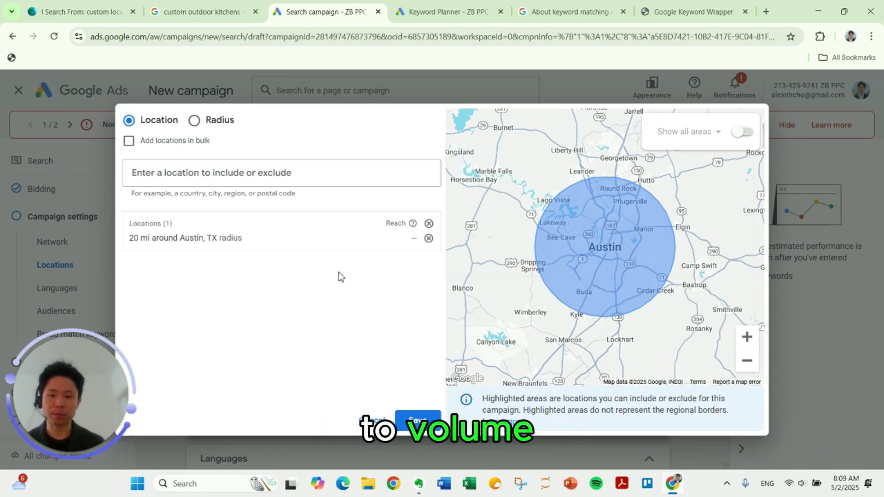
pyautogui.click(429, 238)
pyautogui.click(194, 120)
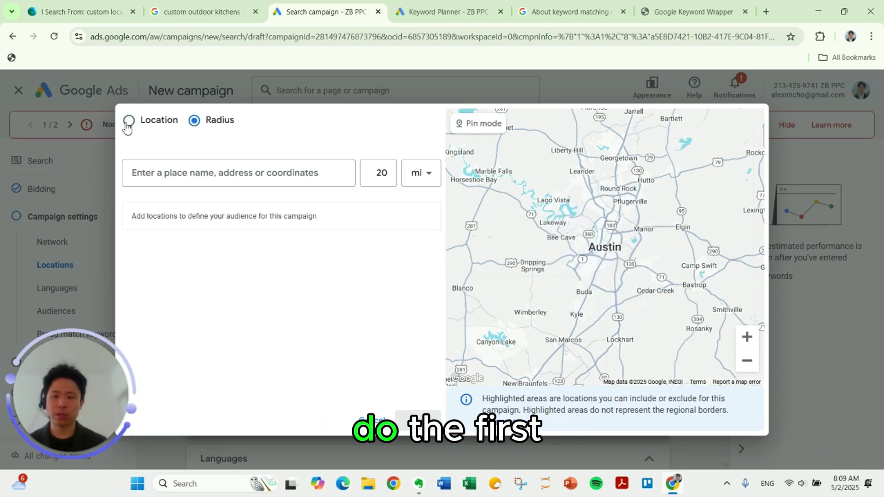
# - Target the Austin TX, Texas, United States Nielsen DMA region by location name and save the location selection
pyautogui.click(128, 120)
pyautogui.click(142, 168)
pyautogui.write('austin')
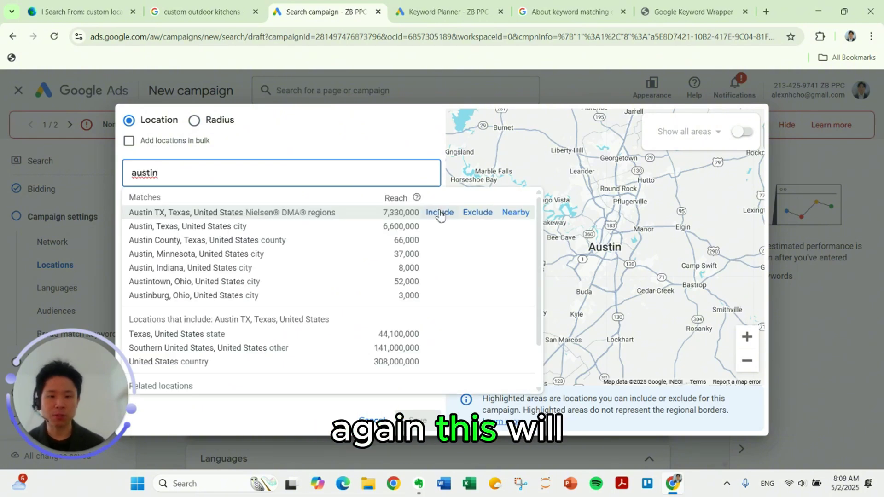
pyautogui.click(439, 212)
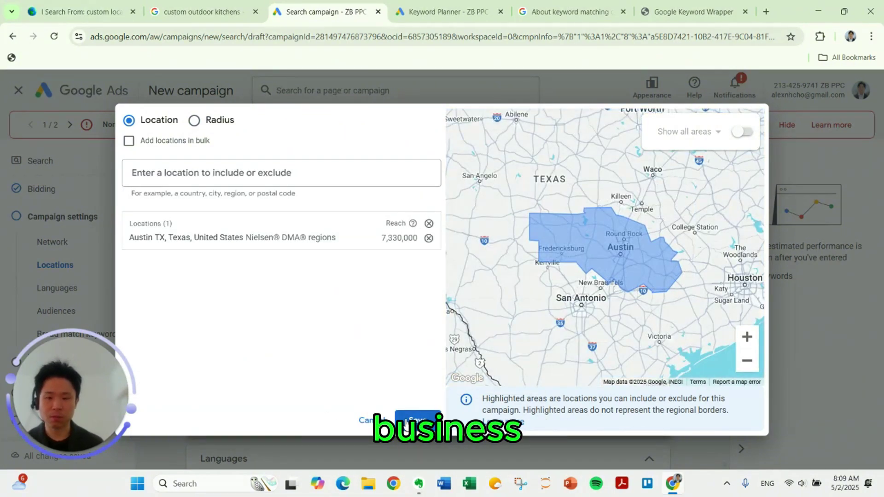
pyautogui.click(418, 419)
# - Set the campaign's location options to Presence: People in or regularly in your included locations
pyautogui.click(249, 230)
pyautogui.click(249, 230)
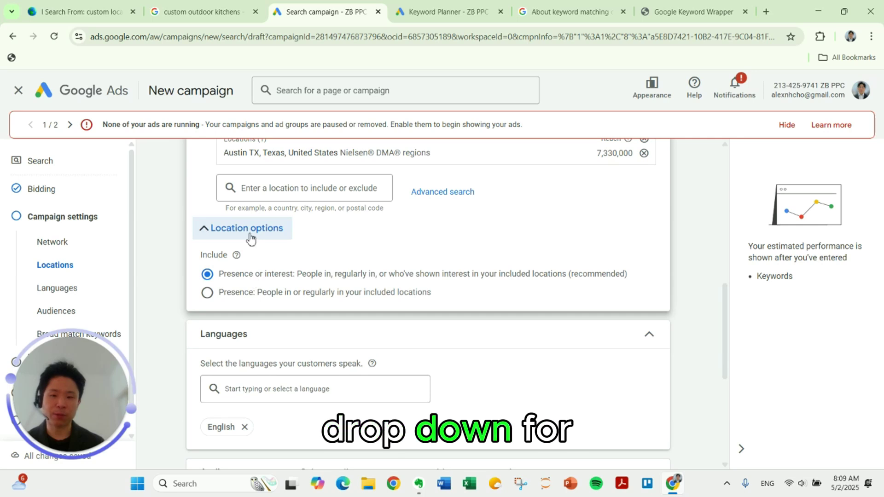
pyautogui.click(208, 295)
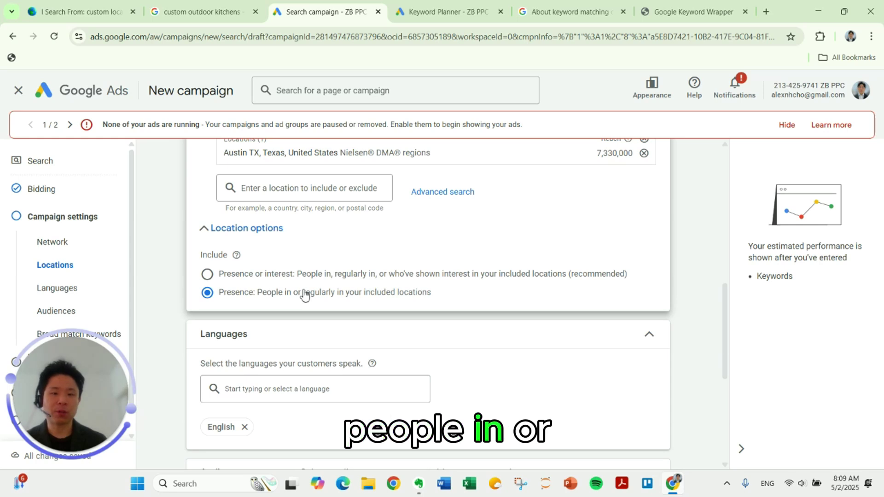
pyautogui.scroll(1, 307, 293)
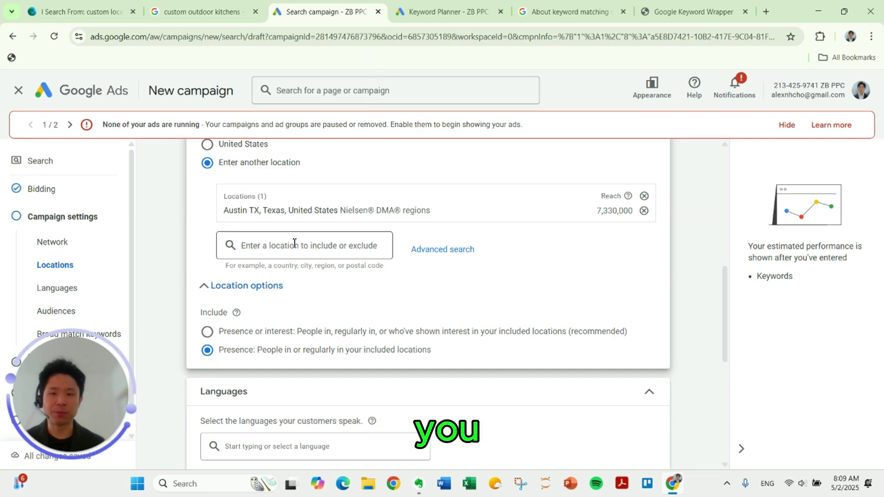
pyautogui.scroll(-3, 295, 240)
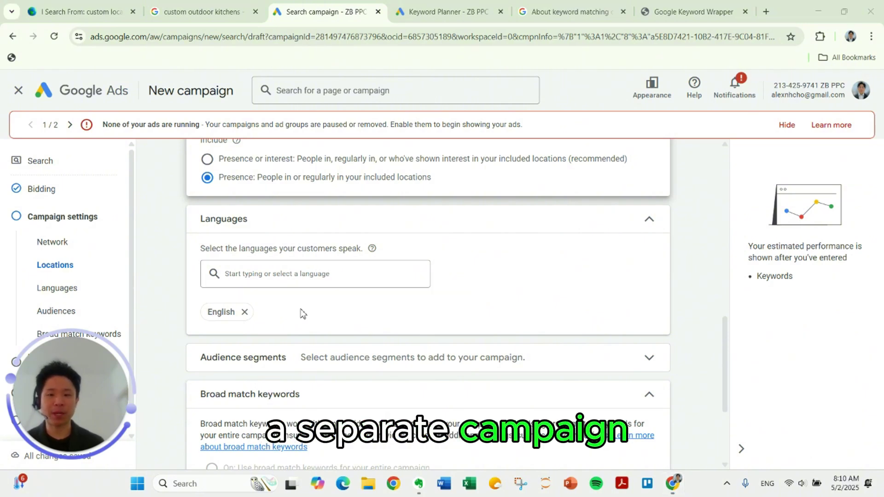
# - Add the in-market audience segments Home & Garden Services, Home Improvement and Home & Garden to the campaign
pyautogui.scroll(-1, 301, 315)
pyautogui.scroll(-2, 302, 315)
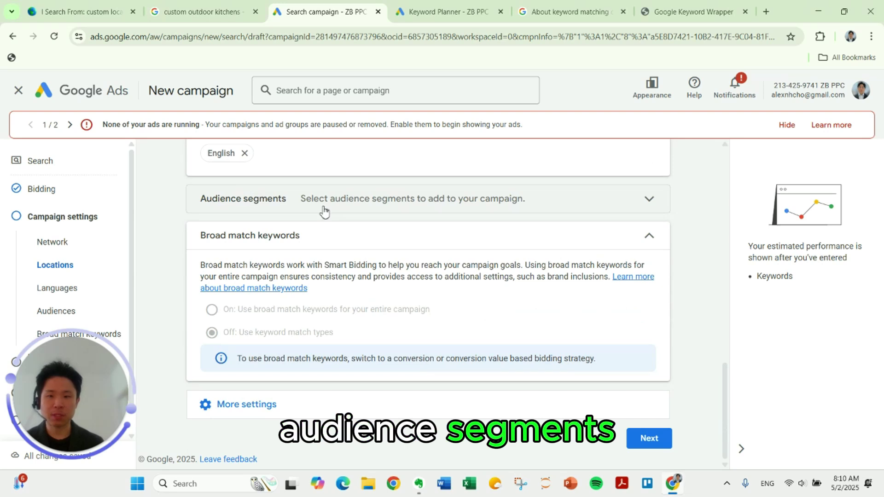
pyautogui.click(325, 212)
pyautogui.scroll(-1, 488, 299)
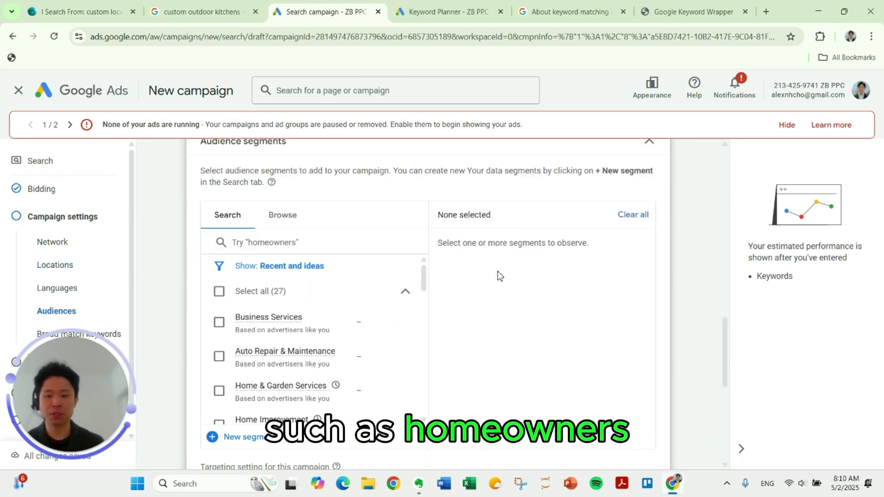
pyautogui.moveTo(285, 363)
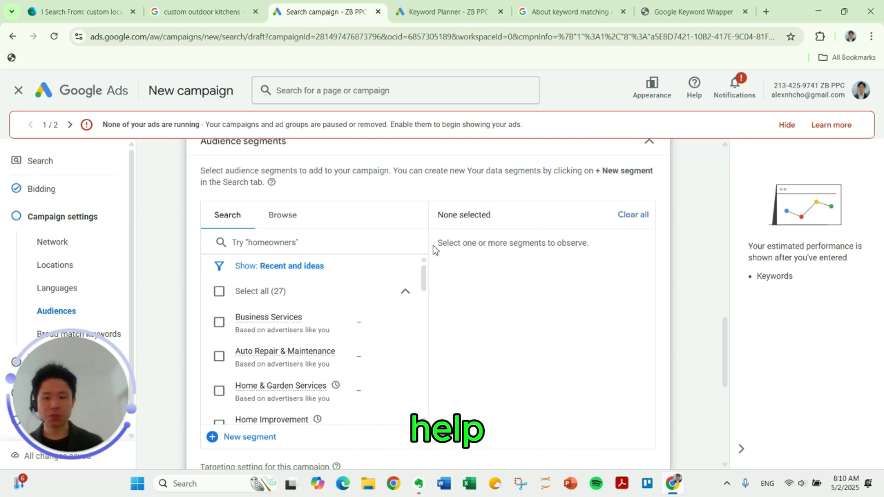
pyautogui.scroll(-1, 484, 322)
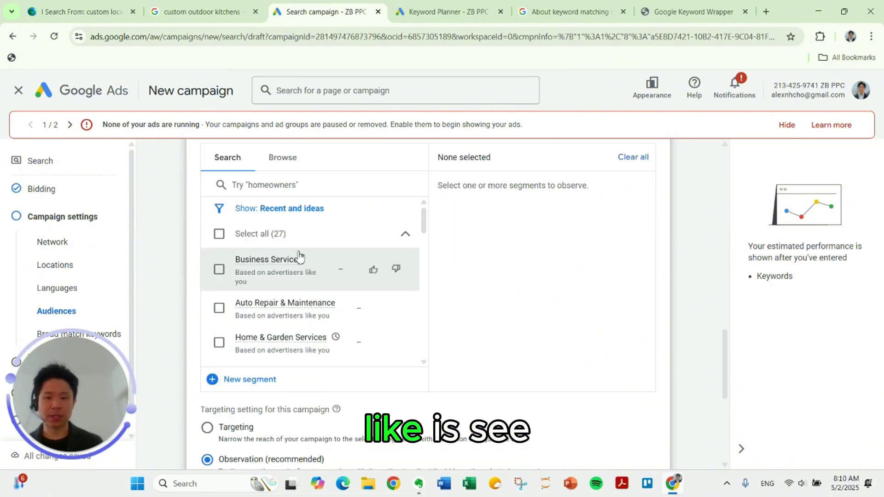
pyautogui.scroll(-3, 220, 295)
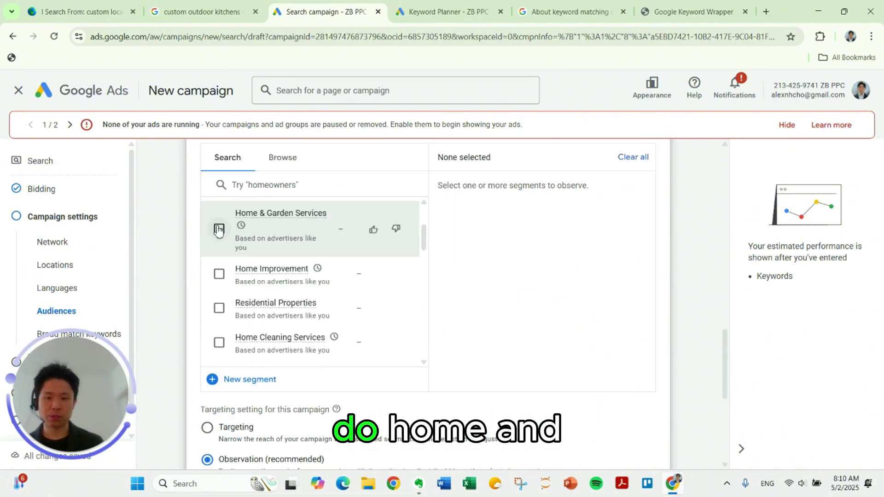
pyautogui.click(219, 229)
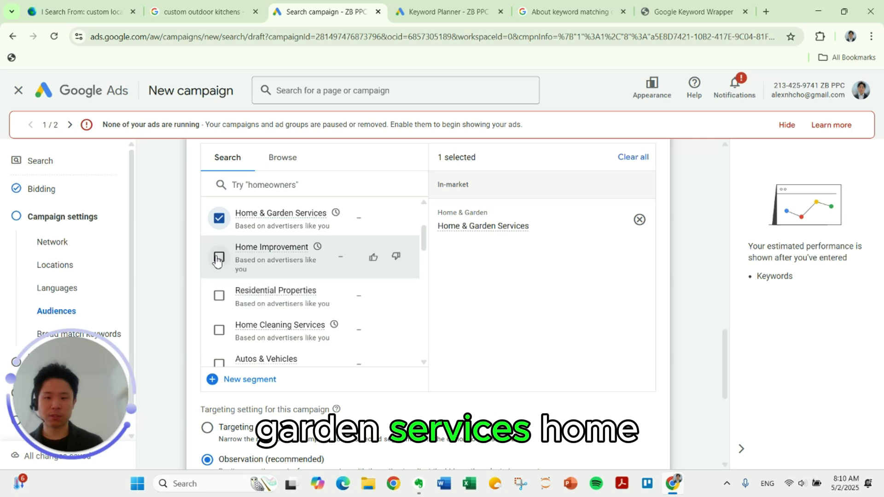
pyautogui.click(218, 258)
pyautogui.scroll(-1, 218, 255)
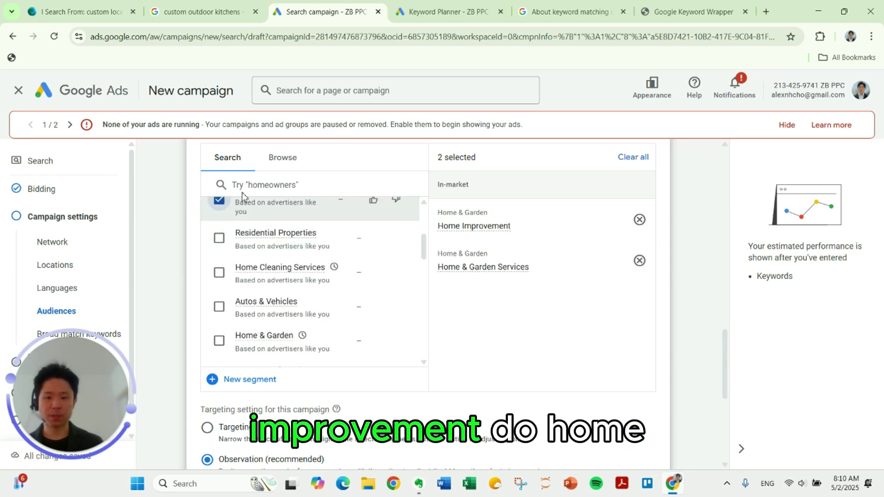
pyautogui.click(219, 340)
# - Search the audience segments for "homeowner" and add the Homeowners detailed demographic
pyautogui.click(236, 184)
pyautogui.write('homeowner')
pyautogui.click(365, 260)
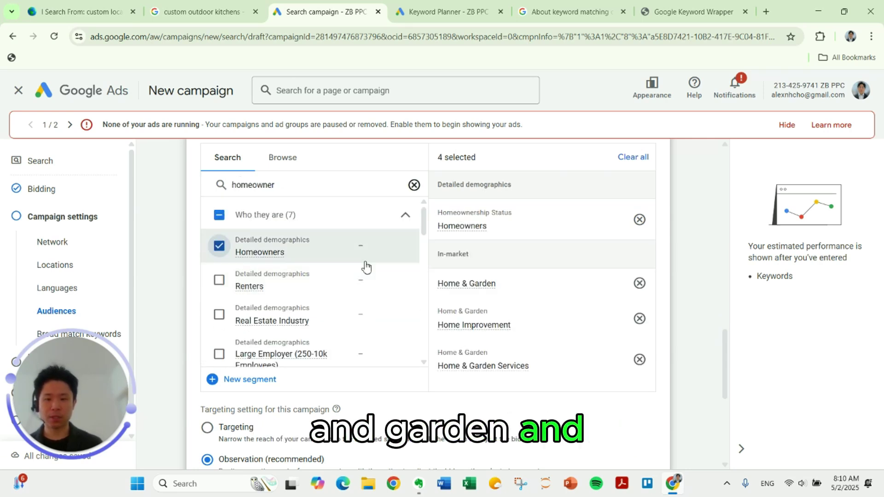
# - Review the selected audience segments against the Targeting and Observation choices in the campaign's targeting setting
pyautogui.scroll(-2, 496, 290)
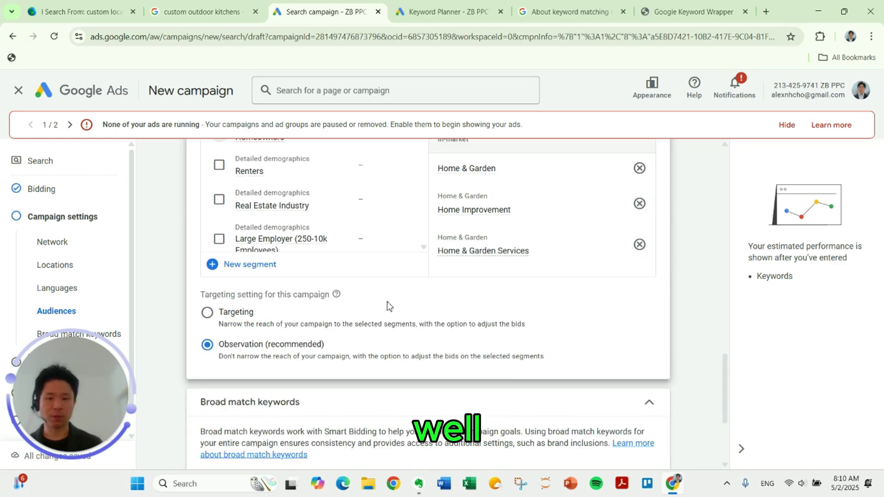
pyautogui.tripleClick(294, 295)
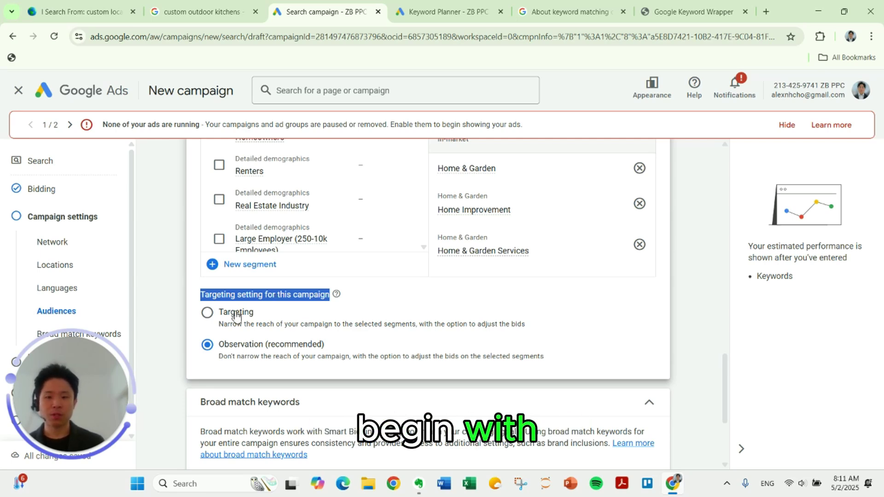
pyautogui.scroll(2, 511, 247)
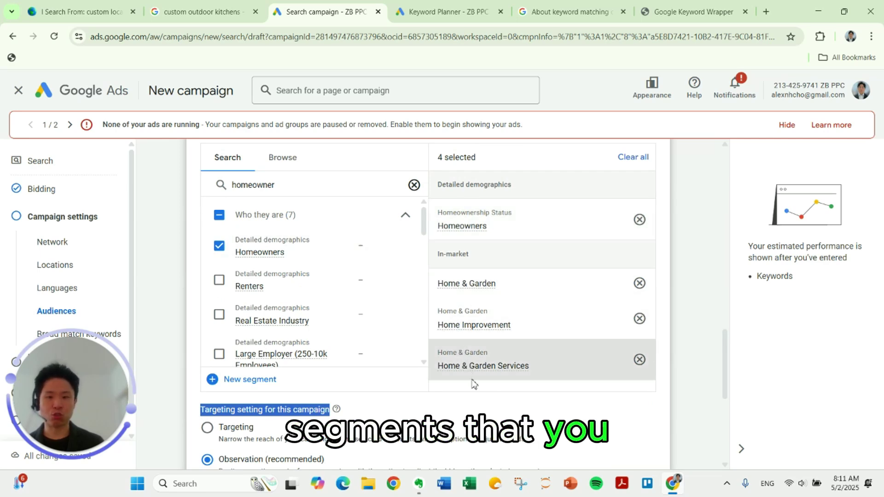
pyautogui.scroll(-3, 411, 383)
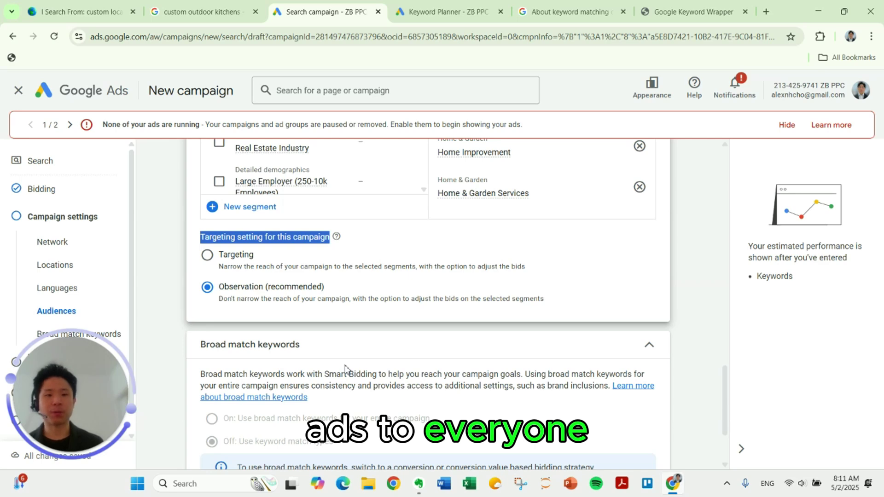
pyautogui.scroll(3, 345, 369)
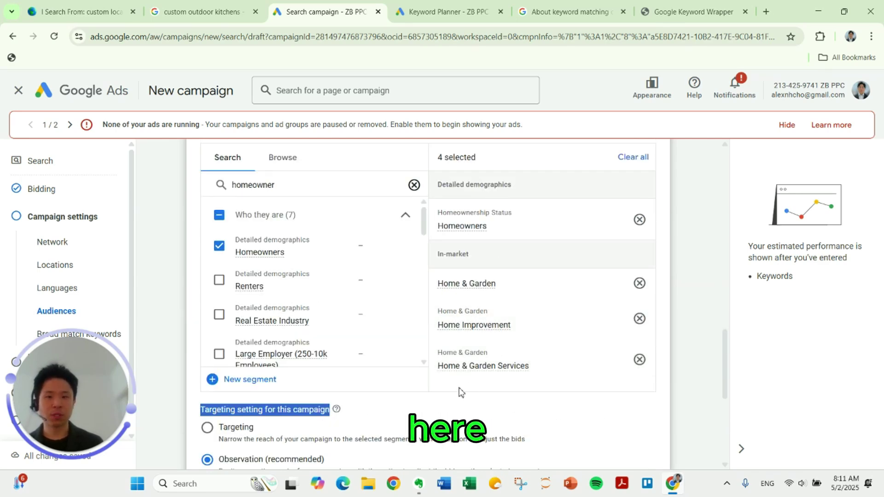
pyautogui.scroll(-2, 460, 392)
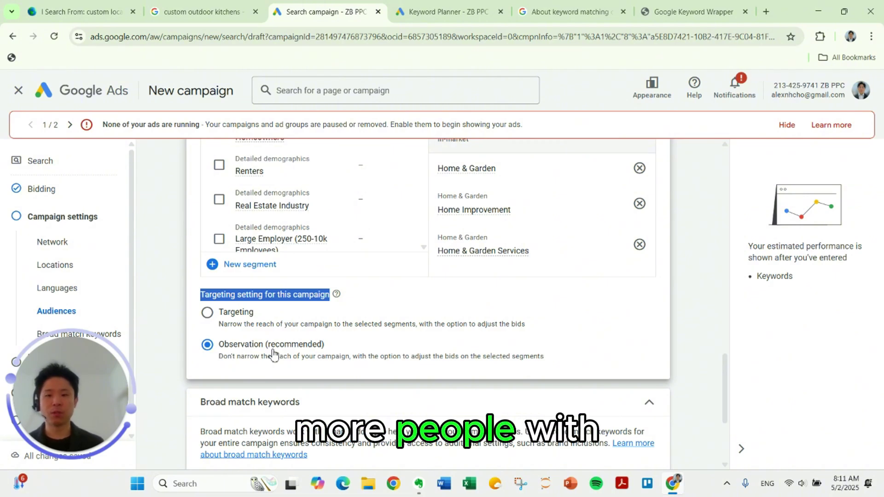
# - Examine the ad rotation choices among the additional campaign settings and collapse them
pyautogui.scroll(-6, 331, 355)
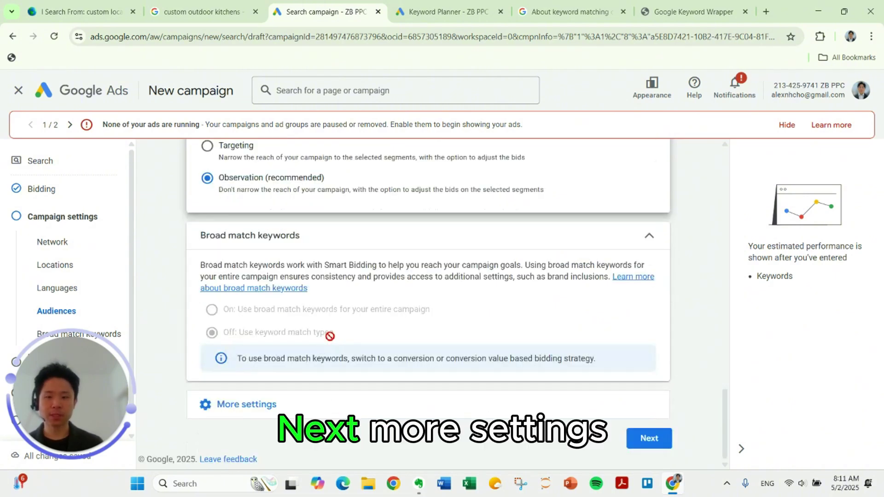
pyautogui.click(351, 297)
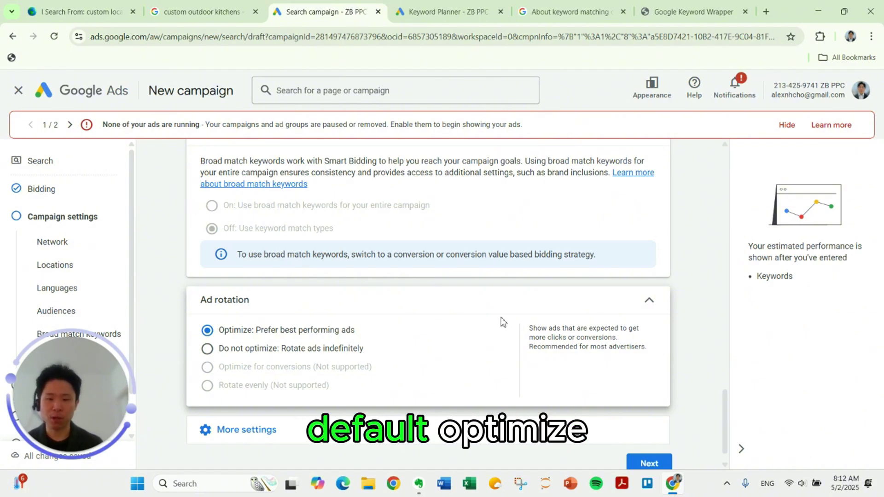
pyautogui.click(532, 312)
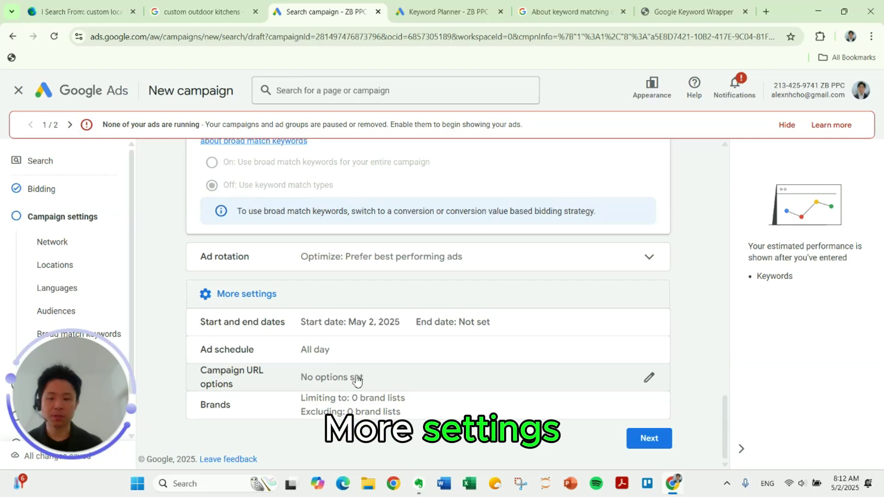
# - Open the campaign's ad schedule and set its days to Mondays - Fridays
pyautogui.click(360, 357)
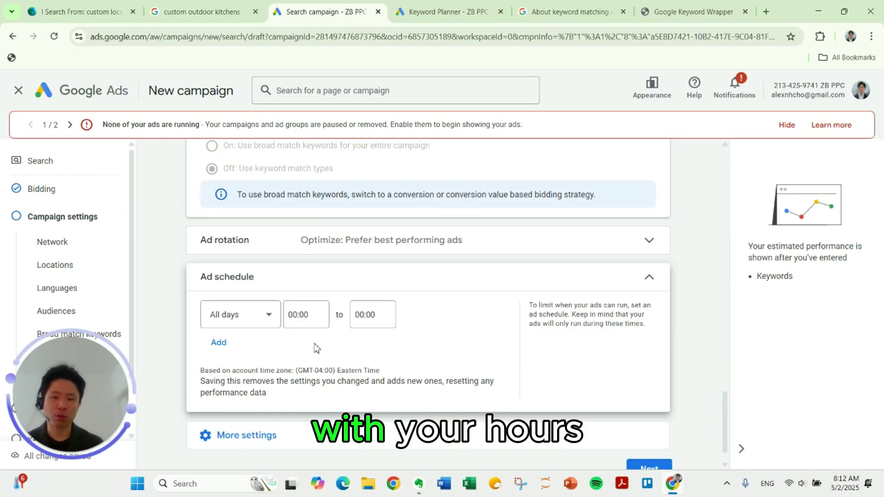
pyautogui.click(272, 318)
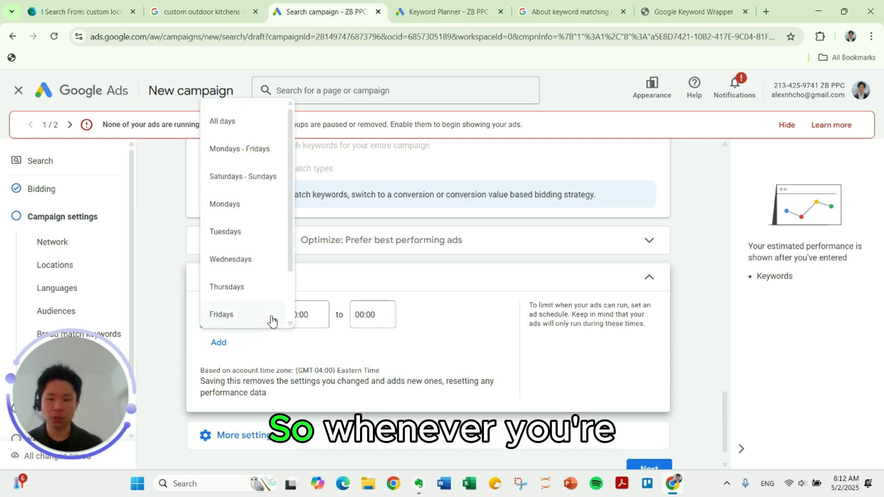
pyautogui.click(239, 149)
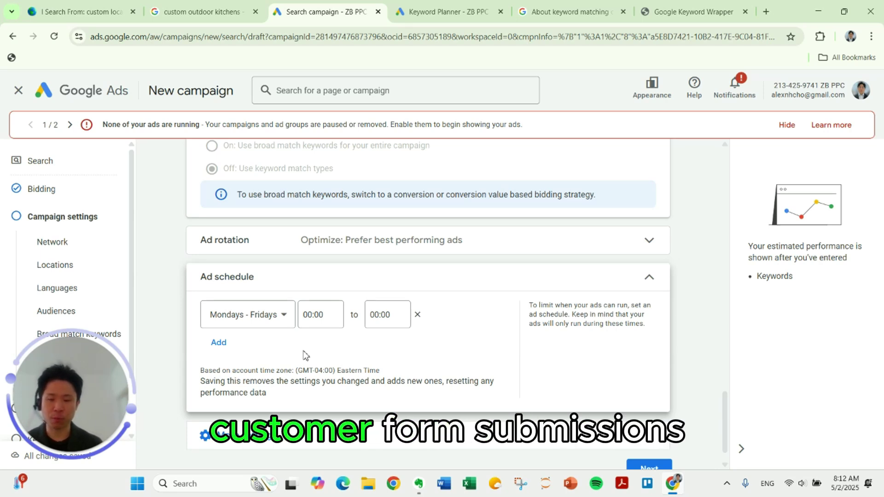
# - Set the Mondays - Fridays ad schedule hours from 08:00 to 19:00
pyautogui.click(318, 314)
pyautogui.scroll(-8, 322, 211)
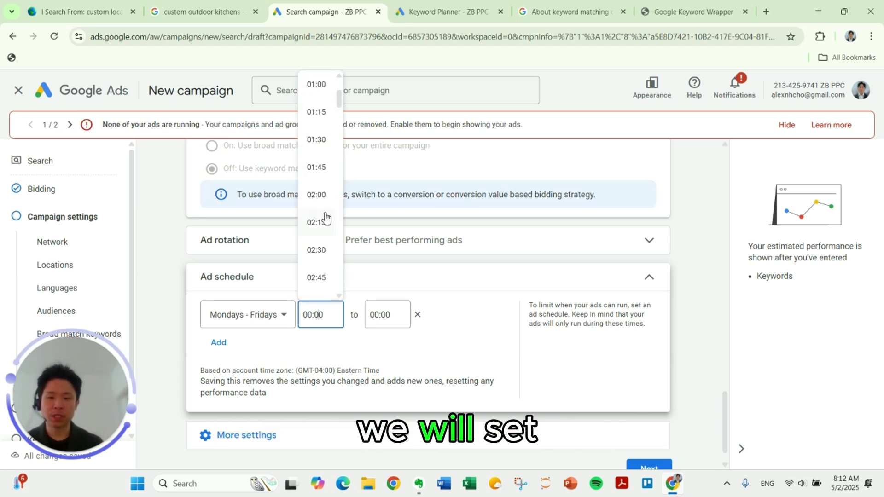
pyautogui.scroll(-5, 324, 214)
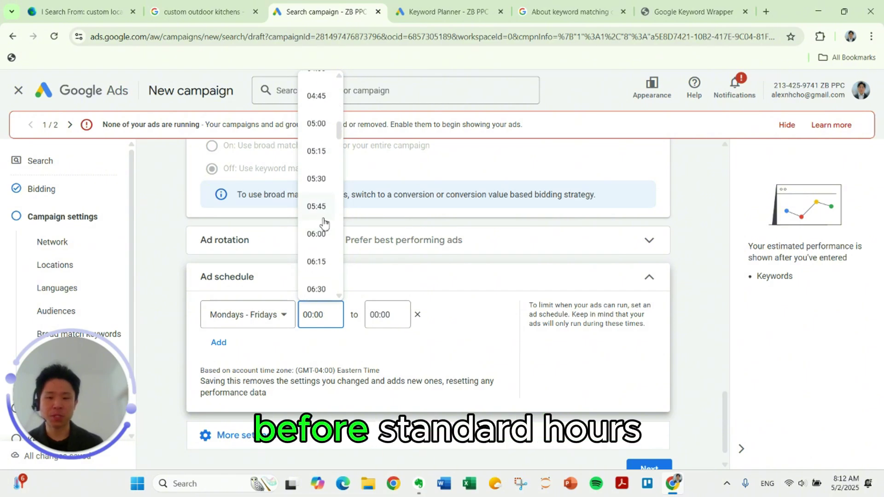
pyautogui.scroll(-2, 324, 225)
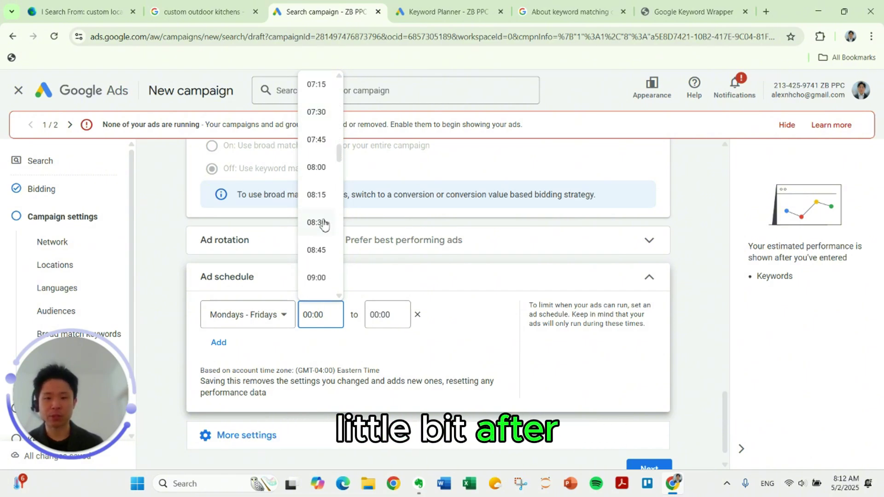
pyautogui.scroll(2, 324, 225)
pyautogui.click(322, 224)
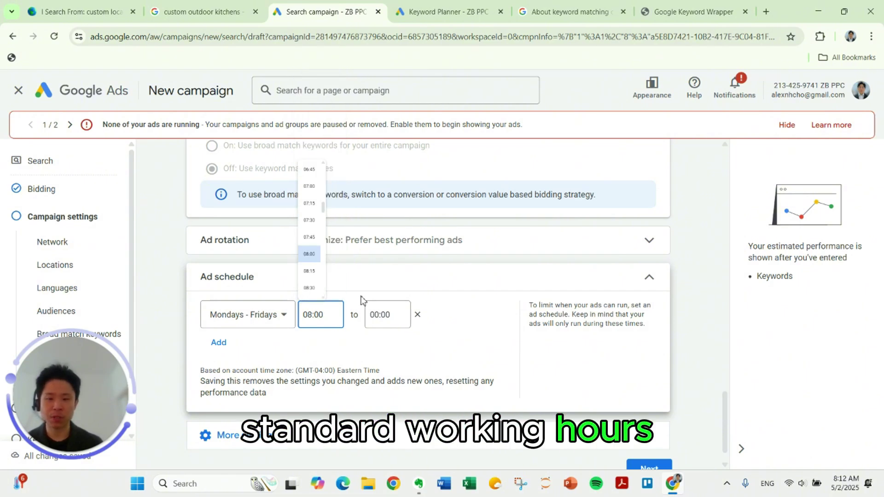
pyautogui.click(383, 320)
pyautogui.scroll(-13, 396, 267)
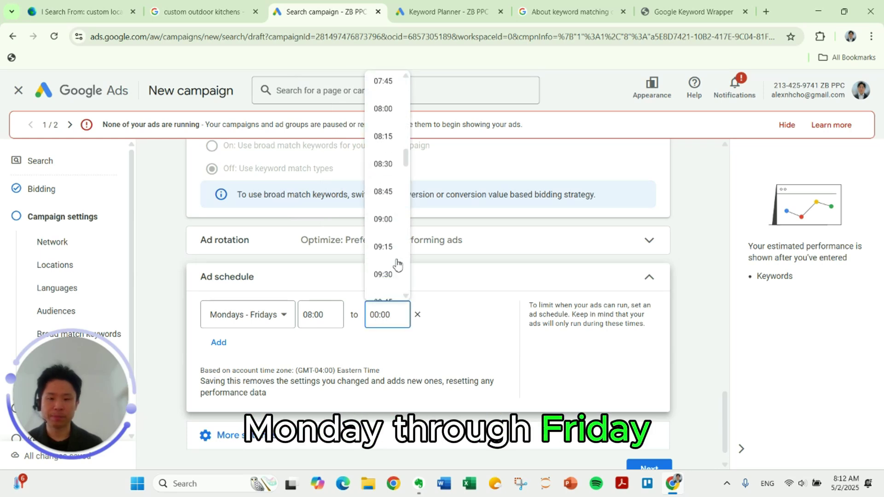
pyautogui.scroll(-10, 398, 264)
pyautogui.click(398, 271)
# - Add a second ad schedule row, look through its day choices, and remove the row again
pyautogui.click(219, 342)
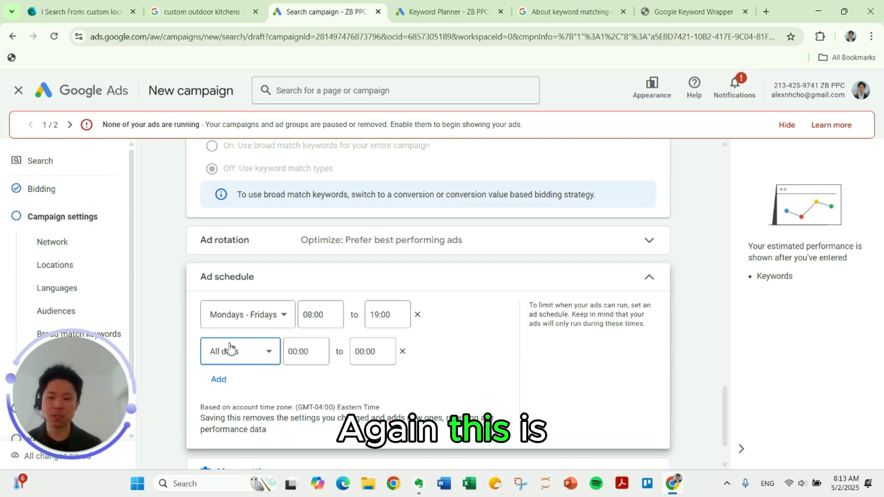
pyautogui.scroll(-1, 249, 350)
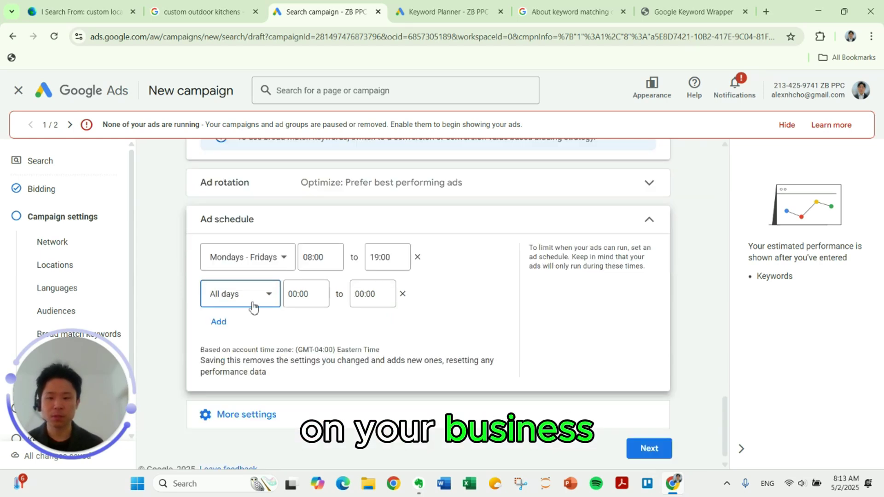
pyautogui.click(252, 299)
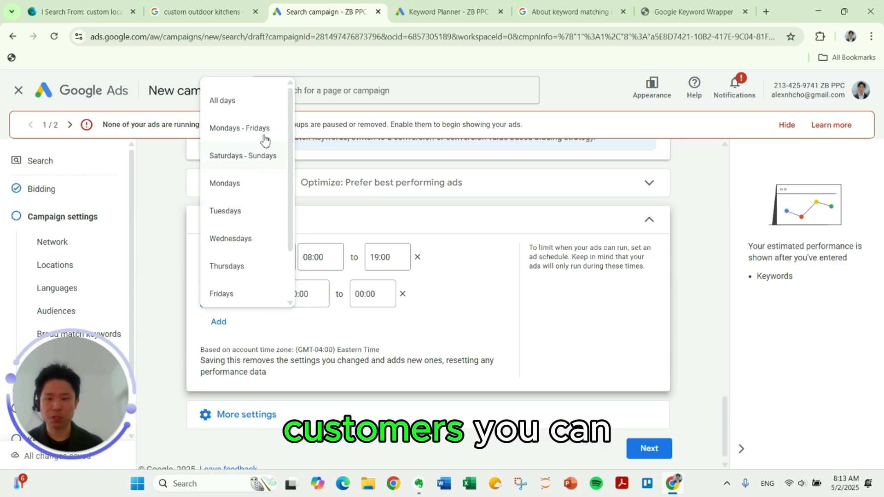
pyautogui.scroll(-1, 269, 201)
pyautogui.scroll(-2, 269, 201)
pyautogui.scroll(2, 266, 199)
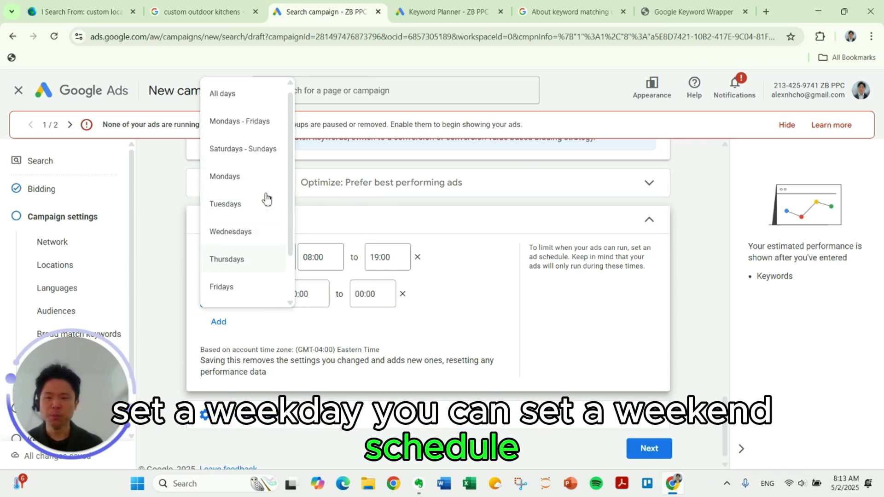
pyautogui.scroll(-2, 264, 207)
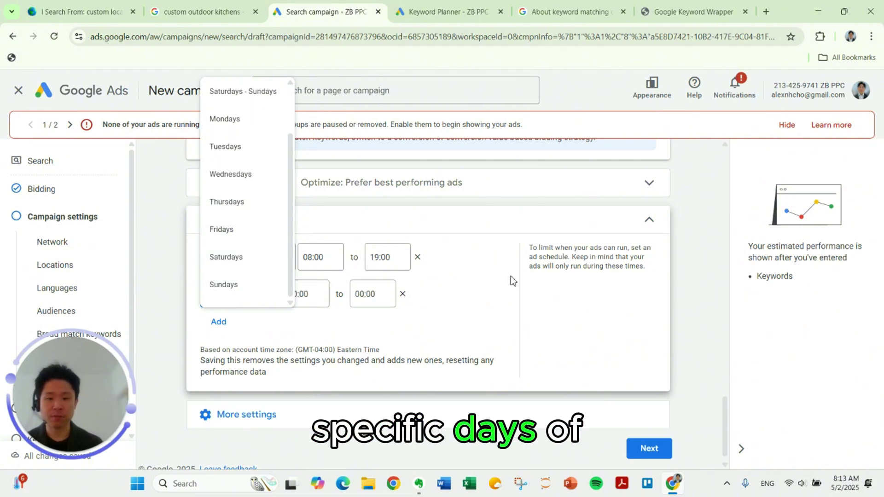
pyautogui.click(510, 275)
pyautogui.click(403, 293)
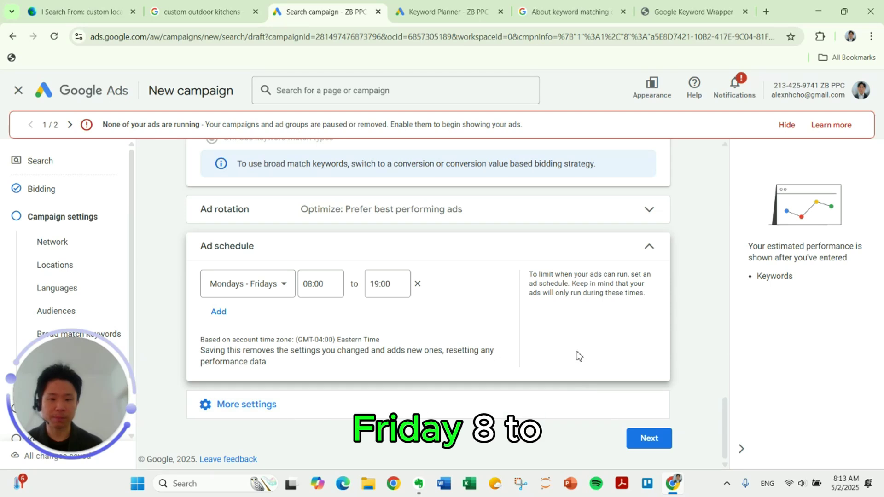
# - Proceed to the keywords and ads stage, skipping AI keyword and asset generation, and close the chat assistant
pyautogui.click(645, 443)
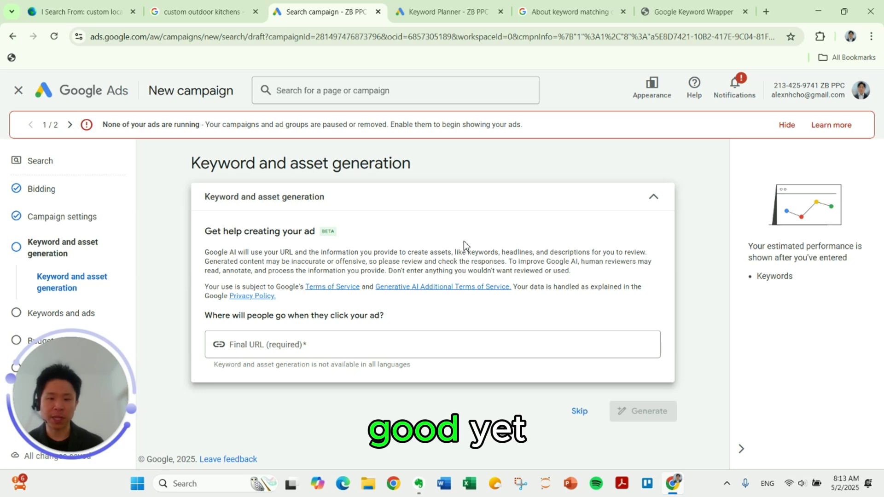
pyautogui.moveTo(463, 240); pyautogui.dragTo(462, 316)
pyautogui.click(432, 316)
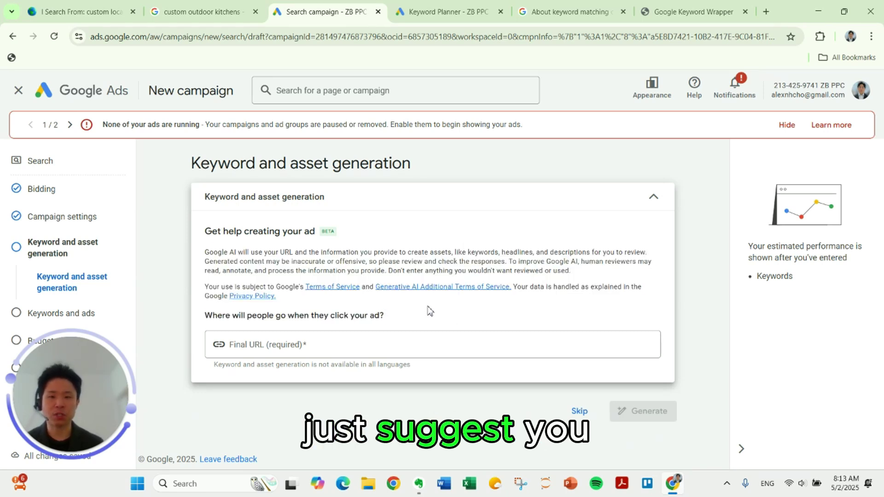
pyautogui.click(579, 412)
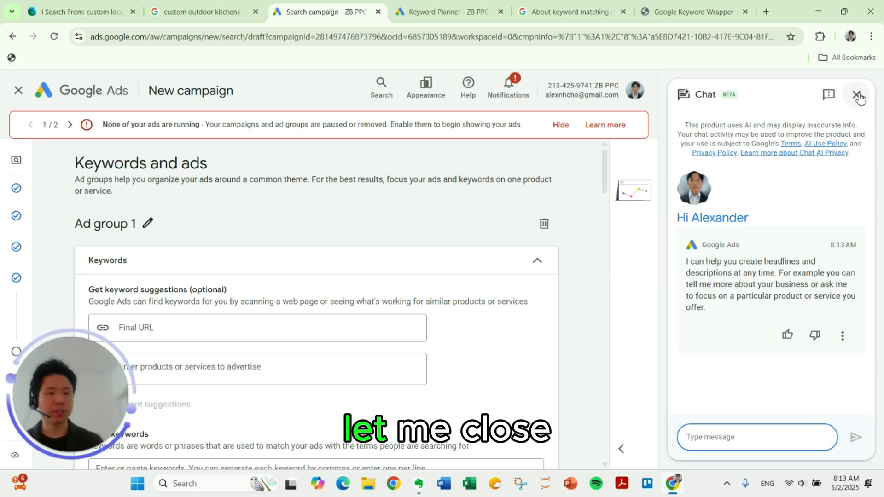
pyautogui.click(857, 96)
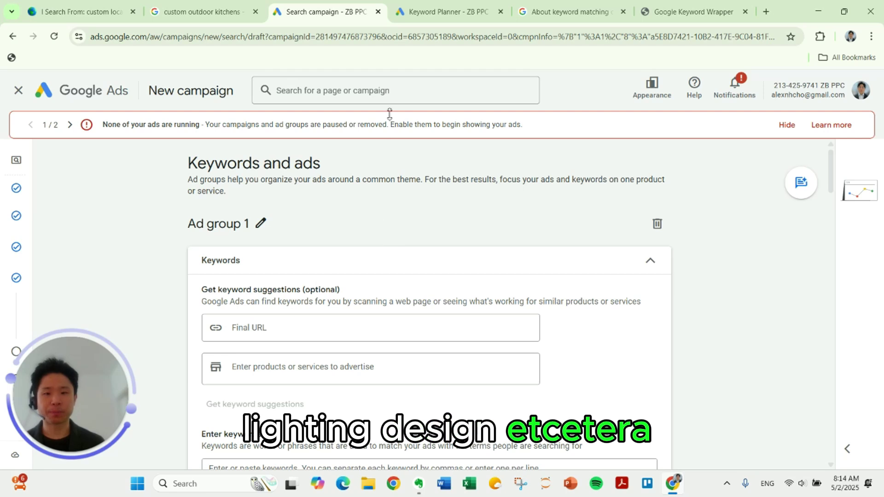
# - Rename the first ad group as "Custom outdoor kitchens design & build"
pyautogui.click(262, 225)
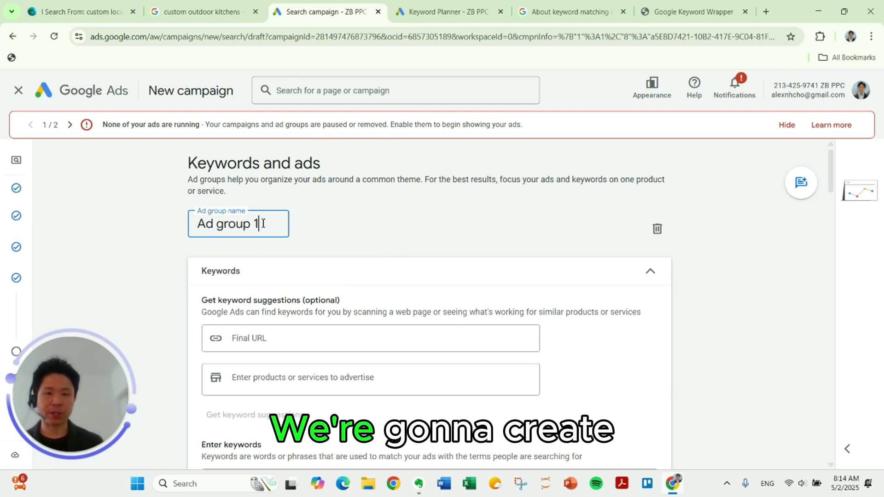
pyautogui.hotkey('ctrl', 'a')
pyautogui.write('Custo')
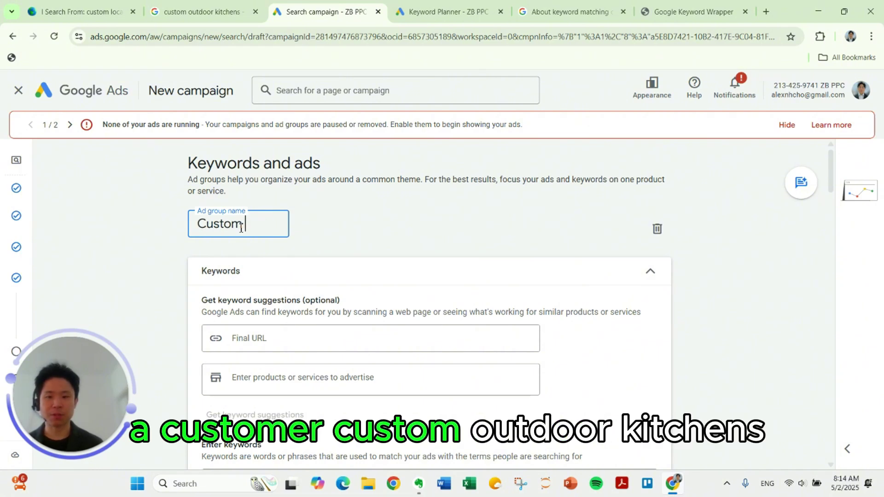
pyautogui.write('m outdoor kitchens desig')
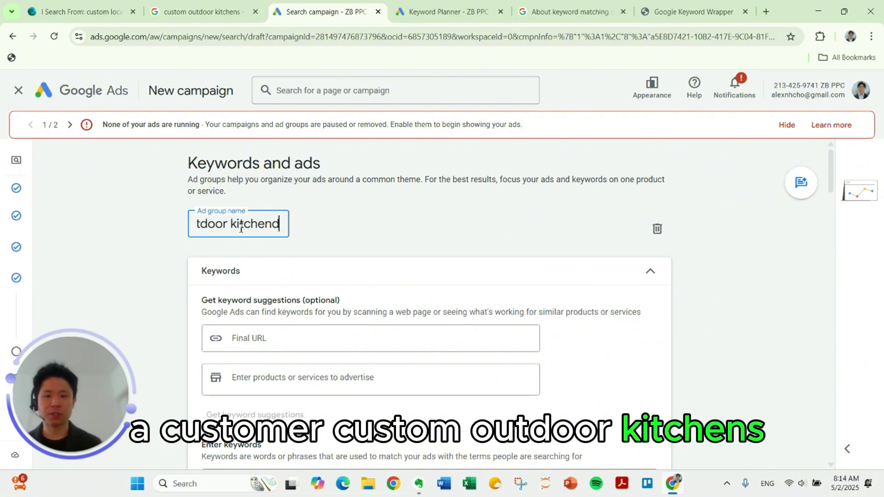
pyautogui.write('n & build')
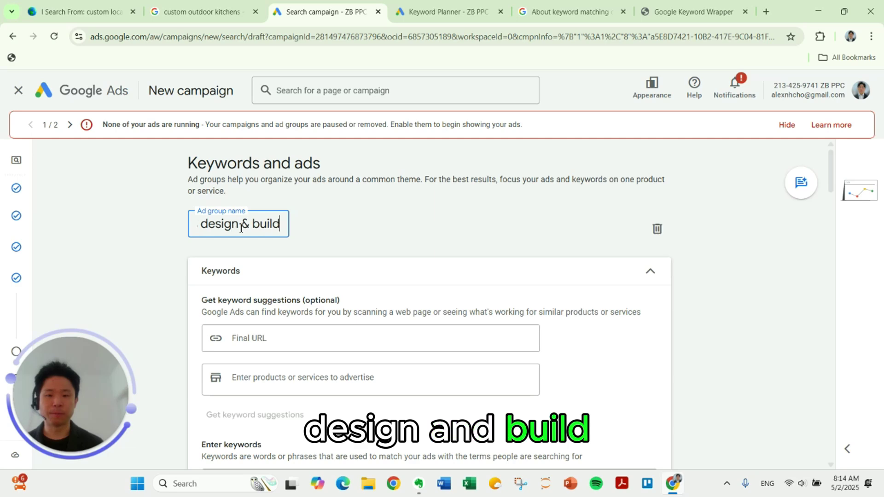
pyautogui.press('Return')
pyautogui.scroll(-1, 294, 269)
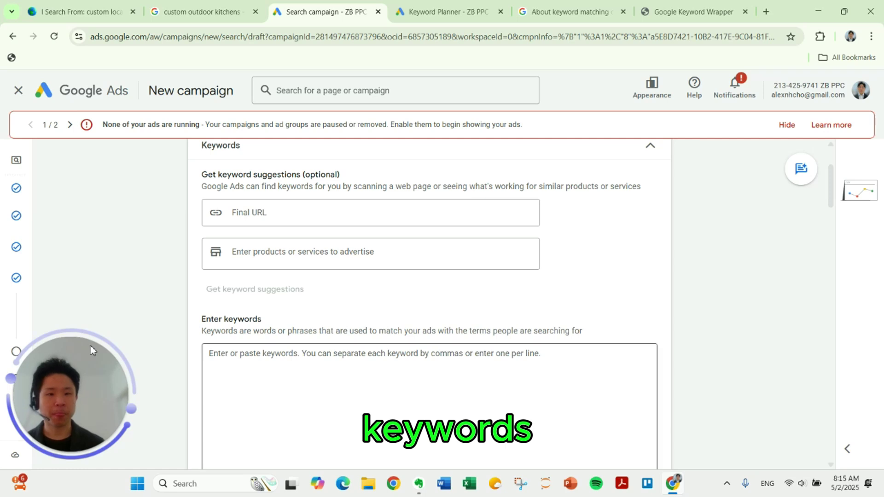
pyautogui.scroll(-1, 313, 350)
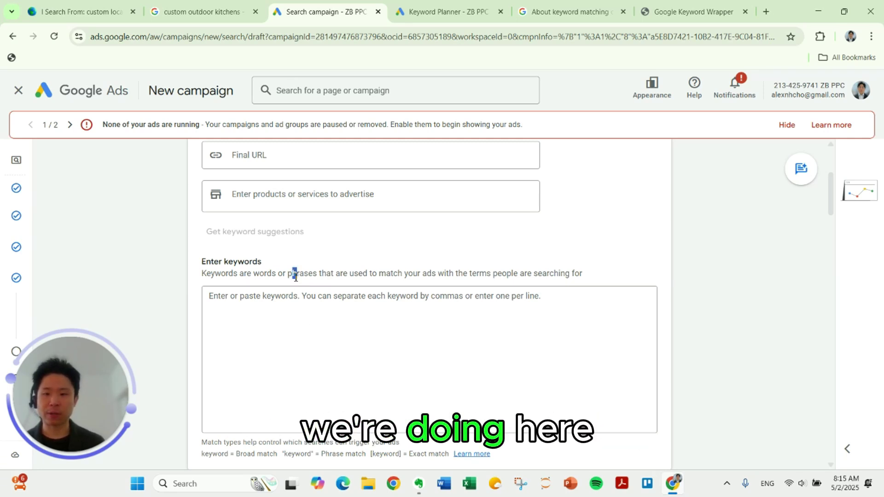
pyautogui.click(290, 311)
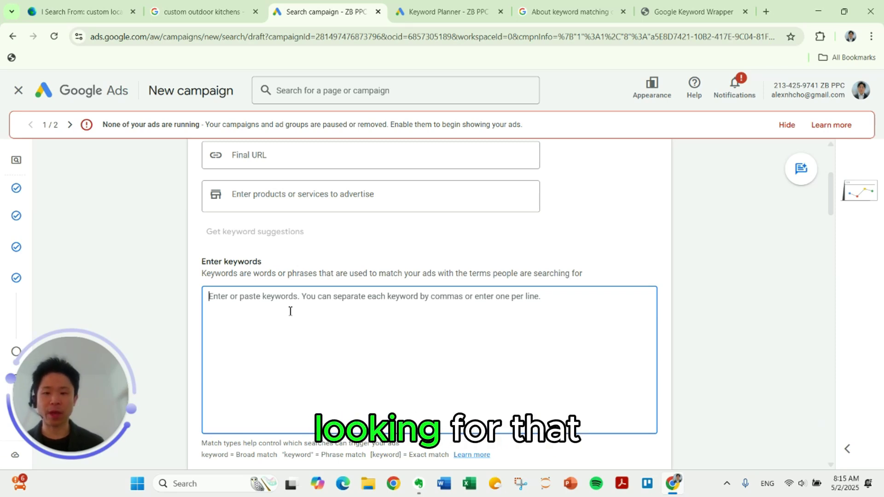
pyautogui.scroll(-1, 250, 294)
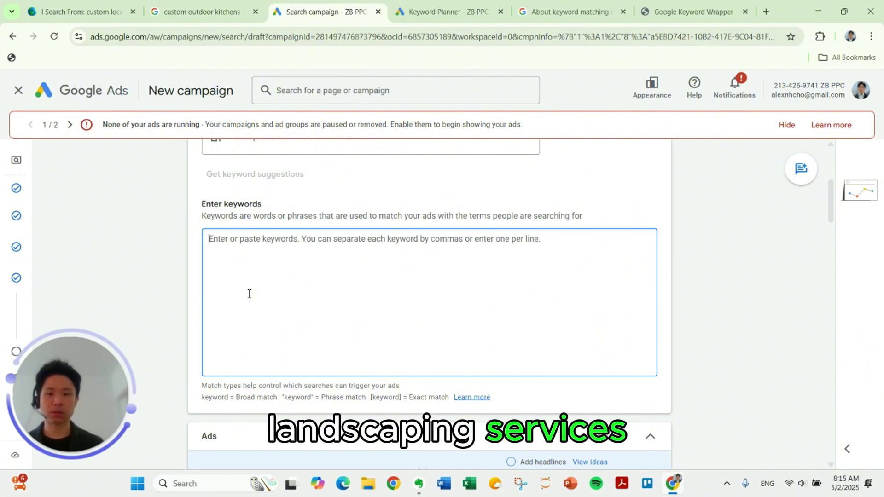
pyautogui.click(177, 244)
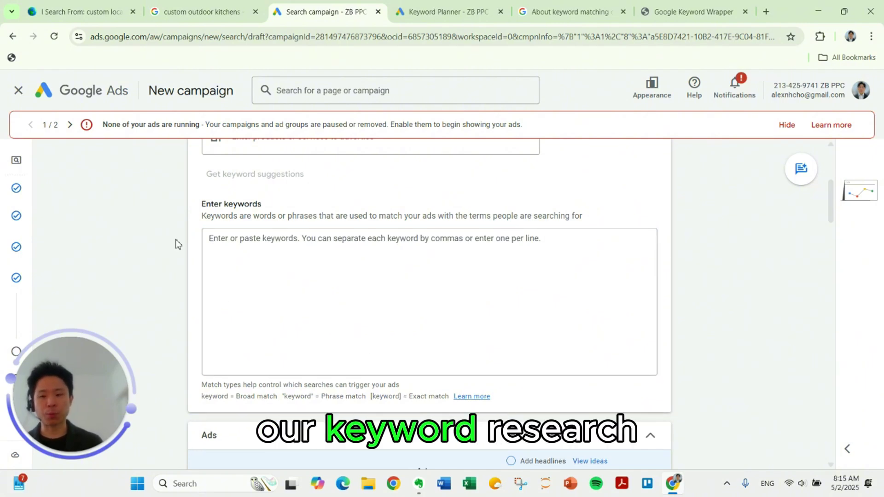
# - Start discovering new keywords in Keyword Planner and replace the United States location with the Austin TX, Texas Nielsen DMA region
pyautogui.hotkey('ctrl', 'Tab')
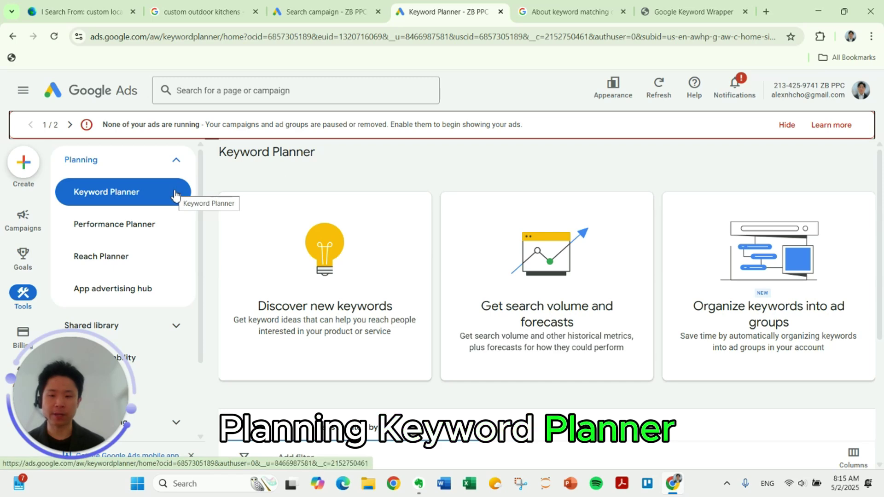
pyautogui.click(275, 263)
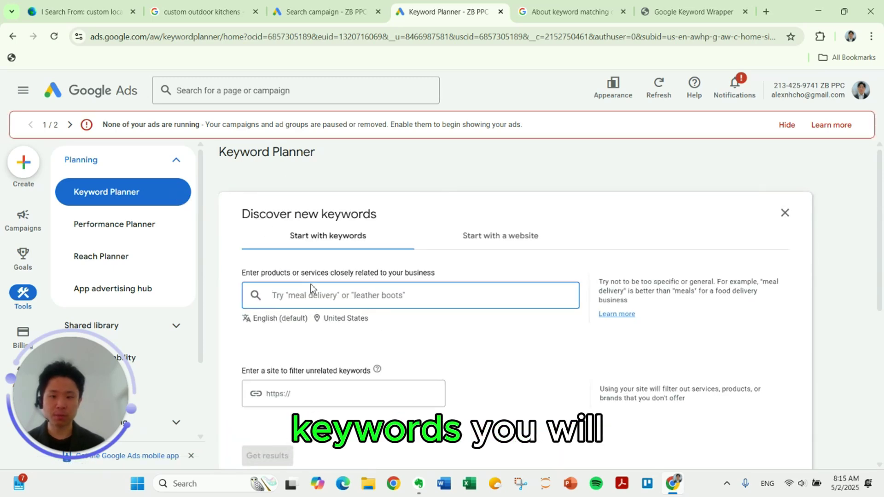
pyautogui.click(339, 263)
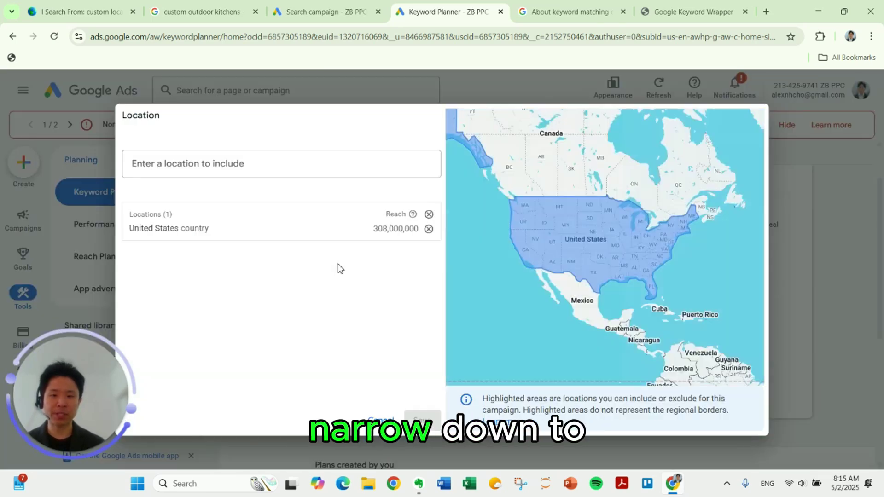
pyautogui.click(428, 228)
pyautogui.click(346, 168)
pyautogui.write('austin')
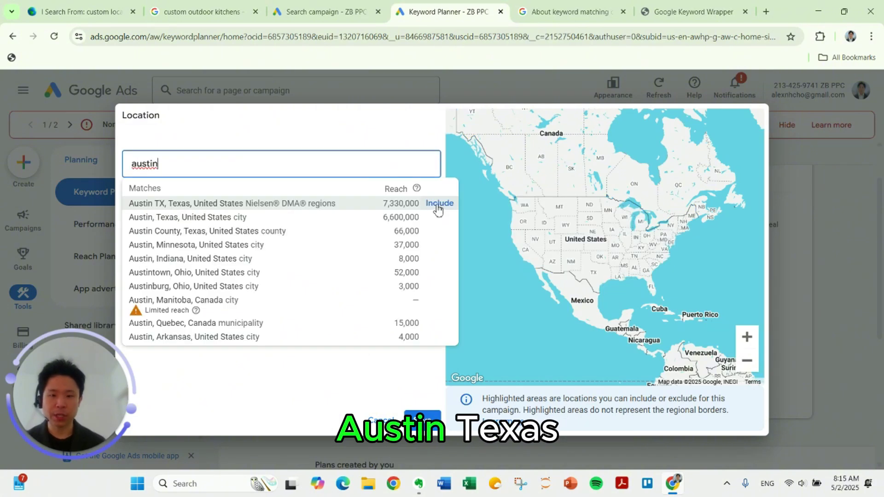
pyautogui.click(432, 203)
pyautogui.click(421, 418)
# - Get keyword ideas for "custom outdoor kitchens" and look through the suggested keywords
pyautogui.click(321, 241)
pyautogui.write('cu')
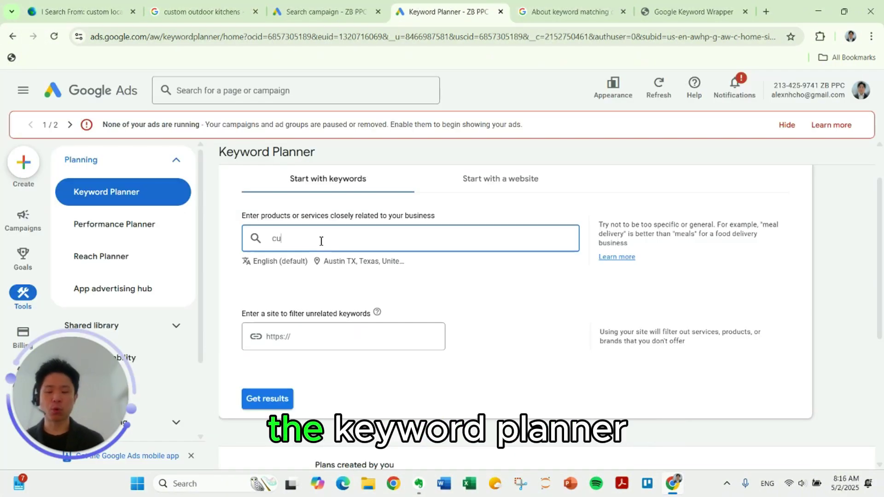
pyautogui.write('stom')
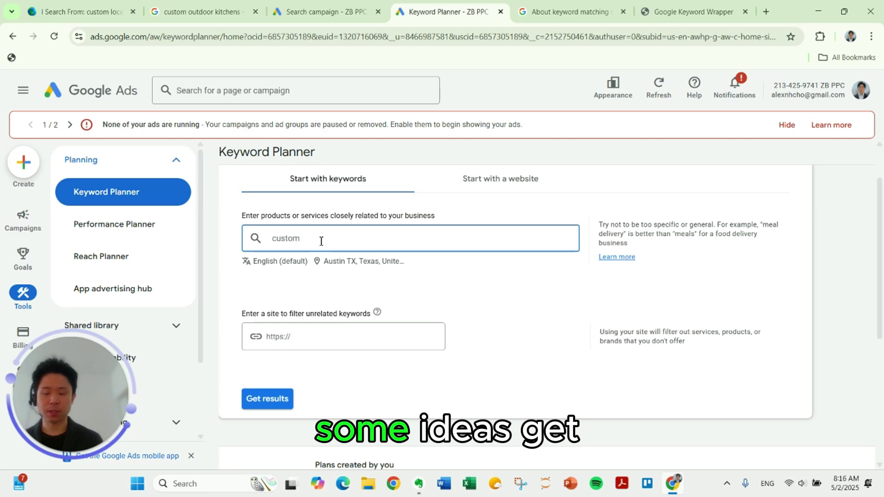
pyautogui.write(' outdoor kitchens')
pyautogui.press('Return')
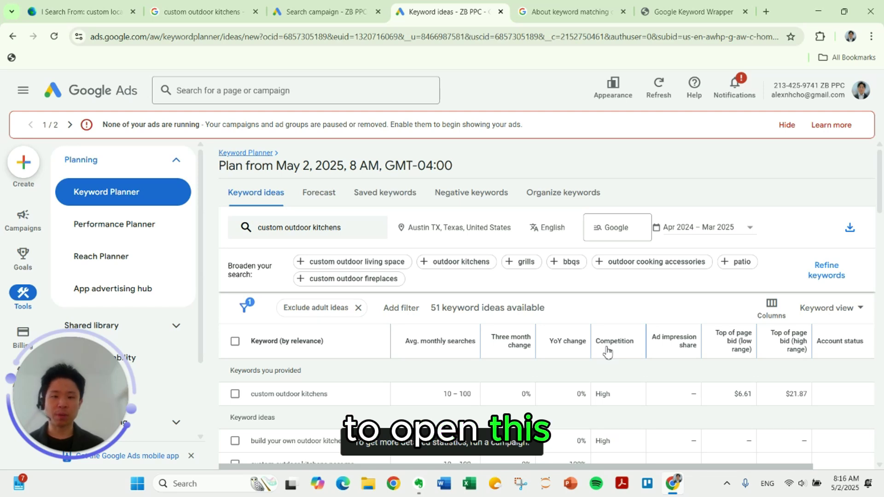
pyautogui.moveTo(606, 347)
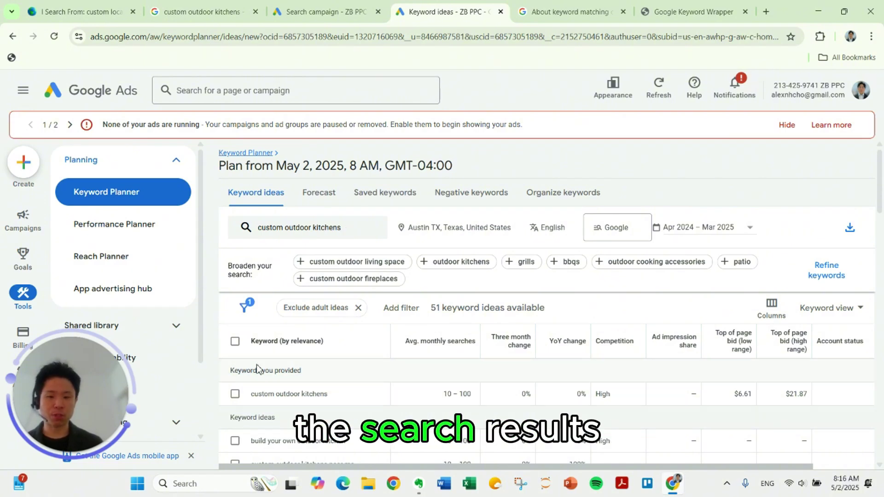
pyautogui.scroll(-5, 276, 378)
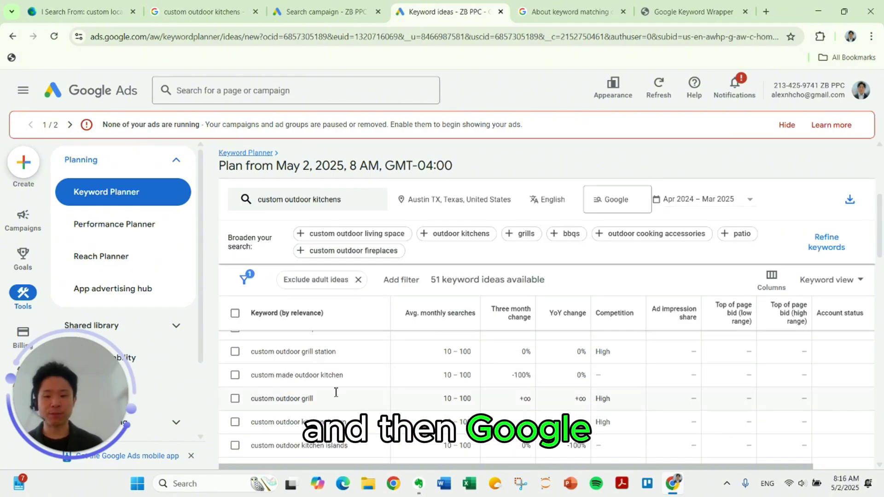
pyautogui.scroll(5, 346, 400)
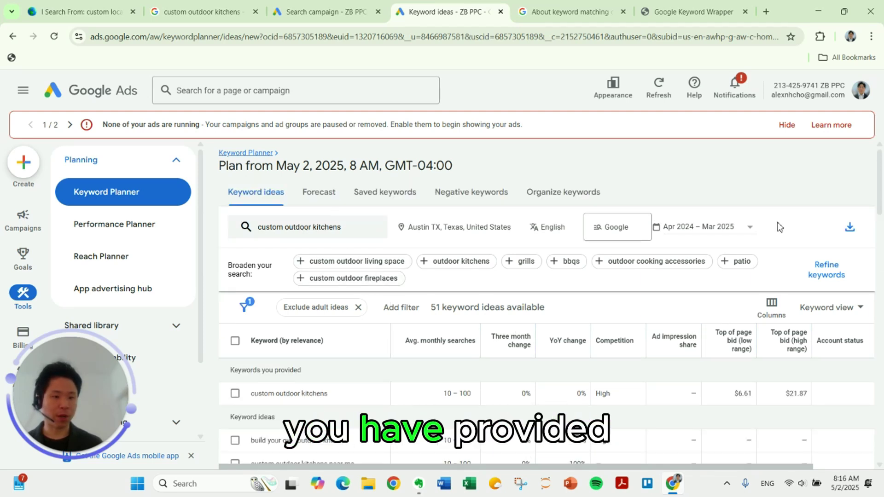
# - Download the keyword ideas to Google Sheets in My Drive with the suggested file name and open the spreadsheet
pyautogui.click(843, 227)
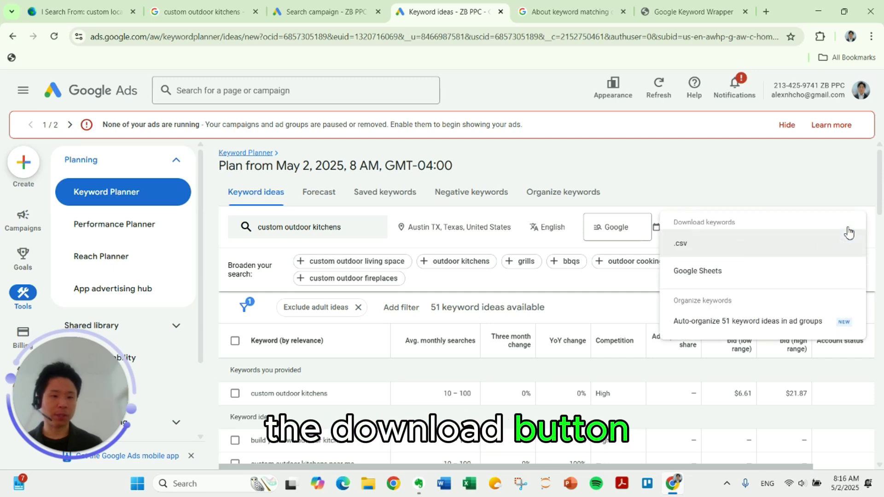
pyautogui.click(784, 276)
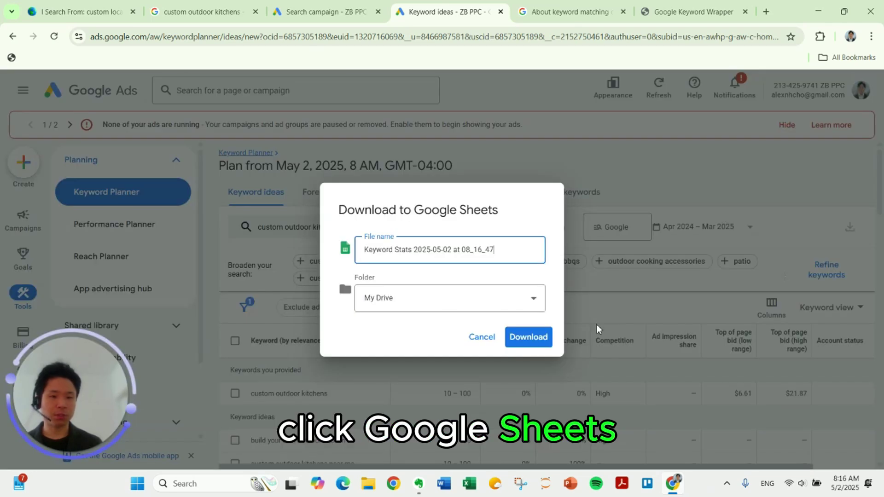
pyautogui.click(543, 336)
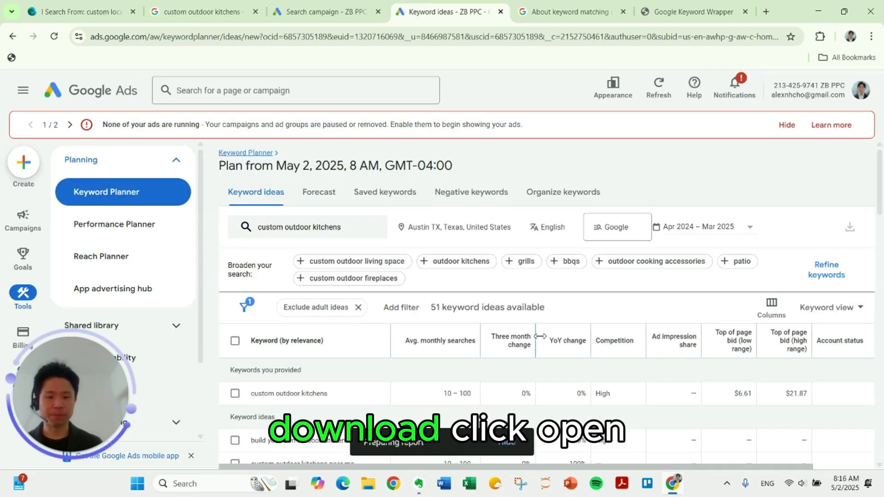
pyautogui.click(468, 447)
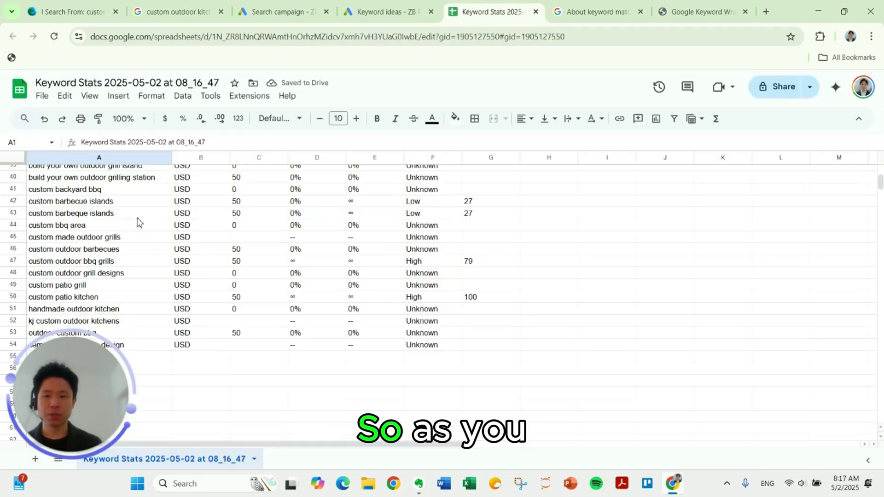
# - Look through the exported keyword list and select the "custom outdoor kitchens" entry to examine its columns
pyautogui.scroll(-2, 138, 222)
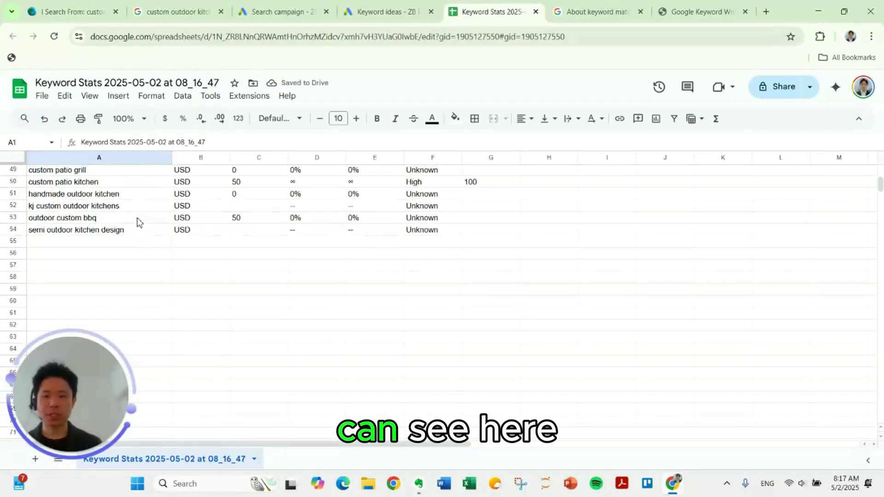
pyautogui.scroll(2, 124, 222)
pyautogui.scroll(10, 123, 223)
pyautogui.click(123, 207)
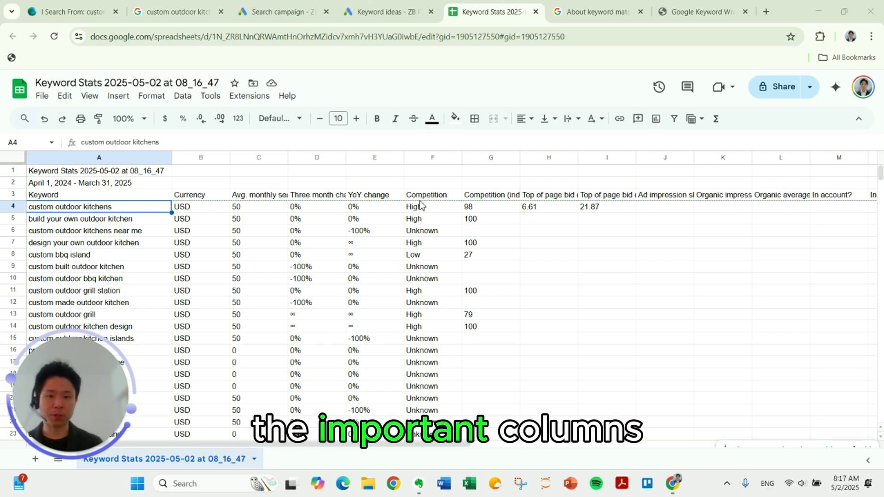
# - Widen the Avg. monthly searches column to fit its header and look through the search volumes of the keywords
pyautogui.click(113, 159)
pyautogui.click(261, 198)
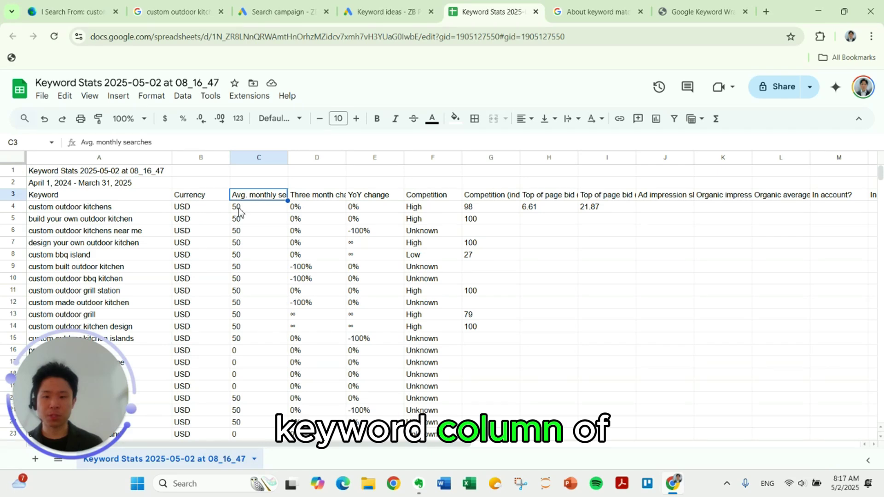
pyautogui.doubleClick(288, 158)
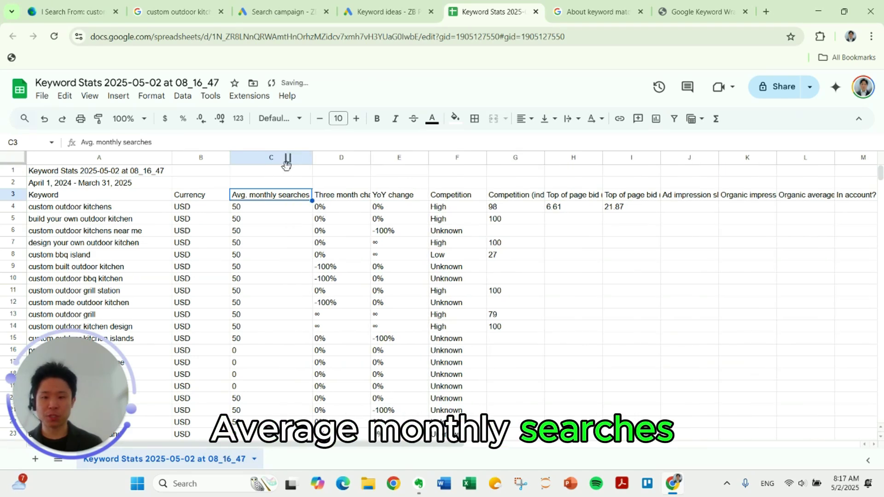
pyautogui.scroll(-5, 253, 279)
pyautogui.scroll(-8, 253, 278)
pyautogui.scroll(15, 253, 277)
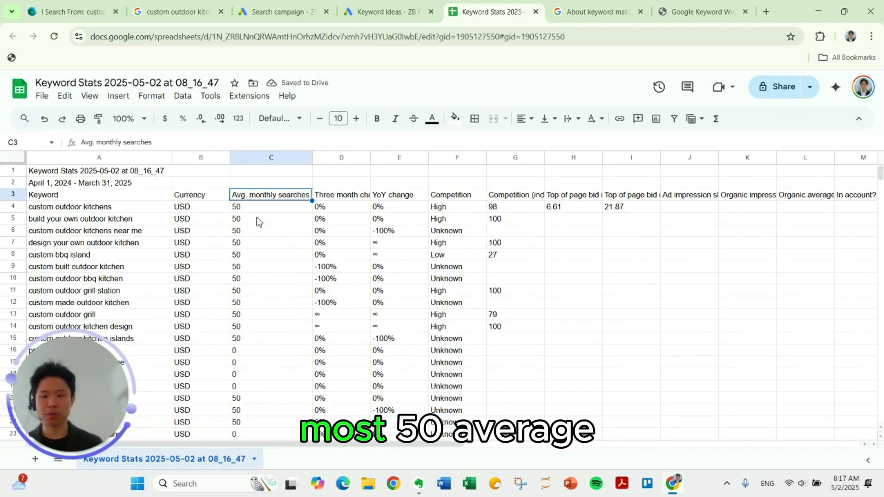
pyautogui.click(258, 207)
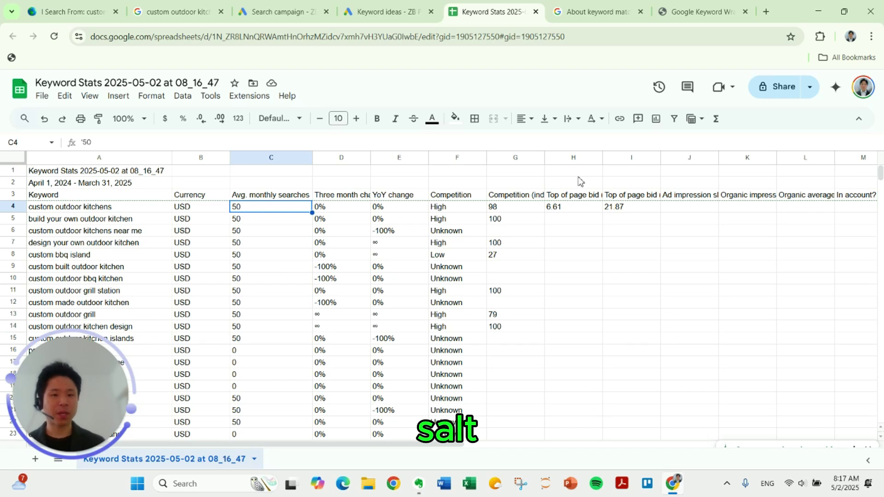
# - Widen the low-range and high-range Top of page bid columns to show their full headers and examine the bids for "custom outdoor kitchens"
pyautogui.moveTo(603, 160); pyautogui.dragTo(642, 161)
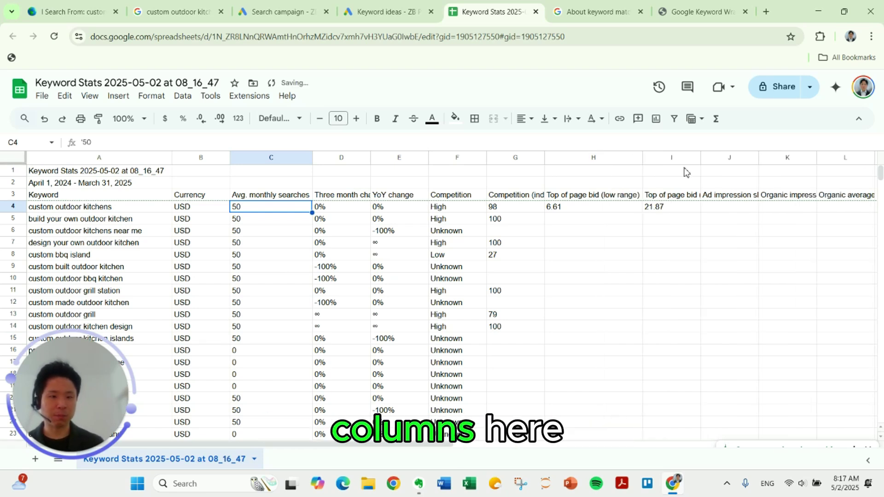
pyautogui.moveTo(700, 158); pyautogui.dragTo(743, 158)
pyautogui.click(595, 197)
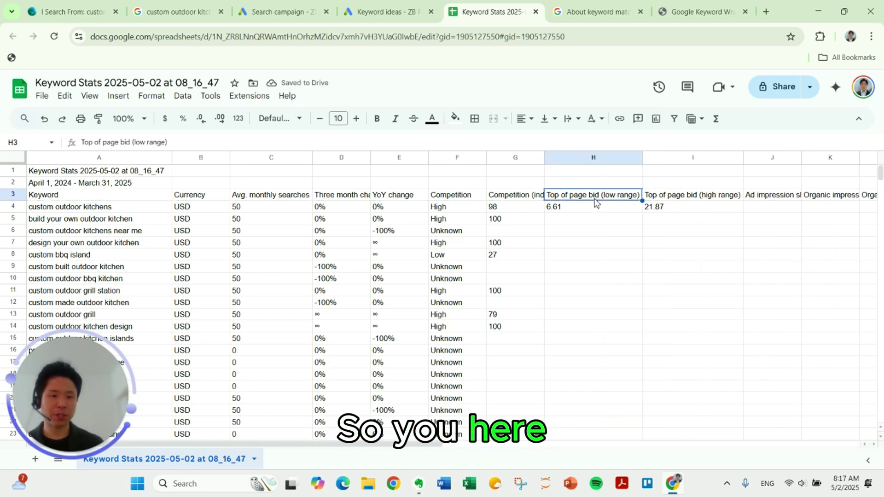
pyautogui.click(665, 199)
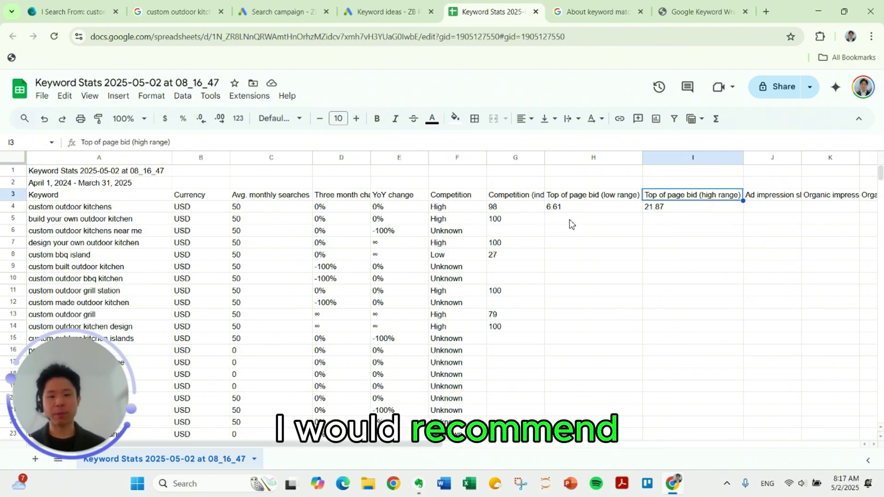
pyautogui.click(677, 207)
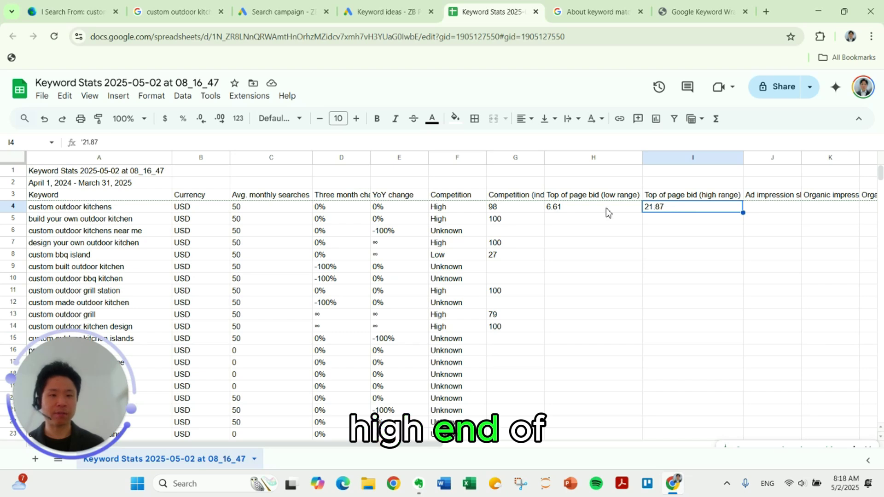
pyautogui.moveTo(608, 213); pyautogui.dragTo(670, 211)
# - Highlight the keywords "custom outdoor kitchens" and "custom outdoor kitchens near me" with a yellow fill
pyautogui.click(128, 216)
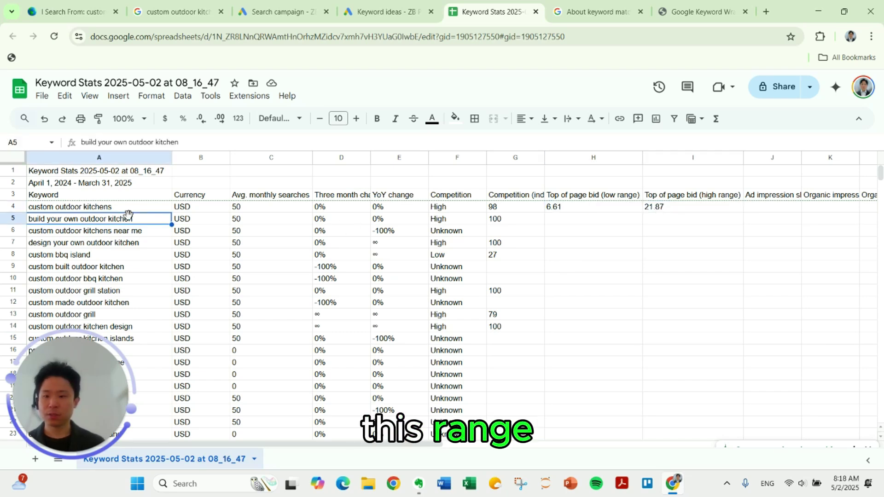
pyautogui.click(128, 212)
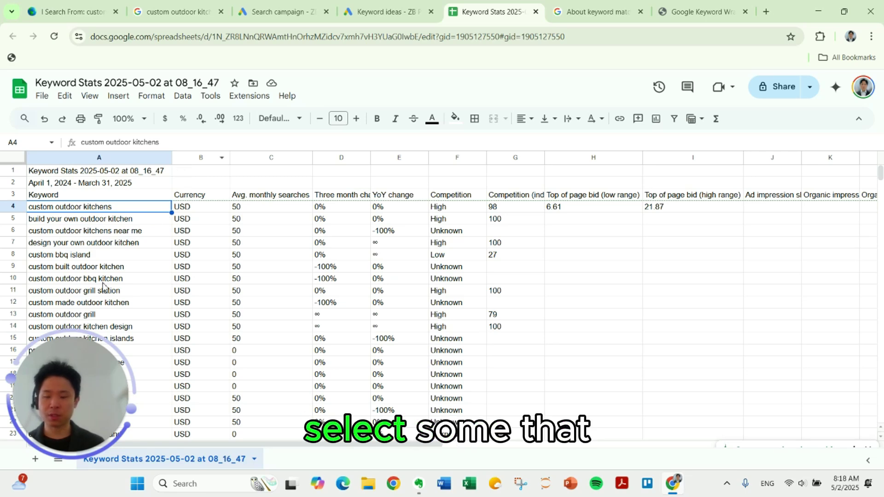
pyautogui.click(455, 118)
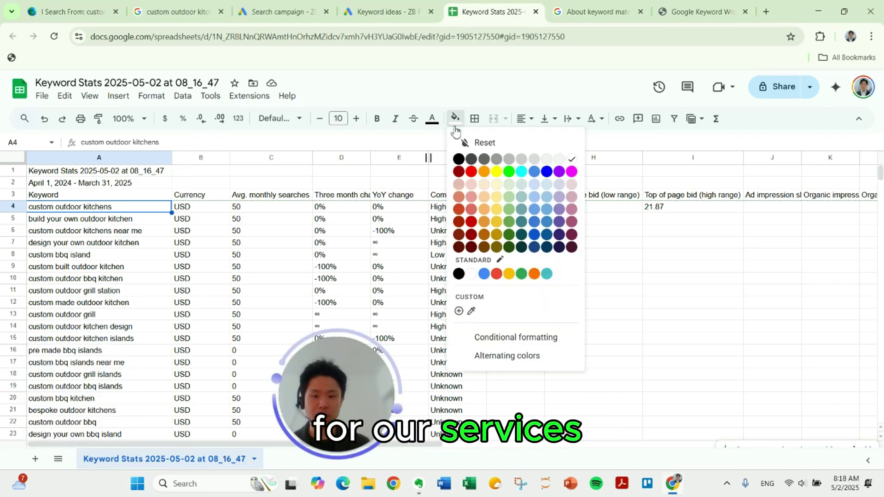
pyautogui.click(497, 173)
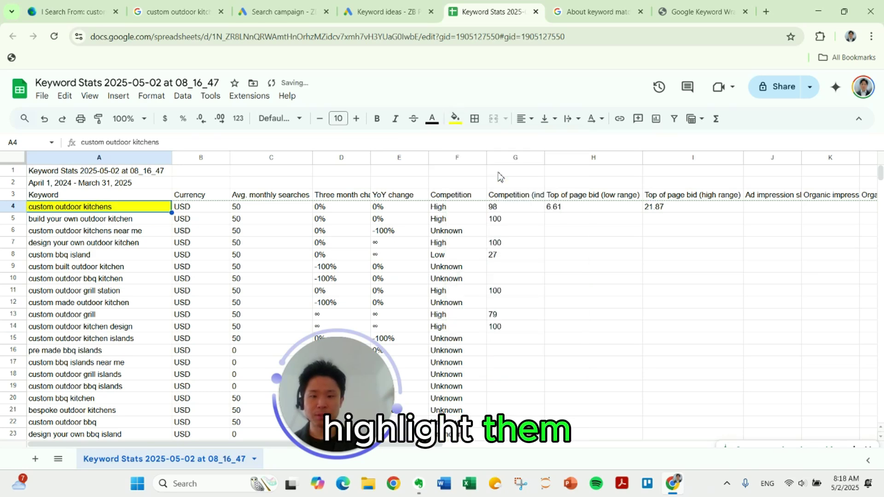
pyautogui.click(99, 223)
pyautogui.click(103, 236)
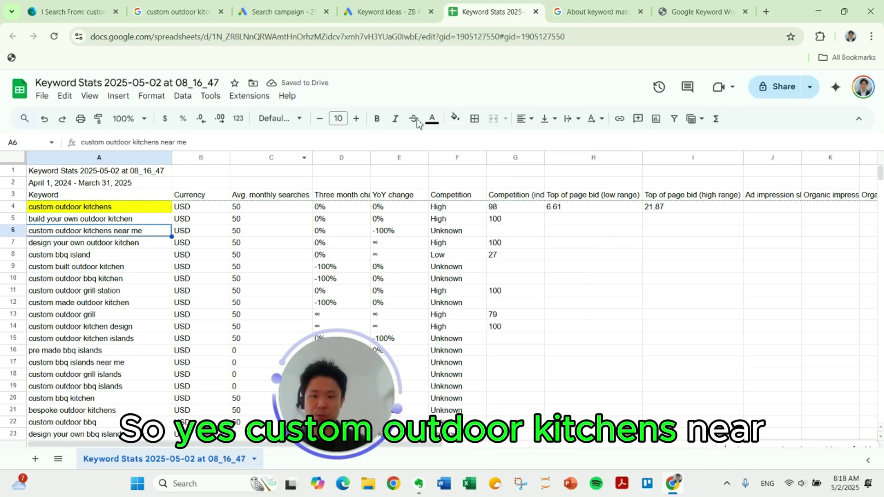
pyautogui.click(454, 118)
pyautogui.click(497, 173)
# - Go through the remaining keywords for relevant ones and highlight "bespoke outdoor kitchens" with a yellow fill
pyautogui.press('Up')
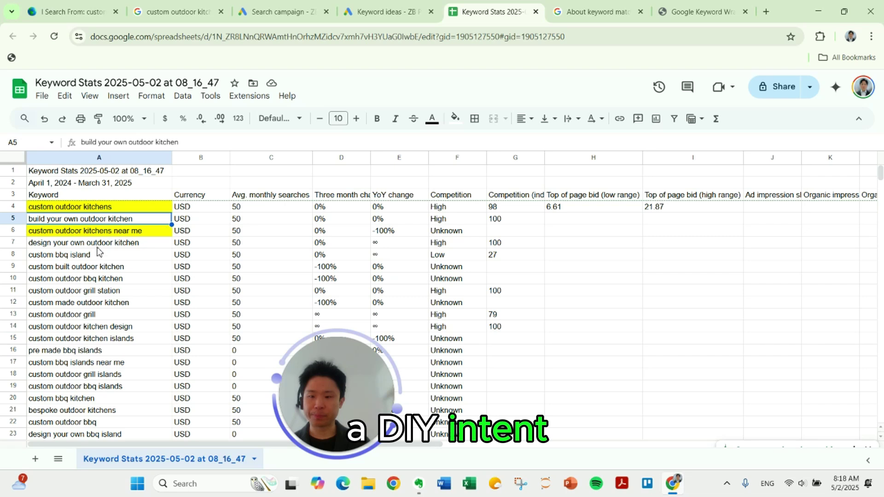
pyautogui.click(98, 253)
pyautogui.click(98, 247)
pyautogui.click(99, 254)
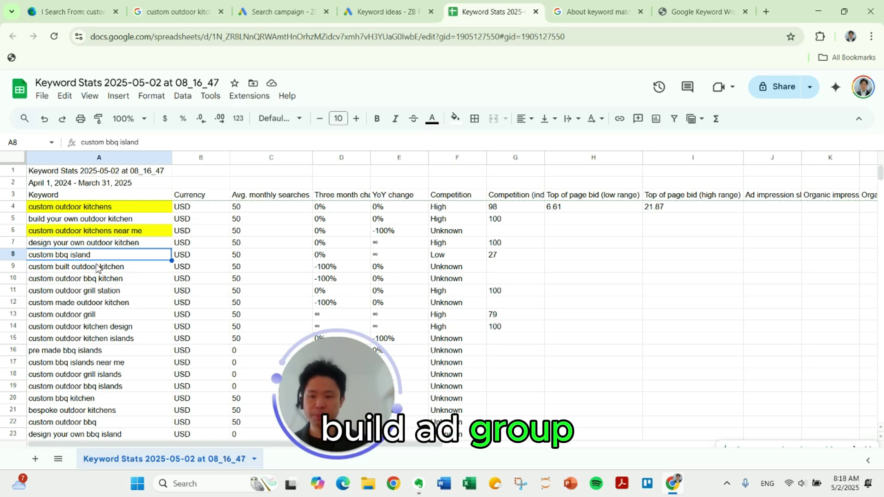
pyautogui.click(81, 291)
pyautogui.click(71, 327)
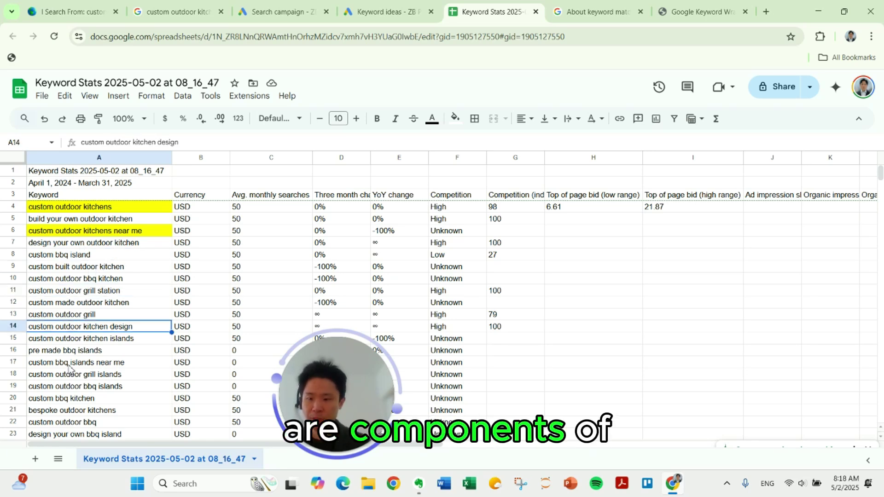
pyautogui.click(71, 373)
pyautogui.scroll(-3, 73, 371)
pyautogui.click(89, 297)
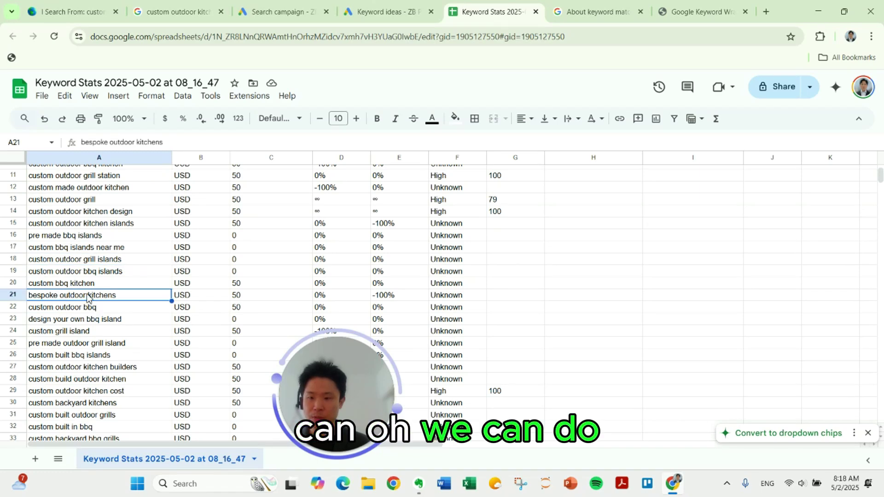
pyautogui.click(454, 118)
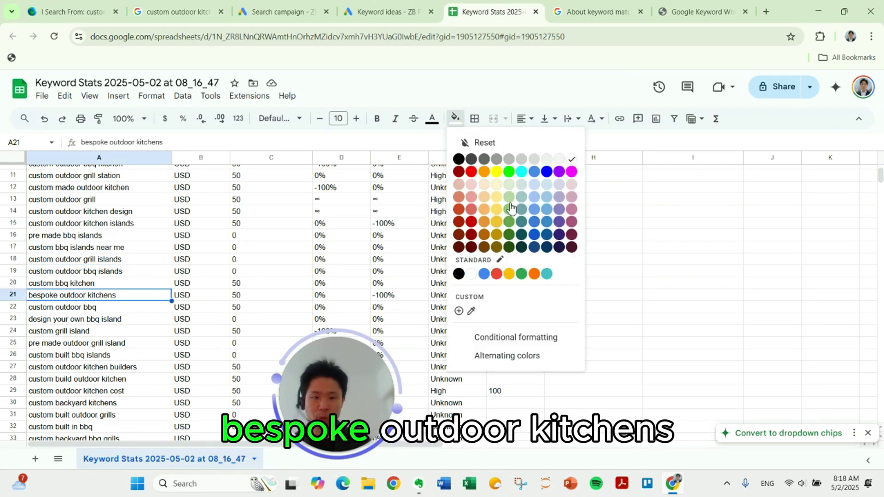
pyautogui.click(497, 172)
pyautogui.scroll(4, 181, 266)
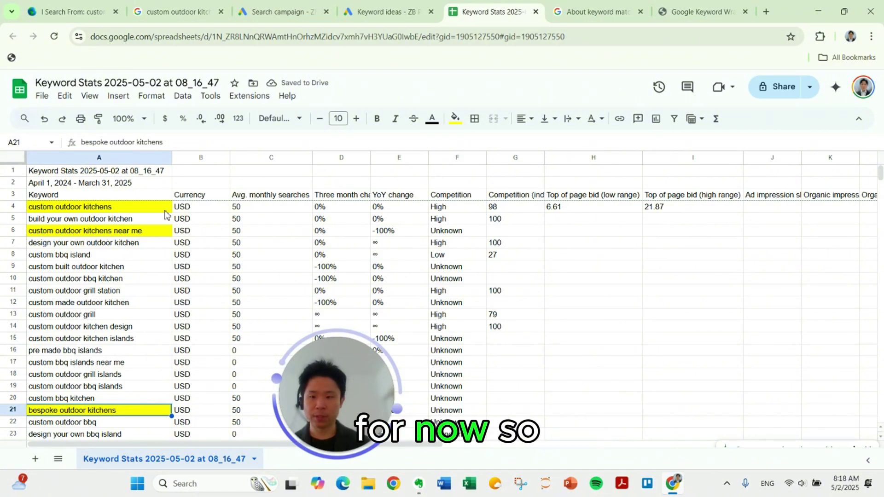
# - Create a filter over the whole keyword table, starting from the Keyword header row
pyautogui.click(152, 202)
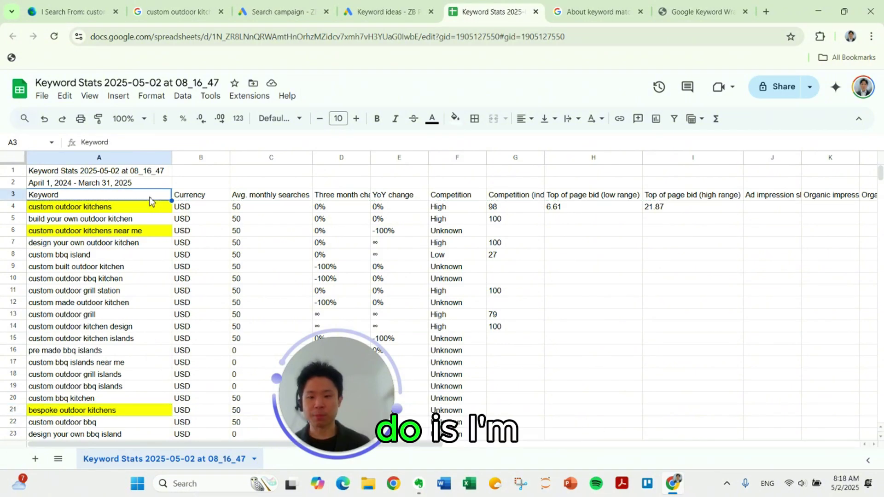
pyautogui.hotkey('ctrl', 'shift', 'End')
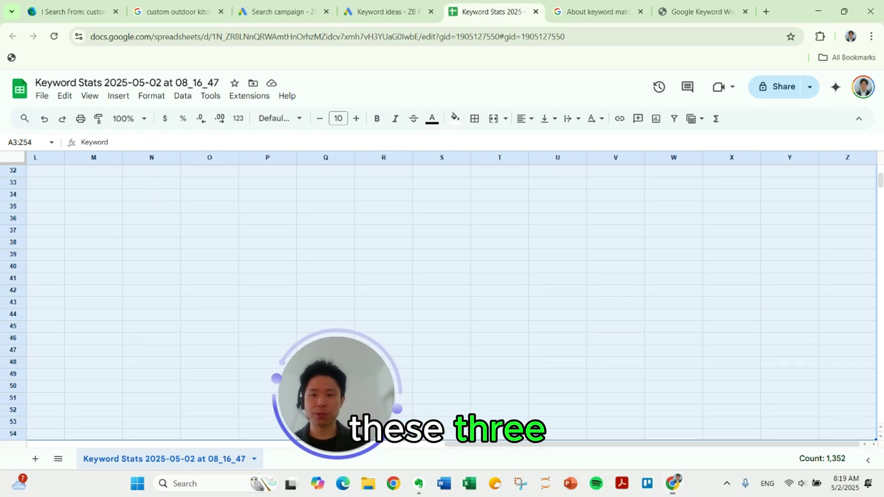
pyautogui.click(183, 98)
pyautogui.click(193, 161)
pyautogui.click(144, 193)
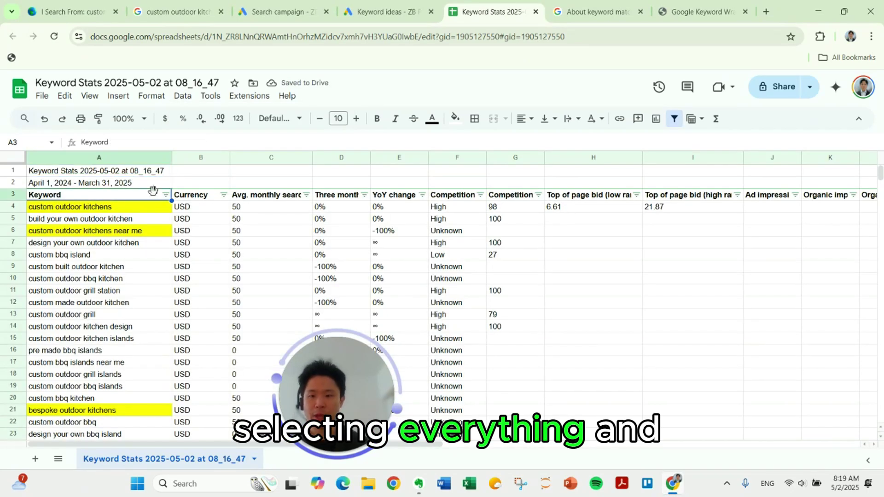
# - Filter the Keyword column by yellow fill color and check the shortlisted keywords and their top of page bids
pyautogui.click(166, 195)
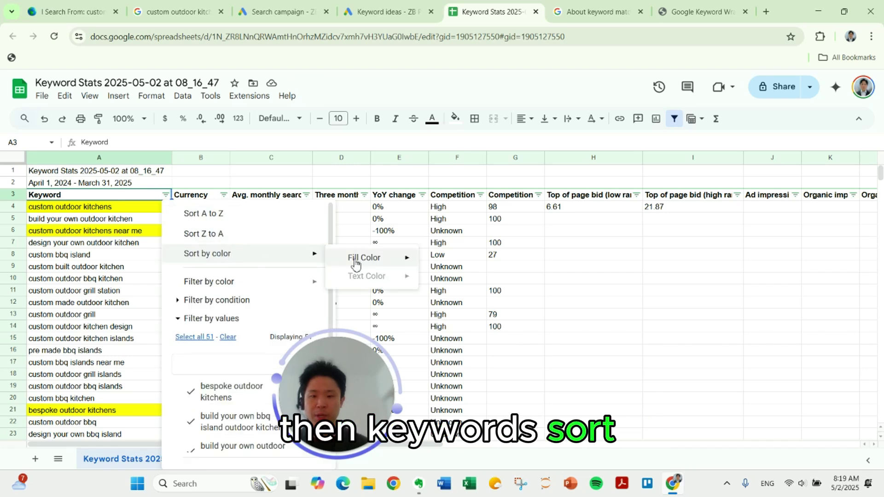
pyautogui.moveTo(273, 290)
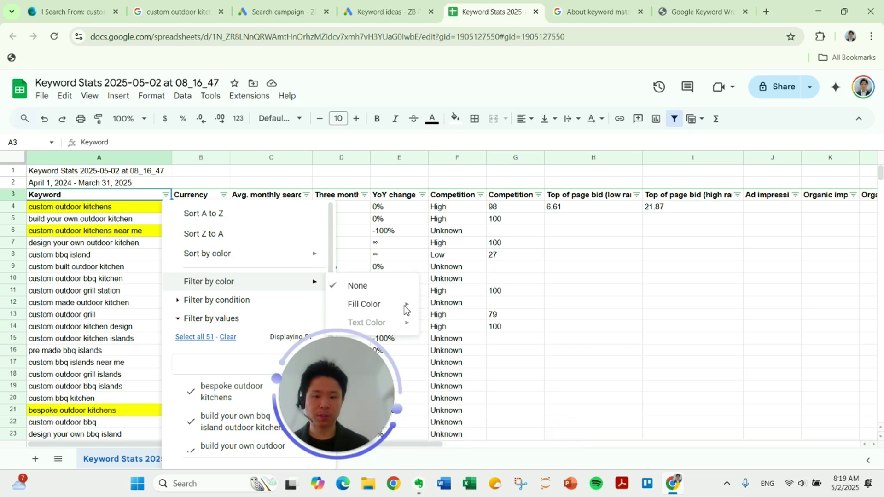
pyautogui.click(442, 304)
pyautogui.click(79, 207)
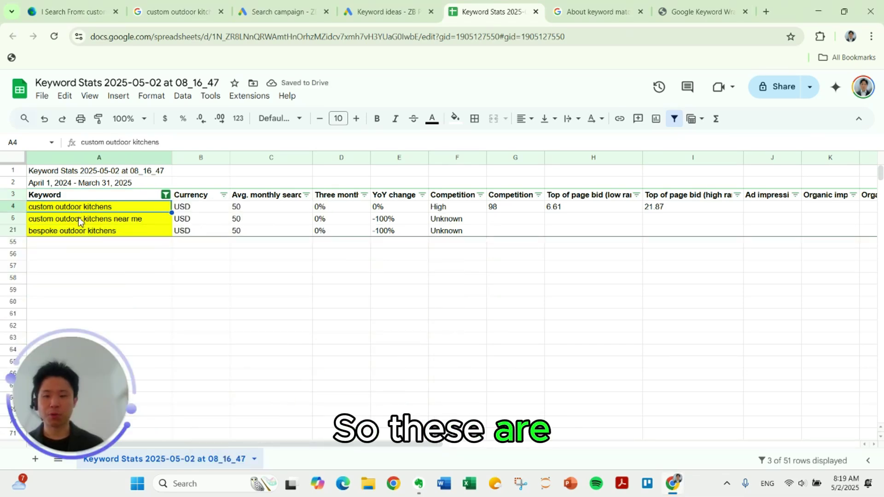
pyautogui.click(80, 219)
pyautogui.click(81, 231)
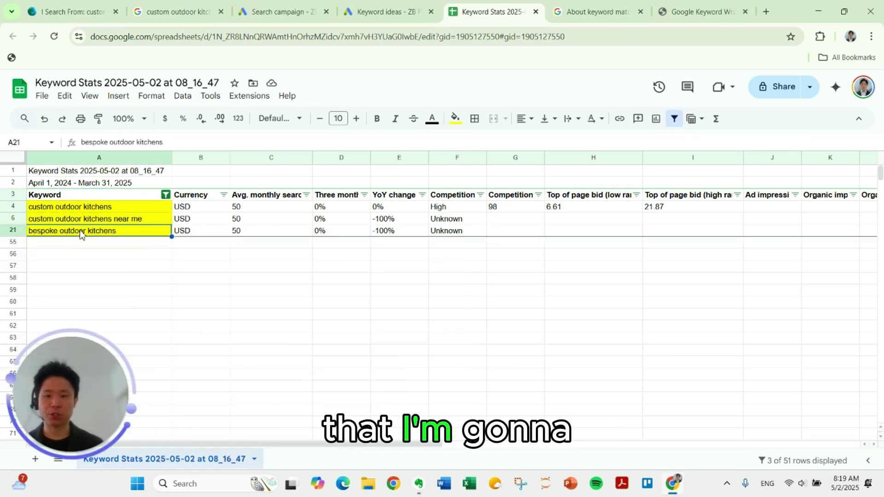
pyautogui.click(533, 221)
pyautogui.click(618, 210)
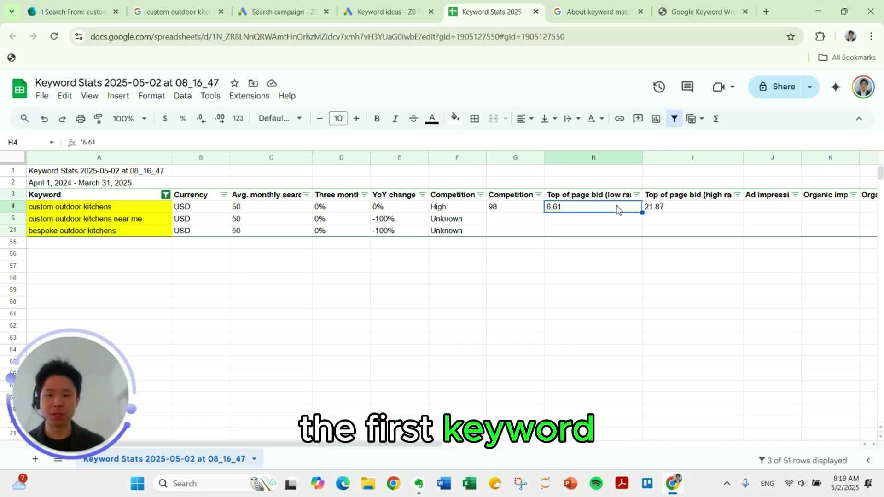
pyautogui.click(651, 210)
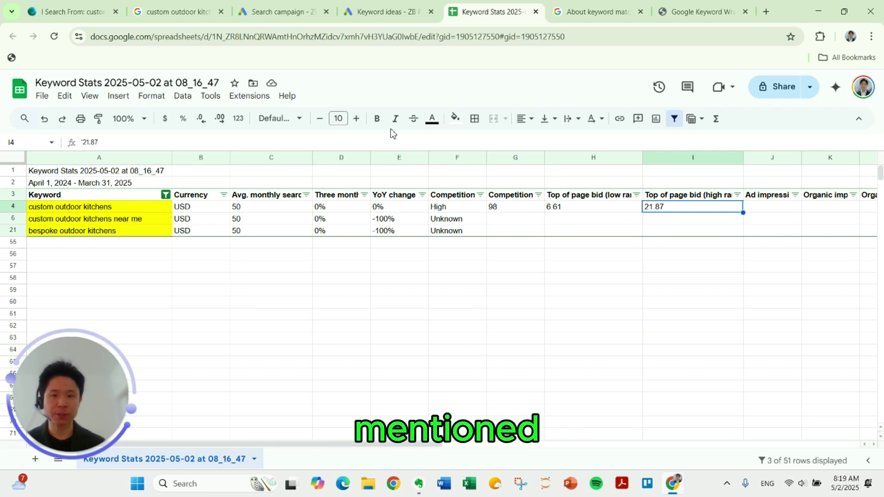
# - Switch to the Google Ads campaign draft and examine the broad, phrase and exact match formatting explained under the keyword entry box
pyautogui.click(295, 13)
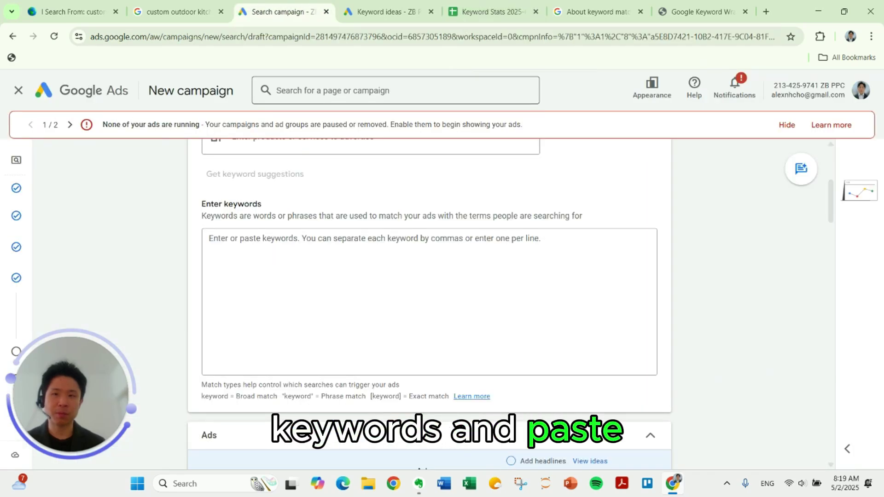
pyautogui.click(276, 236)
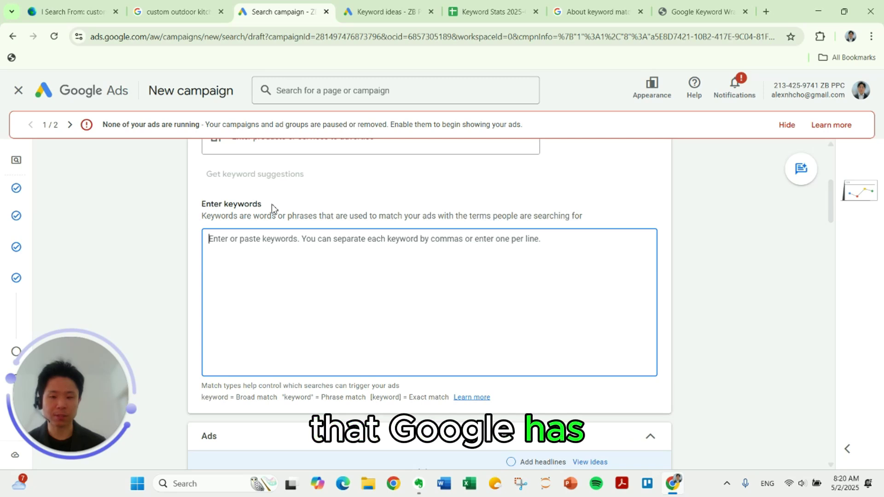
pyautogui.scroll(-2, 272, 212)
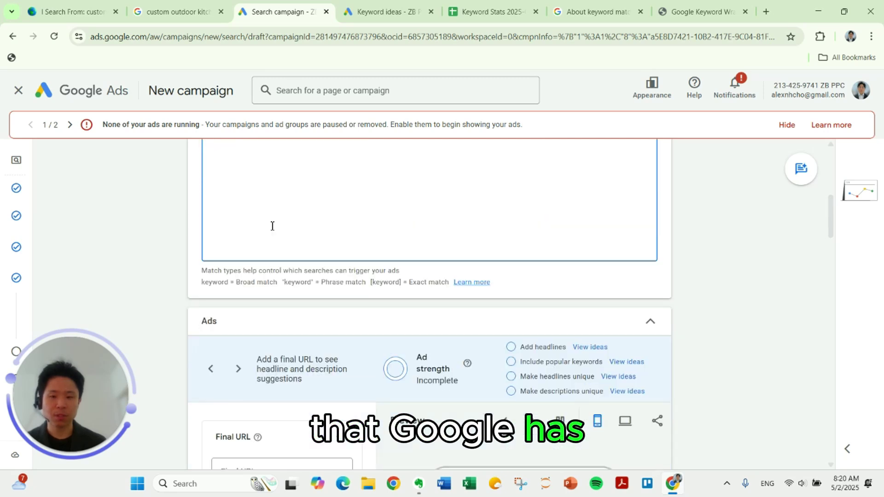
pyautogui.tripleClick(233, 271)
pyautogui.click(215, 284)
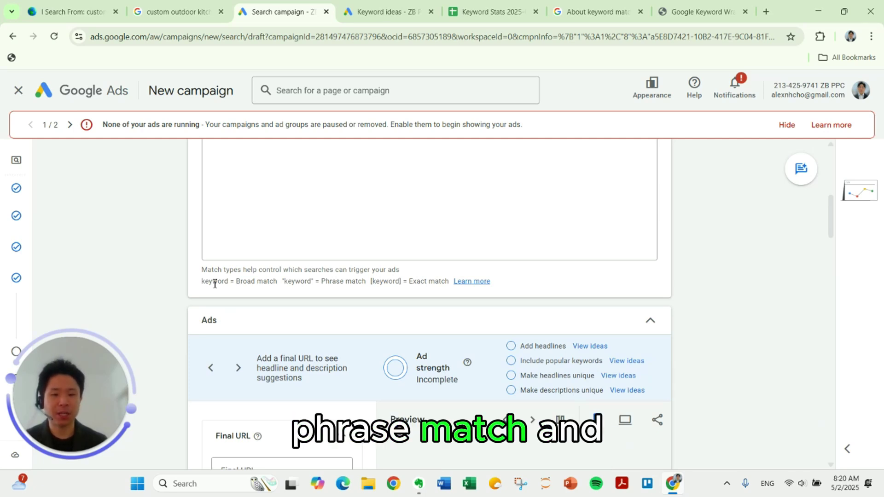
pyautogui.doubleClick(221, 282)
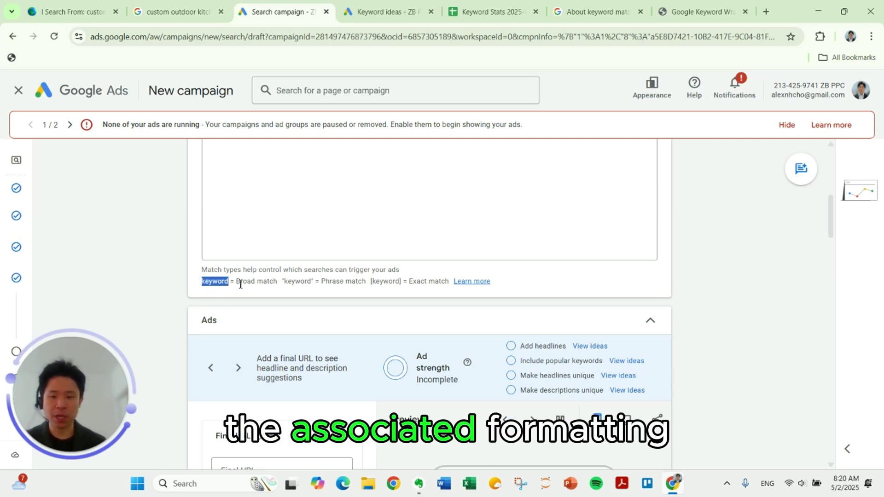
pyautogui.click(235, 283)
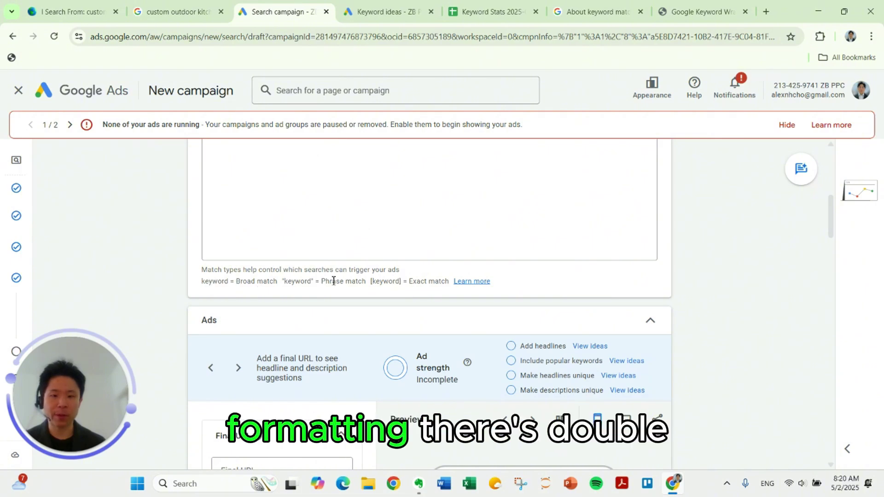
pyautogui.doubleClick(301, 282)
pyautogui.doubleClick(376, 282)
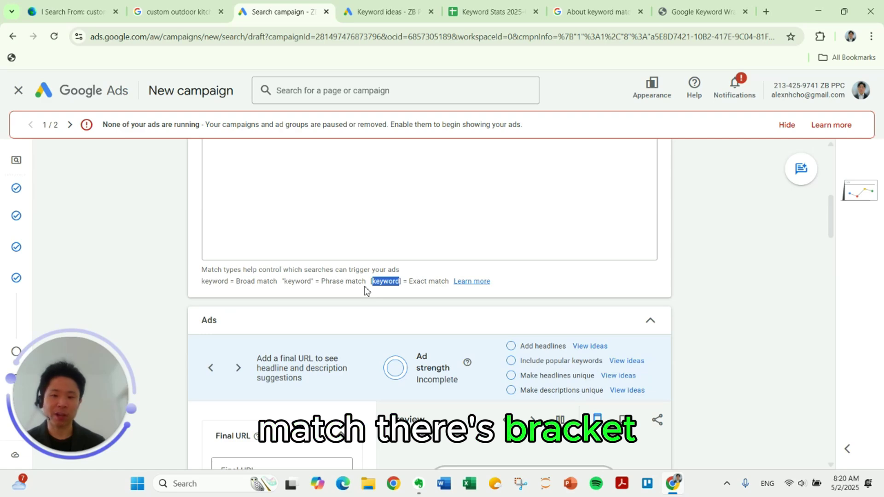
# - Switch to the Google Ads Help article on keyword matching options and examine the broad, phrase and exact match comparison chart
pyautogui.scroll(1, 361, 289)
pyautogui.click(397, 251)
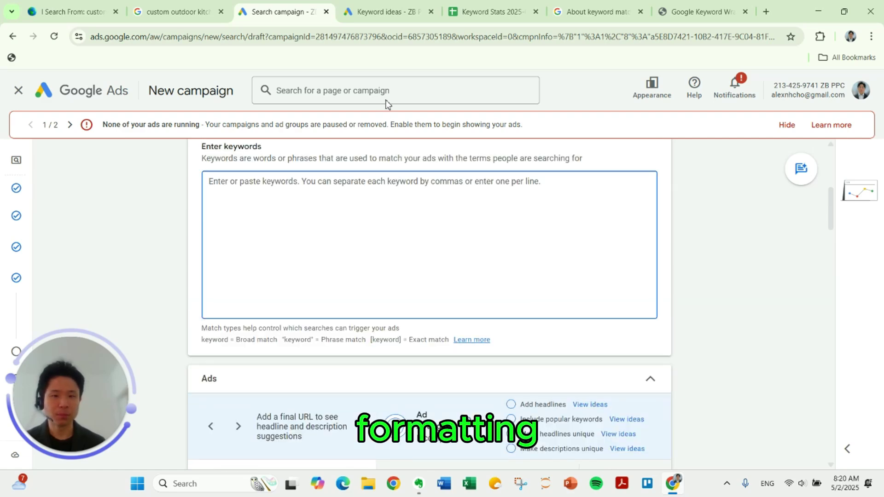
pyautogui.click(576, 12)
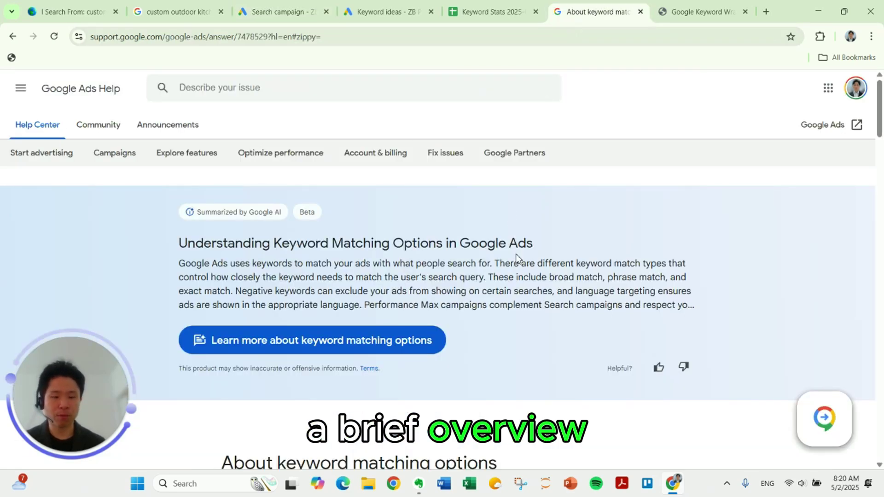
pyautogui.scroll(-8, 515, 258)
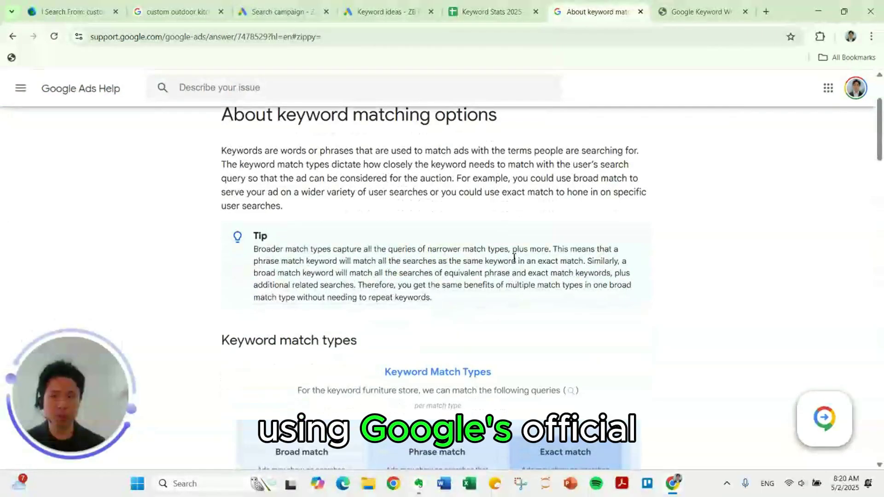
pyautogui.scroll(-4, 512, 260)
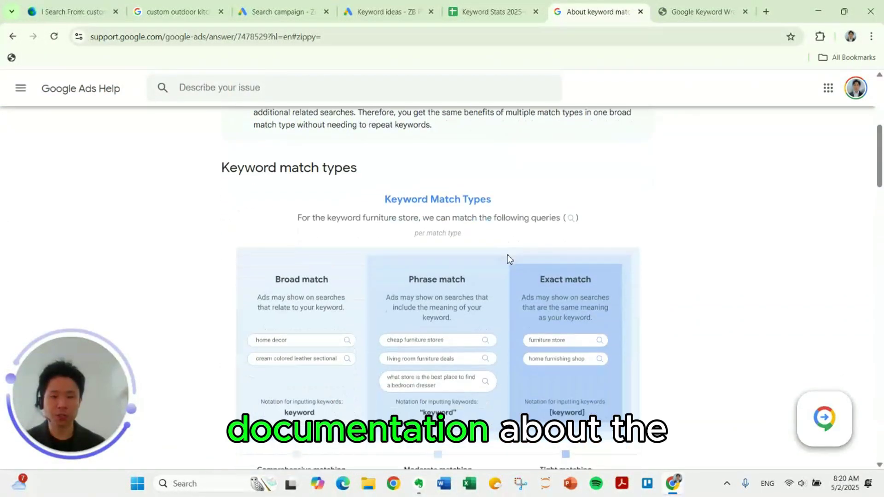
pyautogui.scroll(-1, 538, 198)
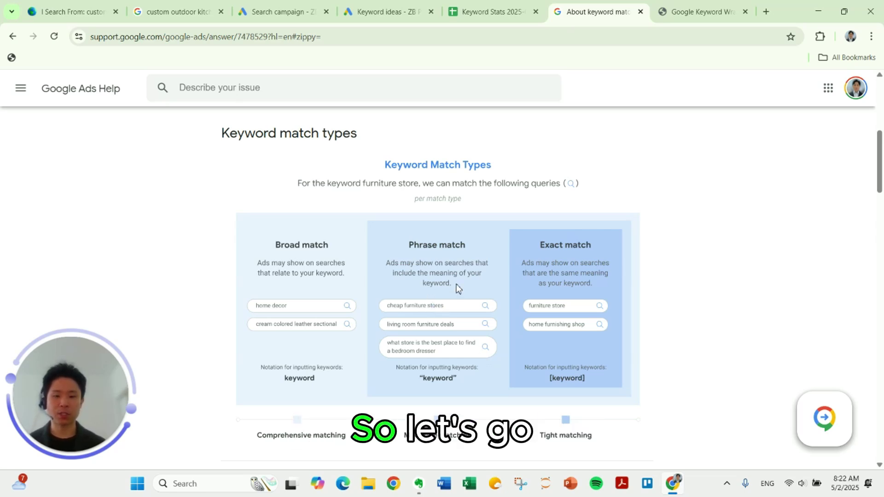
# - Switch to the Keyword Stats spreadsheet and copy the three yellow-highlighted outdoor kitchen keywords
pyautogui.hotkey('ctrl', 'shift', 'Tab')
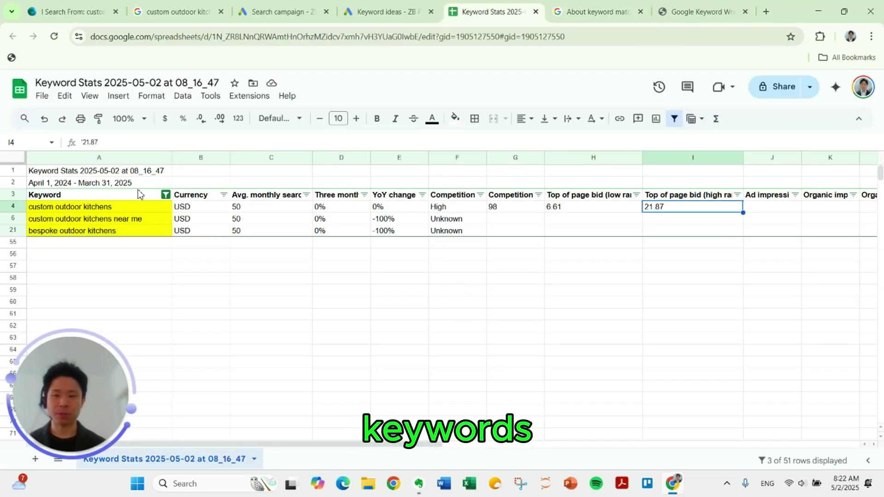
pyautogui.moveTo(109, 210); pyautogui.dragTo(118, 231)
pyautogui.hotkey('ctrl', 'c')
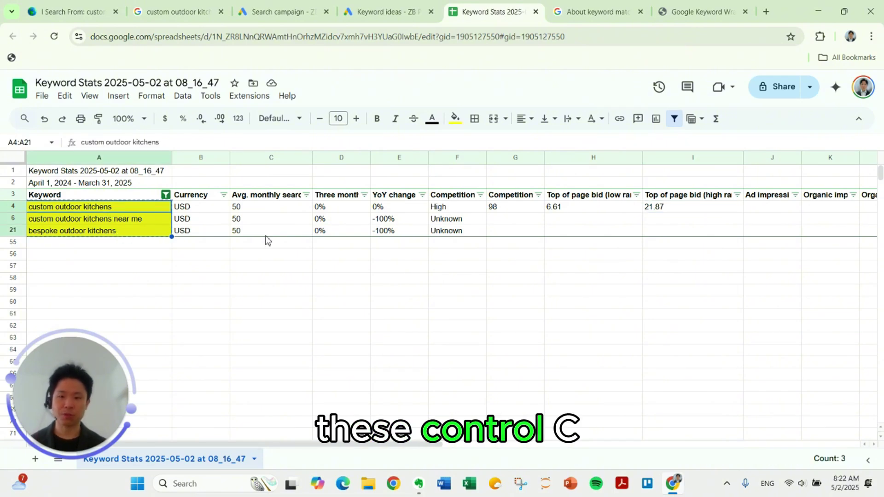
# - Switch to KeywordWrap, paste the copied keywords as input and wrap them into the match type formats
pyautogui.click(667, 18)
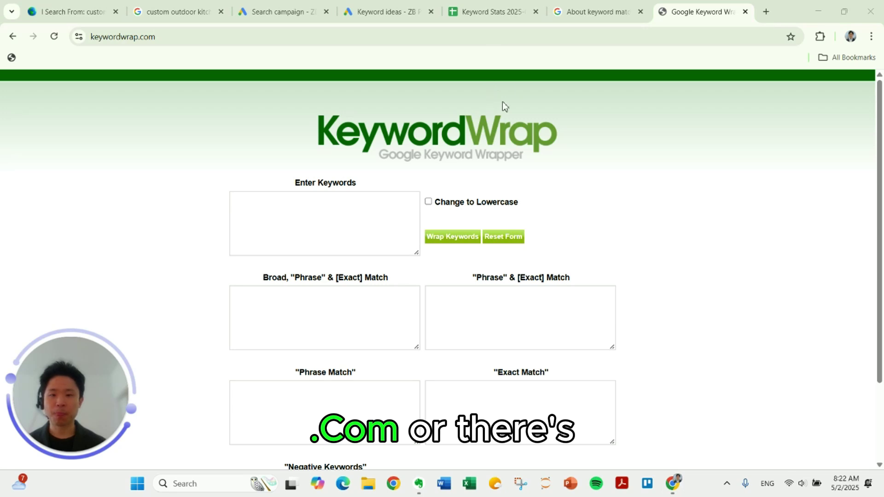
pyautogui.click(318, 232)
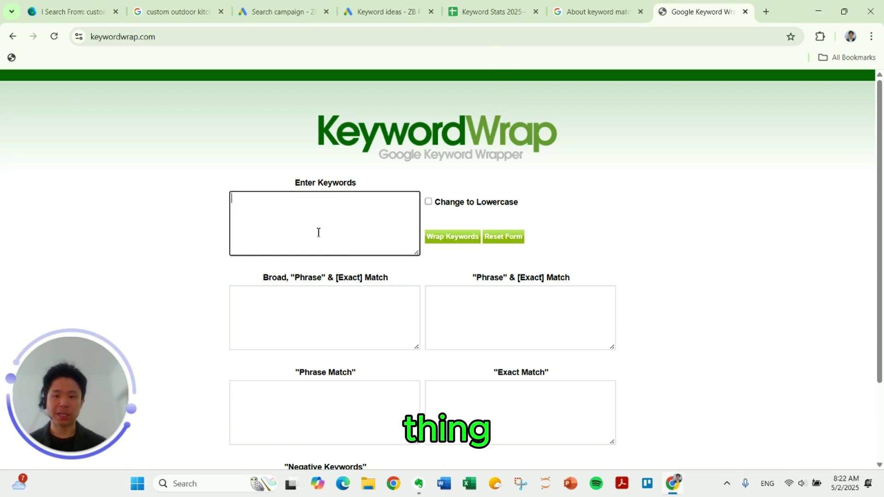
pyautogui.hotkey('ctrl', 'v')
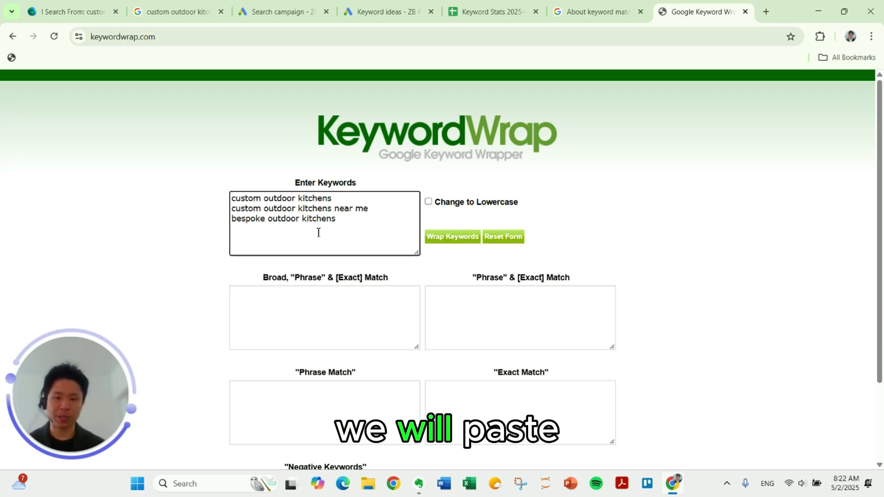
pyautogui.click(442, 243)
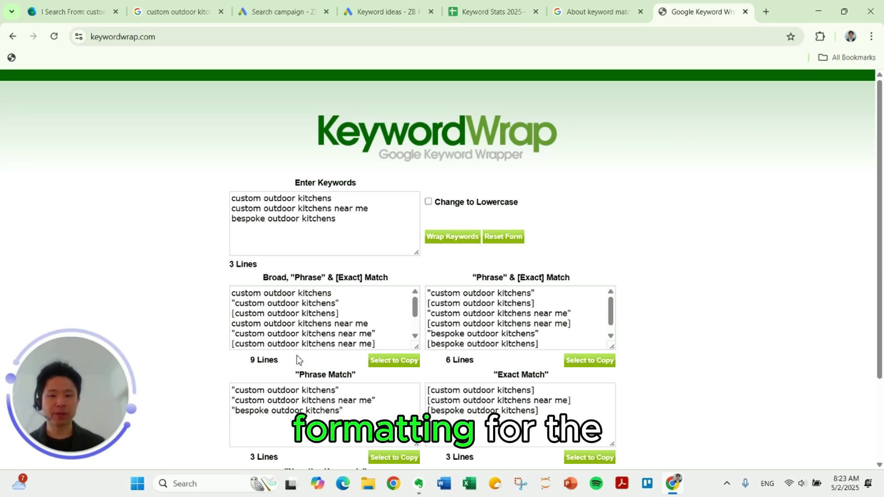
pyautogui.scroll(-2, 298, 360)
pyautogui.scroll(2, 524, 376)
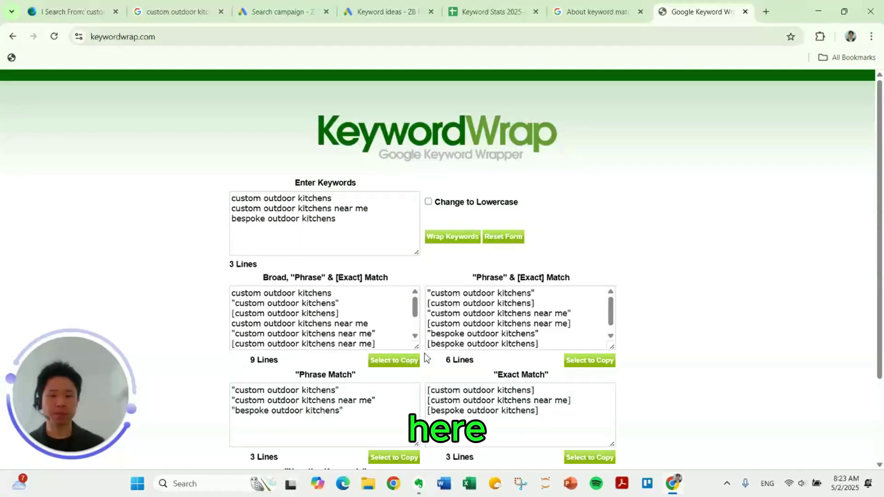
# - Copy the combined phrase and exact match list and paste it into the keyword entry box of the Google Ads campaign draft
pyautogui.scroll(-1, 442, 323)
pyautogui.tripleClick(483, 276)
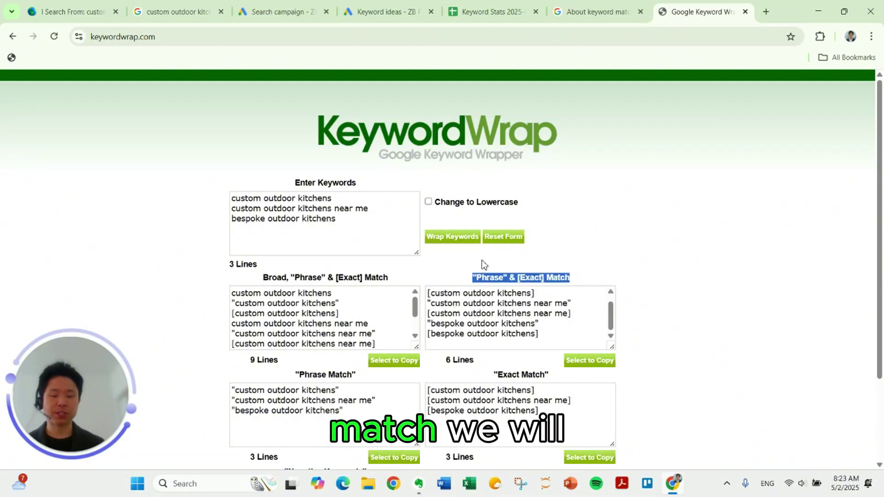
pyautogui.click(487, 302)
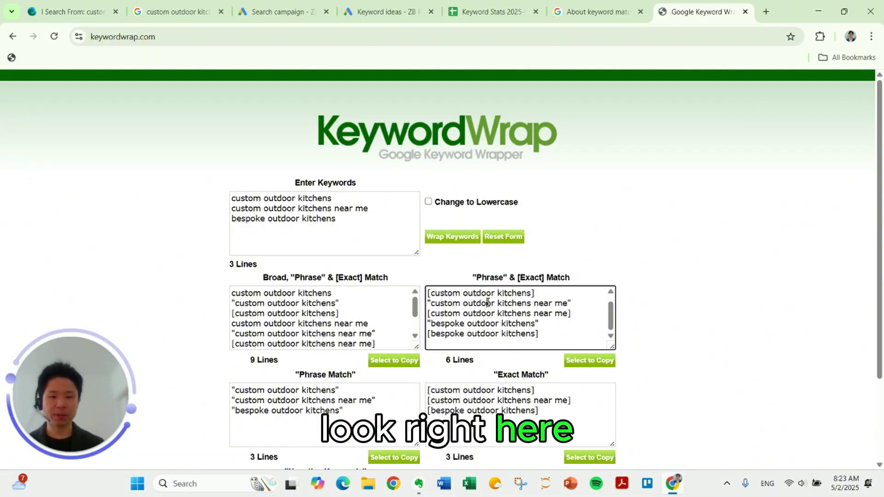
pyautogui.click(578, 360)
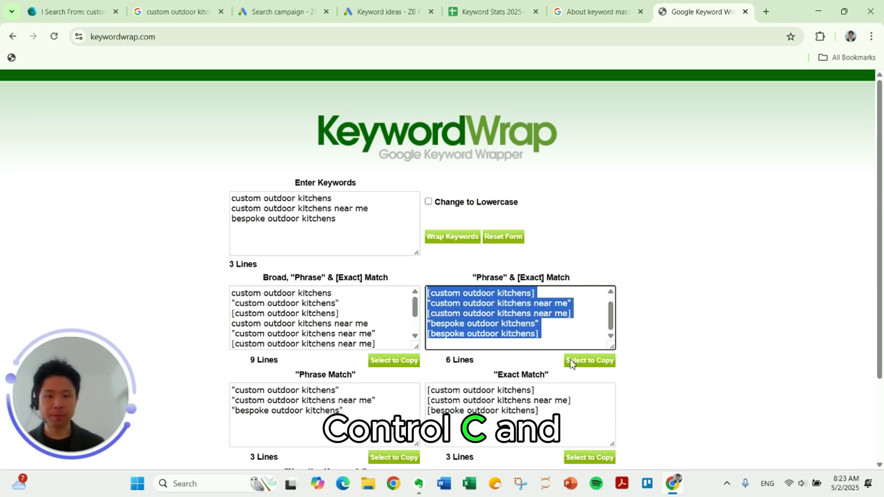
pyautogui.click(276, 14)
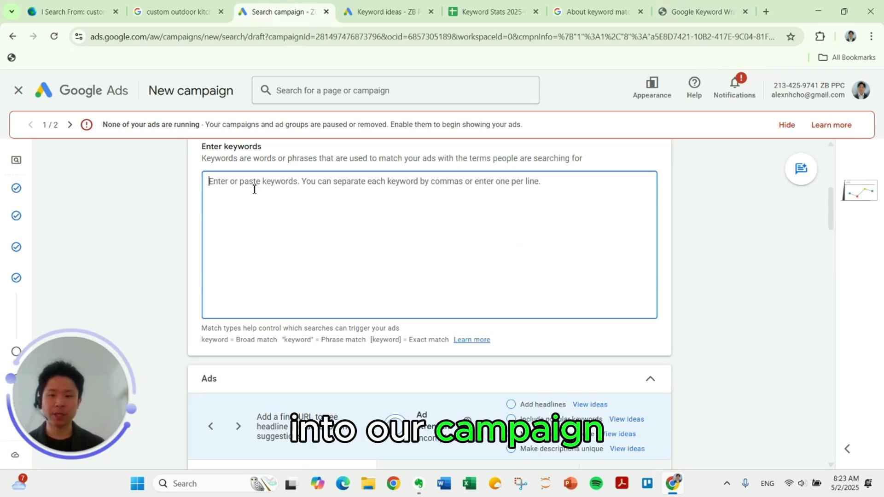
pyautogui.hotkey('ctrl', 'v')
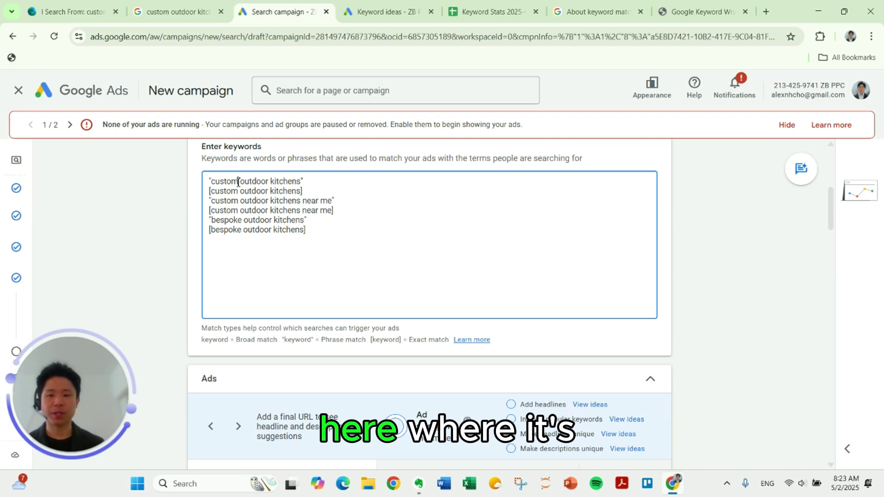
pyautogui.tripleClick(238, 181)
pyautogui.click(235, 296)
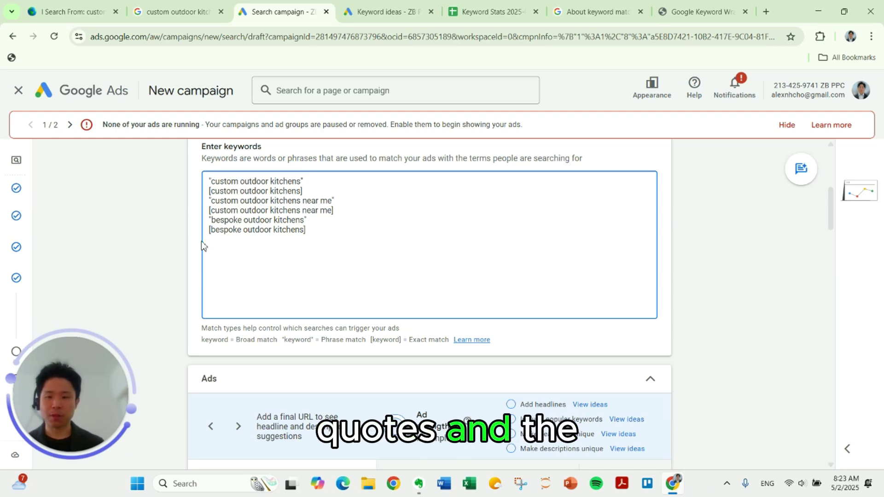
pyautogui.scroll(-2, 180, 241)
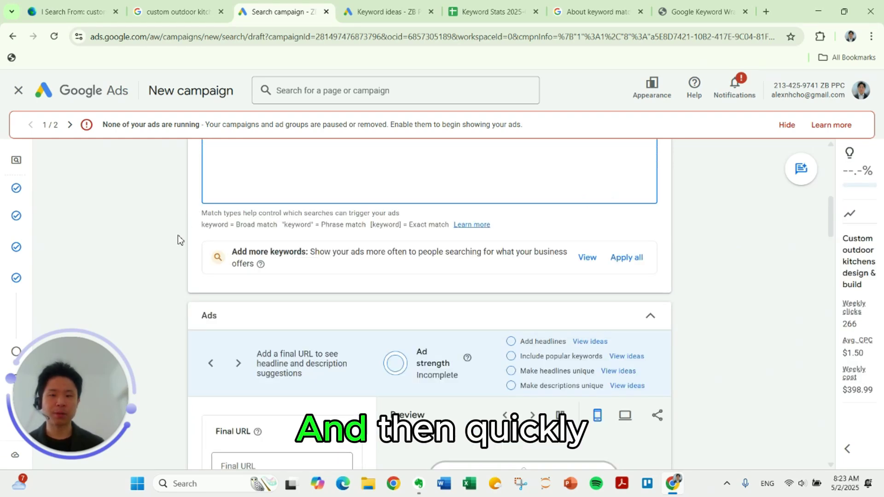
pyautogui.scroll(1, 178, 236)
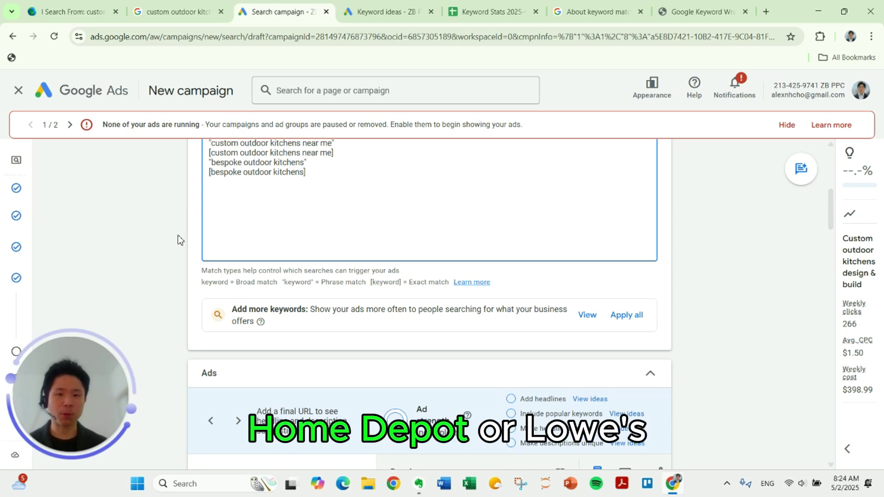
pyautogui.scroll(-5, 199, 241)
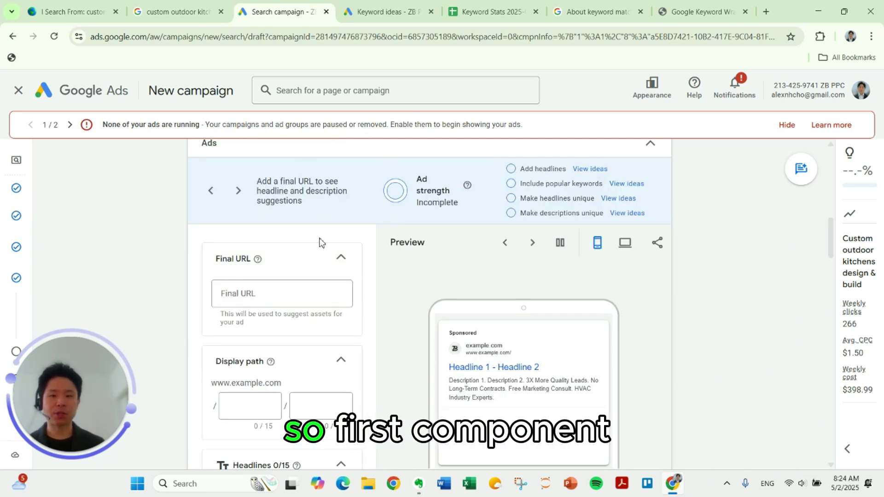
pyautogui.click(272, 291)
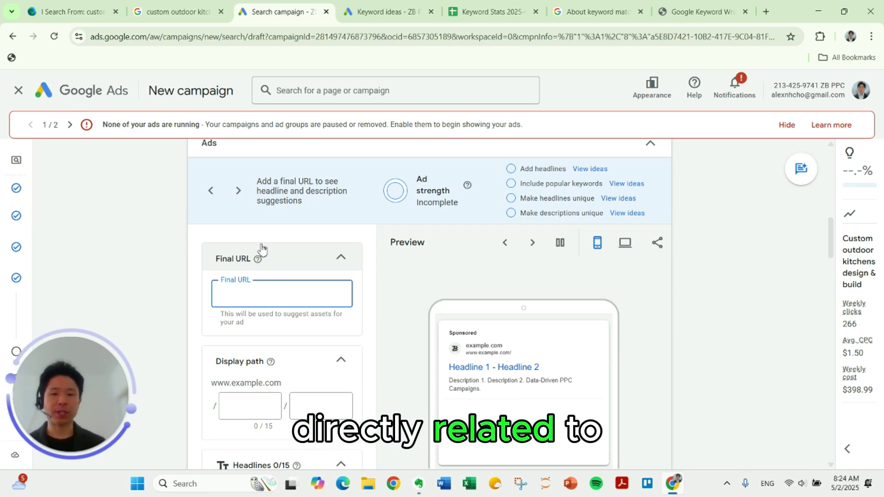
pyautogui.scroll(4, 285, 244)
pyautogui.scroll(4, 285, 245)
pyautogui.scroll(-8, 285, 246)
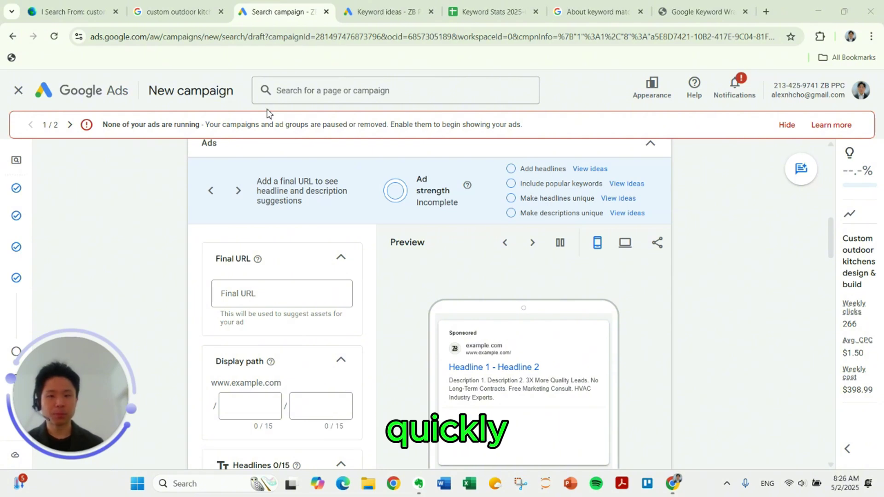
pyautogui.click(254, 291)
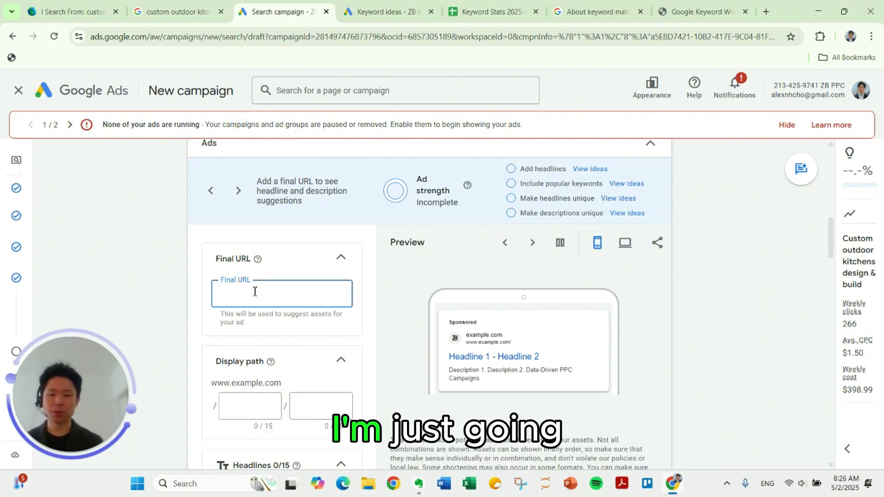
pyautogui.write('htpp')
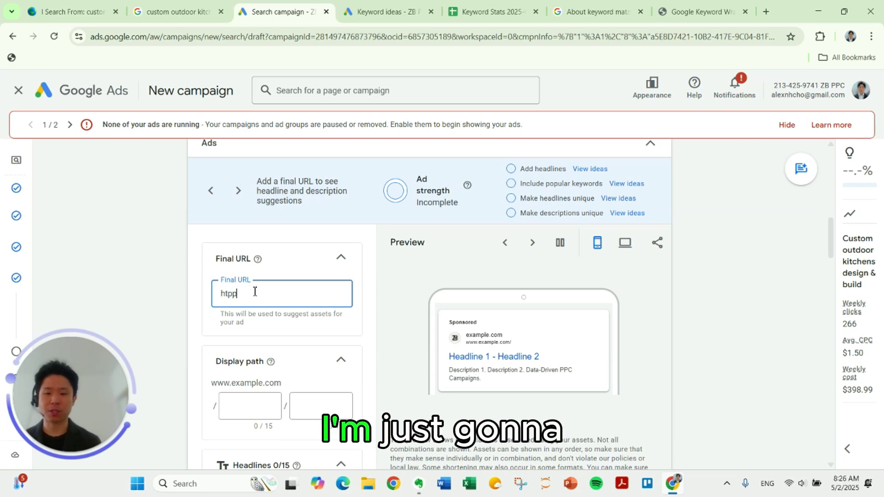
pyautogui.press('BackSpace')
pyautogui.press('BackSpace')
pyautogui.write('tps://www.zbppc.com')
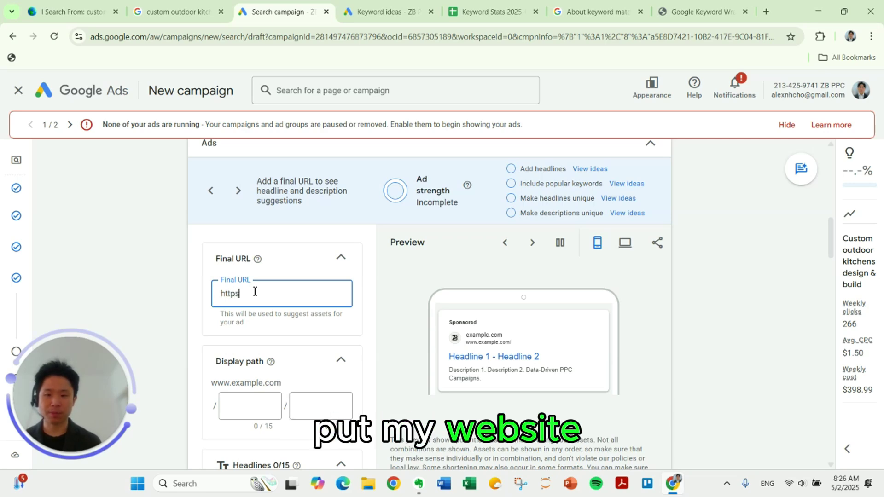
# - Set the ad's two display path fields to "custom-outdoor" and "kitchens"
pyautogui.scroll(-3, 290, 232)
pyautogui.click(257, 303)
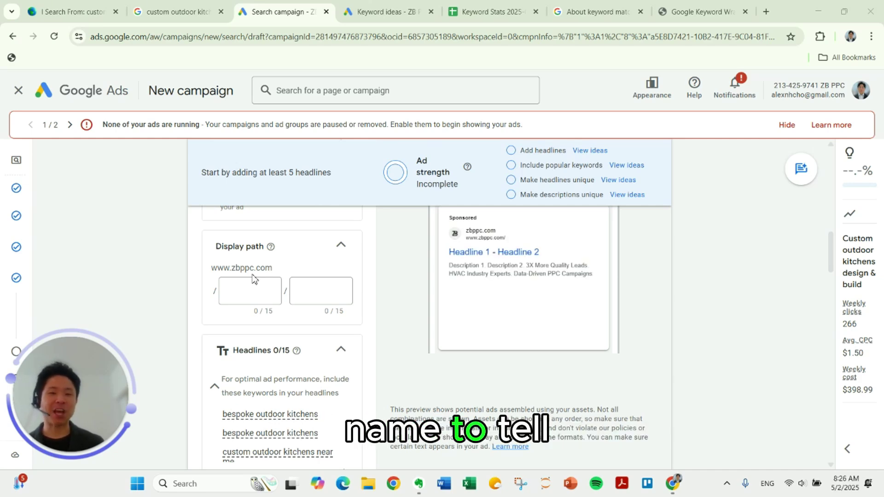
pyautogui.scroll(2, 252, 277)
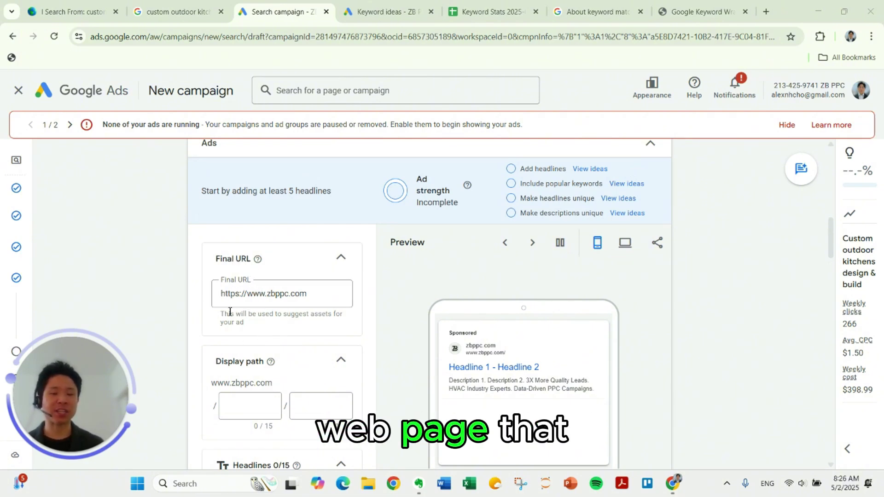
pyautogui.scroll(-1, 368, 333)
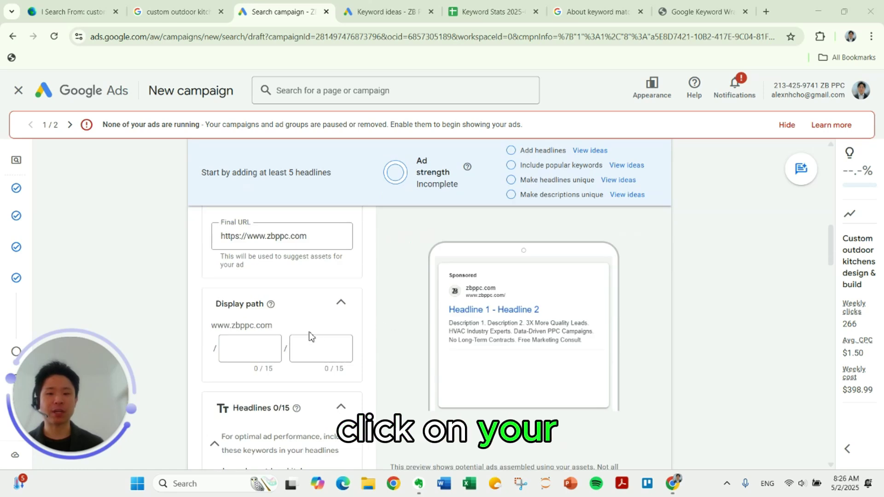
pyautogui.click(261, 347)
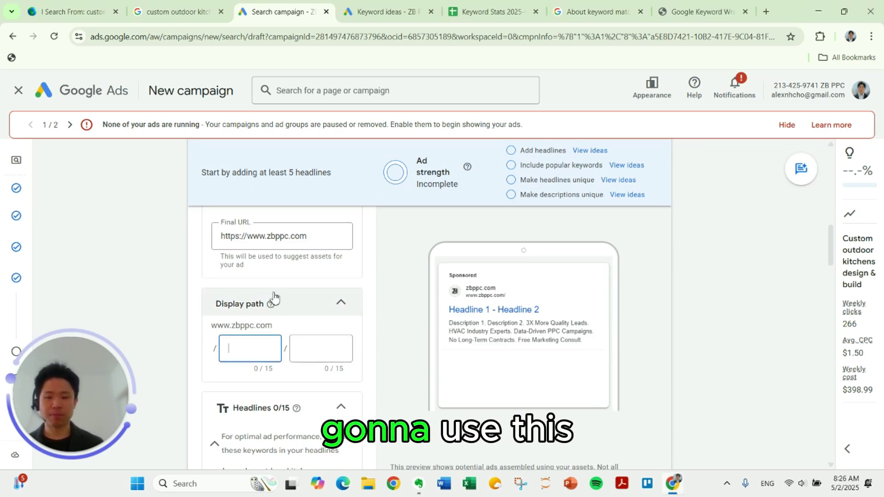
pyautogui.write('custom-door')
pyautogui.press('BackSpace')
pyautogui.press('BackSpace')
pyautogui.press('BackSpace')
pyautogui.write('utdoor')
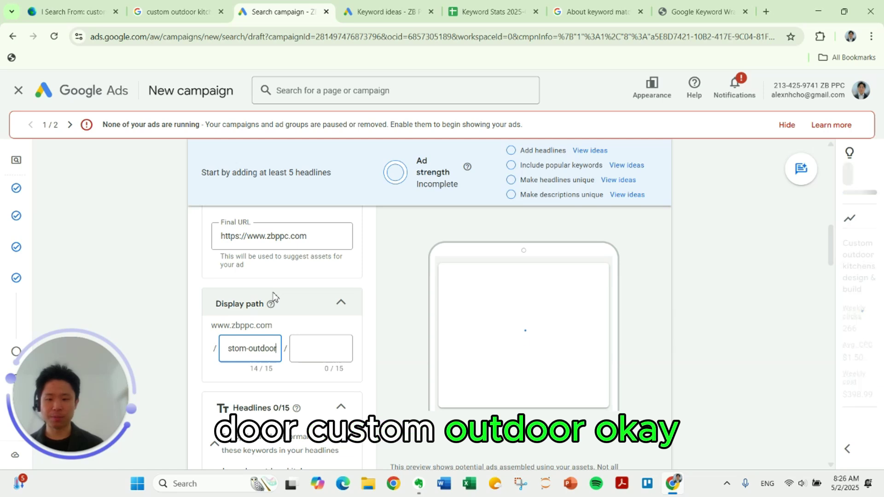
pyautogui.press('Tab')
pyautogui.write('k')
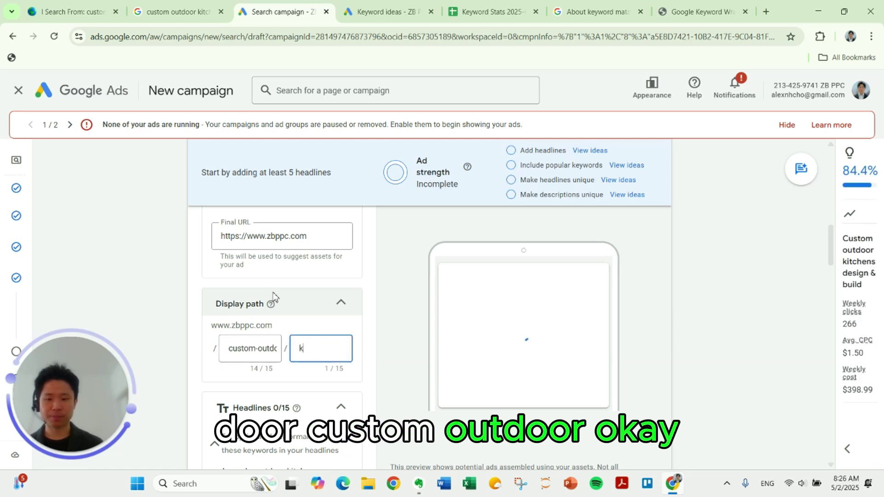
pyautogui.write('itchens')
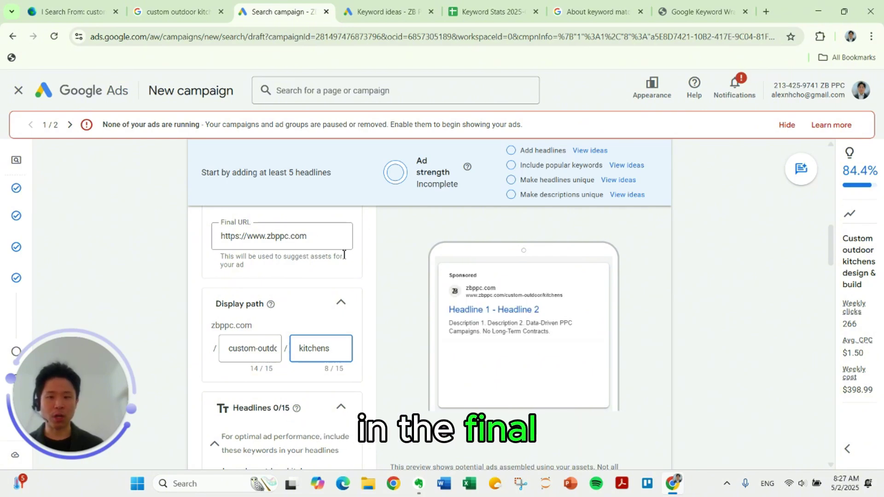
# - Fill in the ad's first two headlines with "Custom Outdoor Kitchens" and "Award-Winning Austin Designers"
pyautogui.scroll(-4, 345, 255)
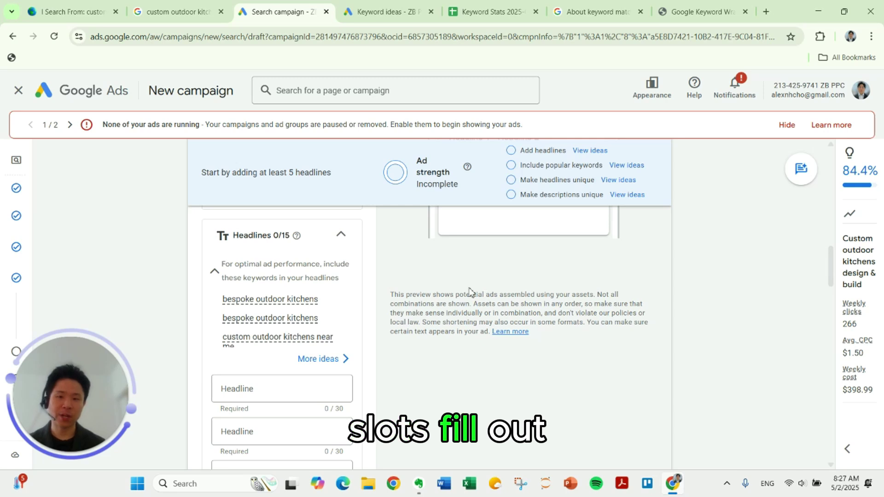
pyautogui.scroll(-1, 455, 302)
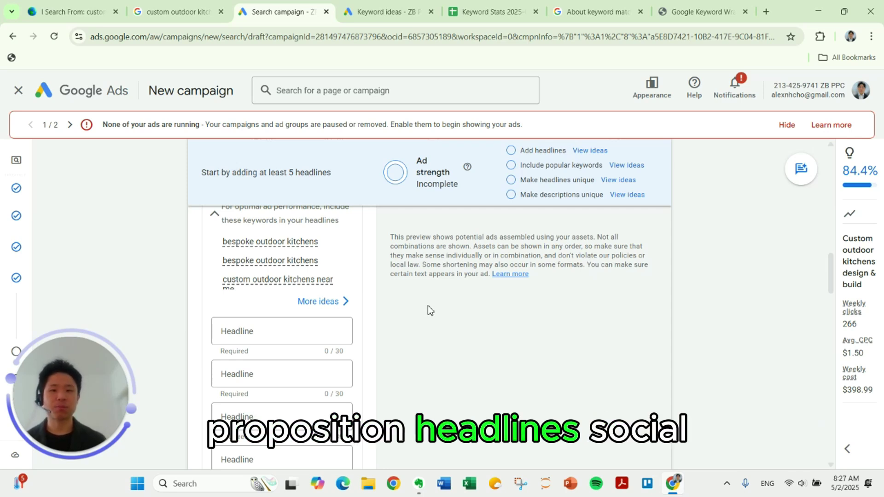
pyautogui.scroll(-1, 420, 283)
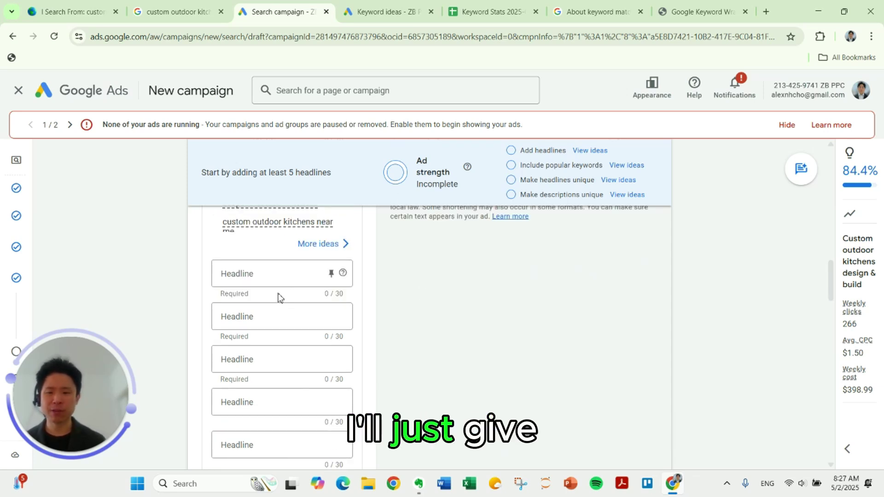
pyautogui.click(268, 276)
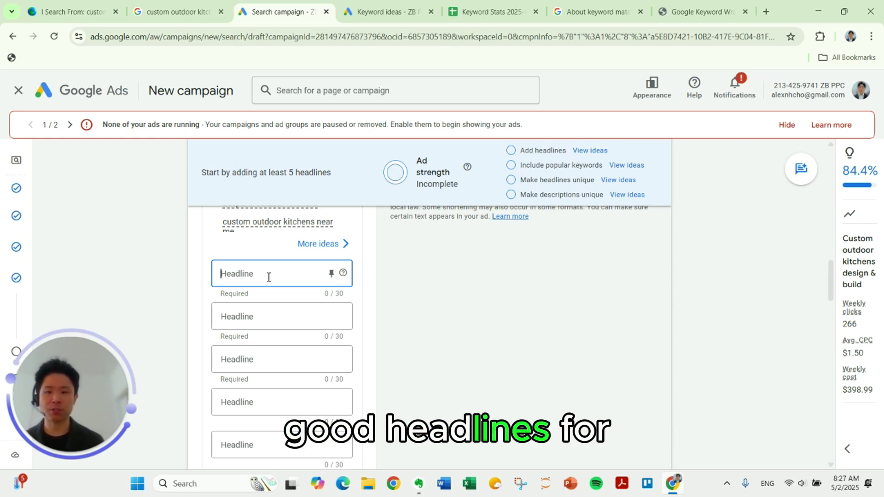
pyautogui.write('ustom Outdoor Kitchens')
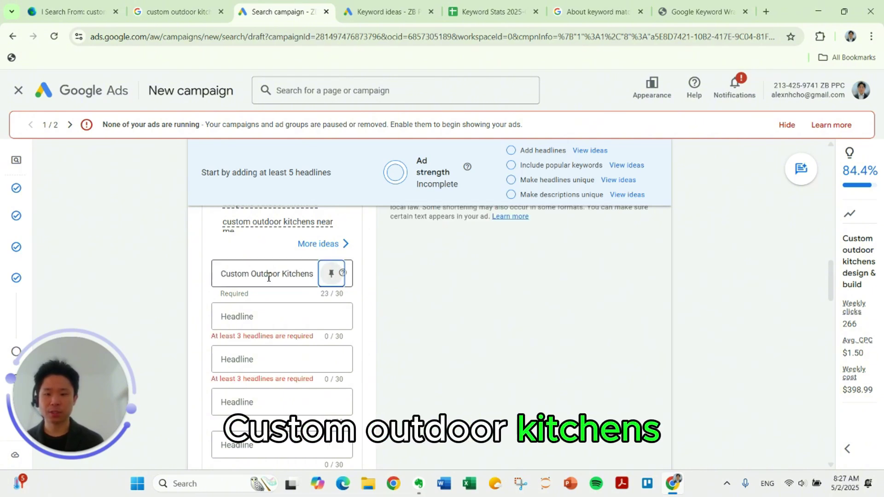
pyautogui.press('Tab')
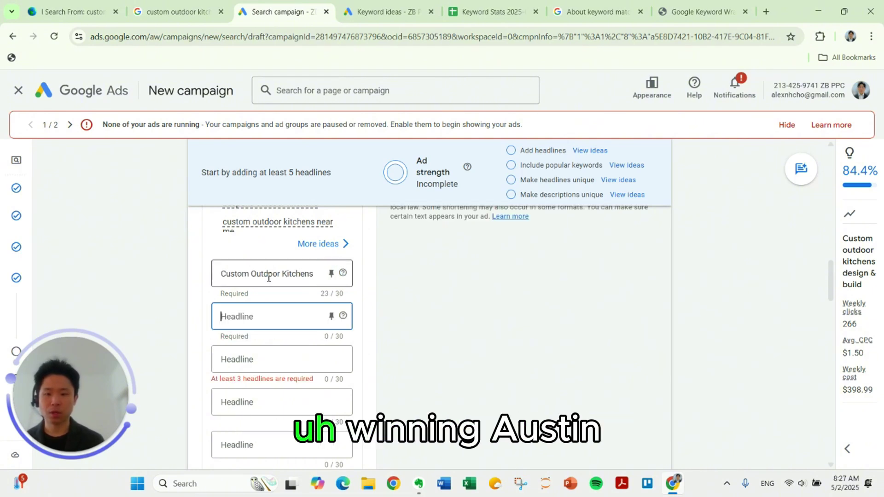
pyautogui.write('Award-Winning Austin Desi')
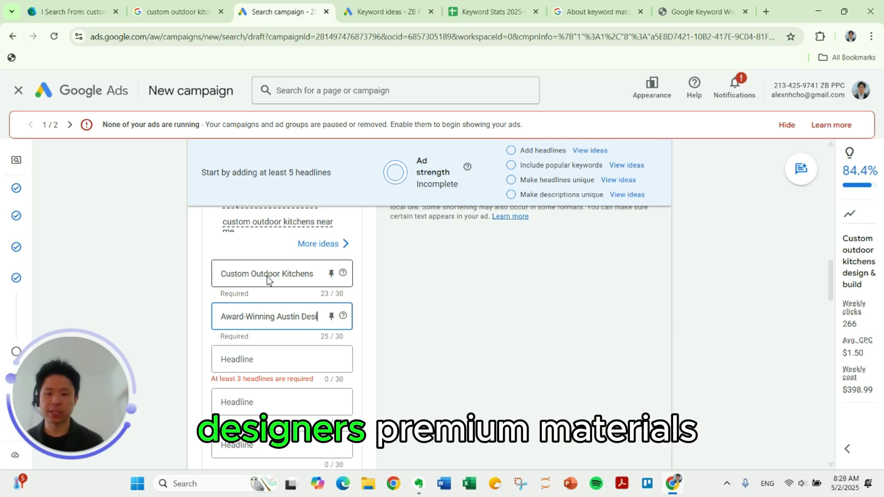
# - Fill in the third and fourth headlines with "Premium Materials & Finishes" and "Get a Custom Build Quote"
pyautogui.press('Tab')
pyautogui.press('Tab')
pyautogui.write('Premium Ma')
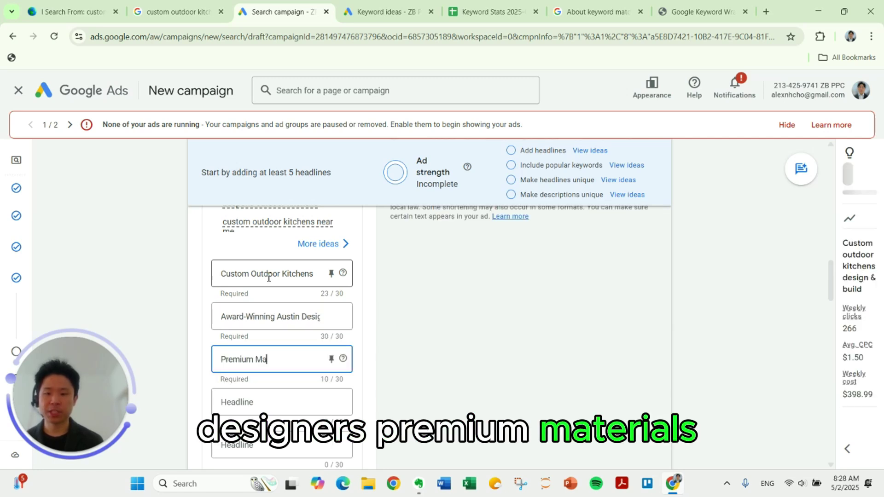
pyautogui.write('terials & Fin')
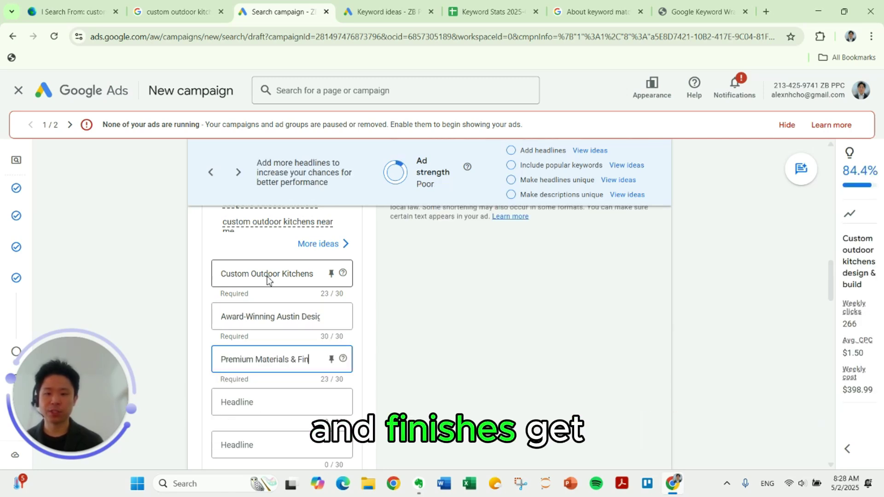
pyautogui.write('ishes')
pyautogui.press('Tab')
pyautogui.press('Tab')
pyautogui.write('Get a cust')
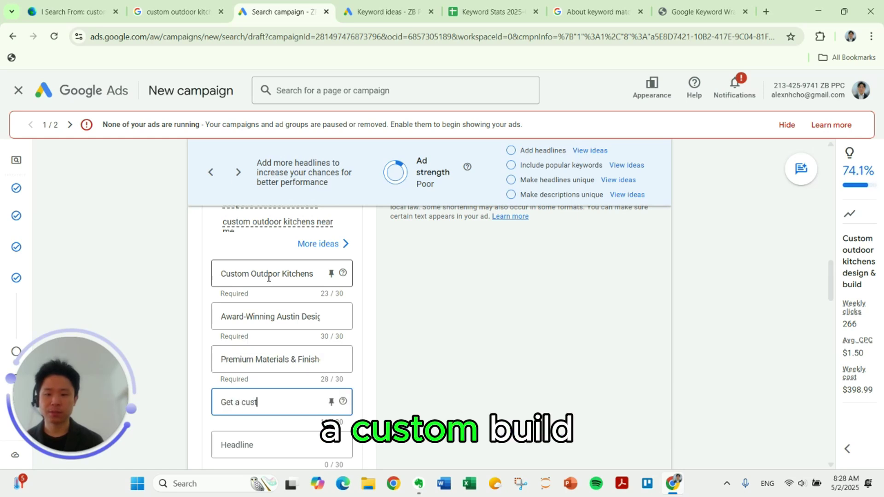
pyautogui.write('Custom Build Quote')
# - Enter the first description: "Design & build custom outdoor kitchens in Austin. Get your free design consult today."
pyautogui.scroll(-5, 285, 308)
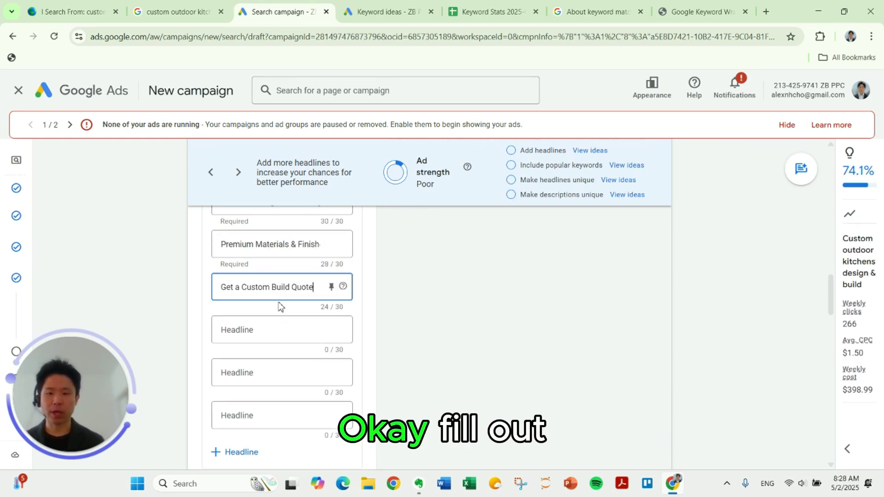
pyautogui.scroll(-3, 296, 314)
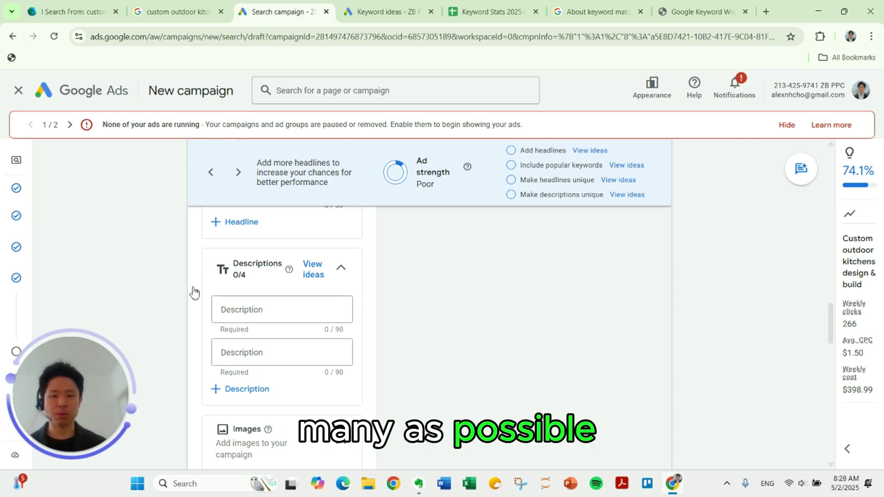
pyautogui.click(225, 309)
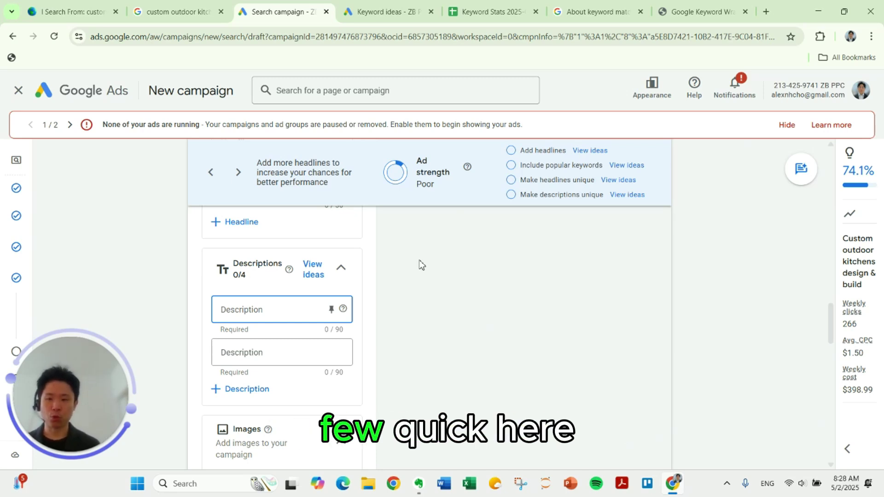
pyautogui.write('Design & build cust')
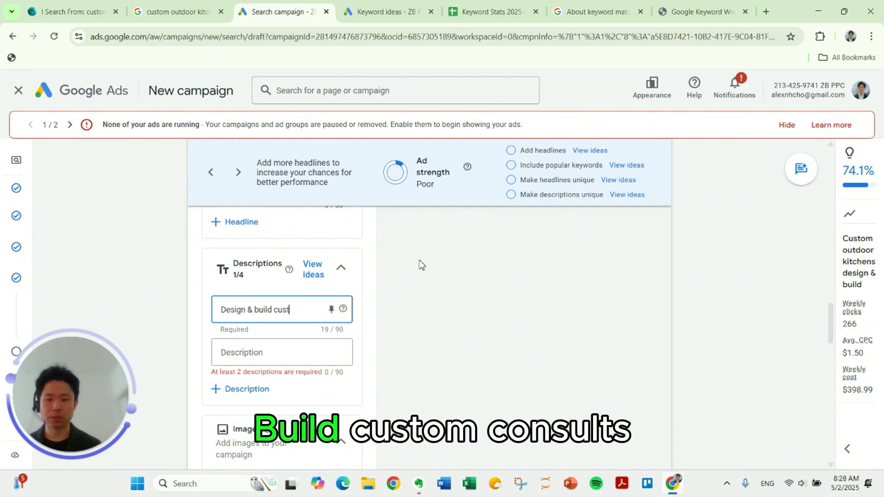
pyautogui.write('om outdoor kitchens in Austin. Get your free design consult today.')
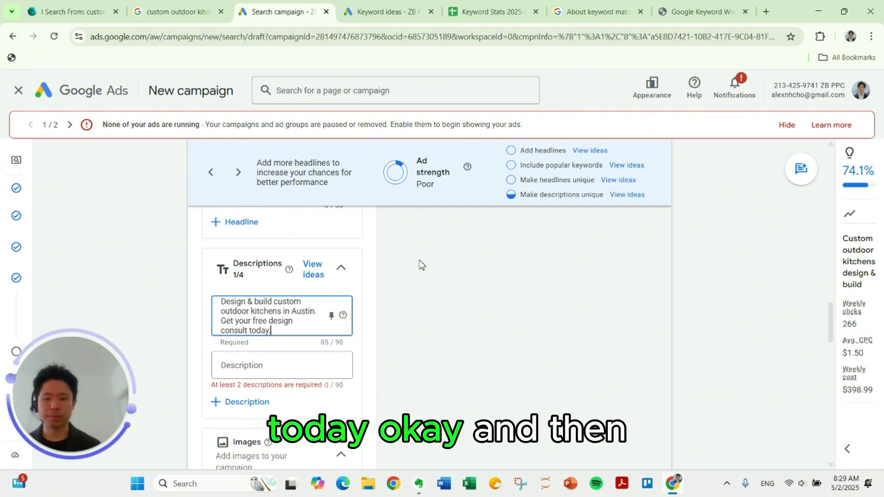
# - Enter the second description: "Experience true outdoor living with a high-end, custom kitchen. Contact us to get started."
pyautogui.scroll(-1, 359, 294)
pyautogui.click(306, 311)
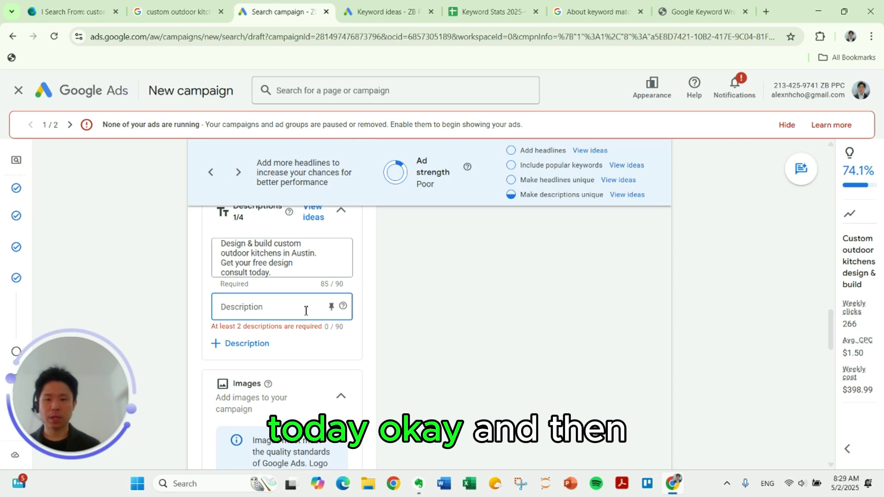
pyautogui.write('Experience')
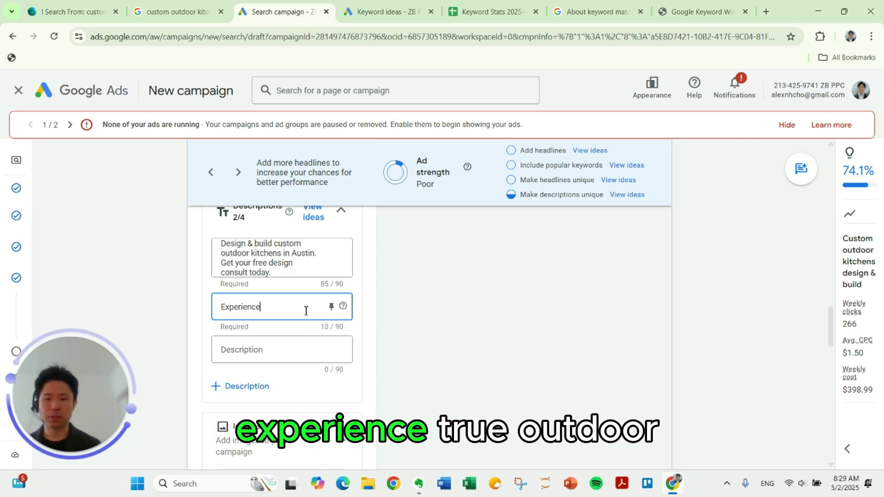
pyautogui.write(' true outdoor')
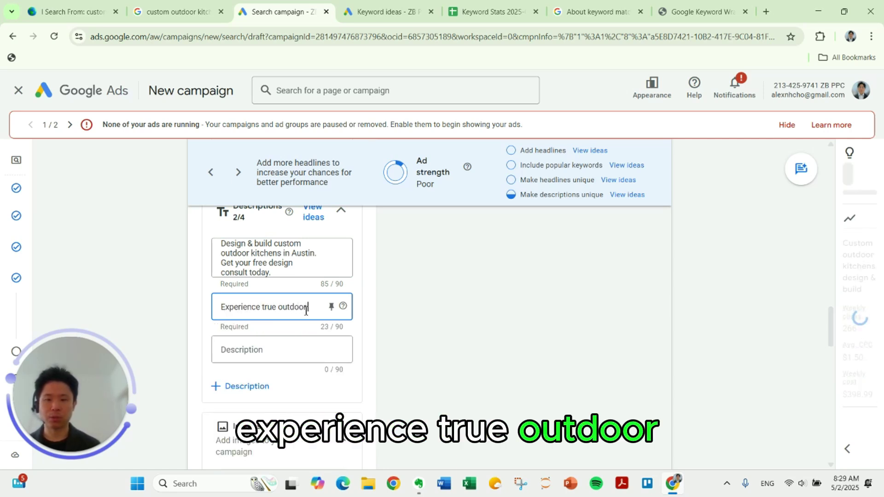
pyautogui.write(' living with a high-end')
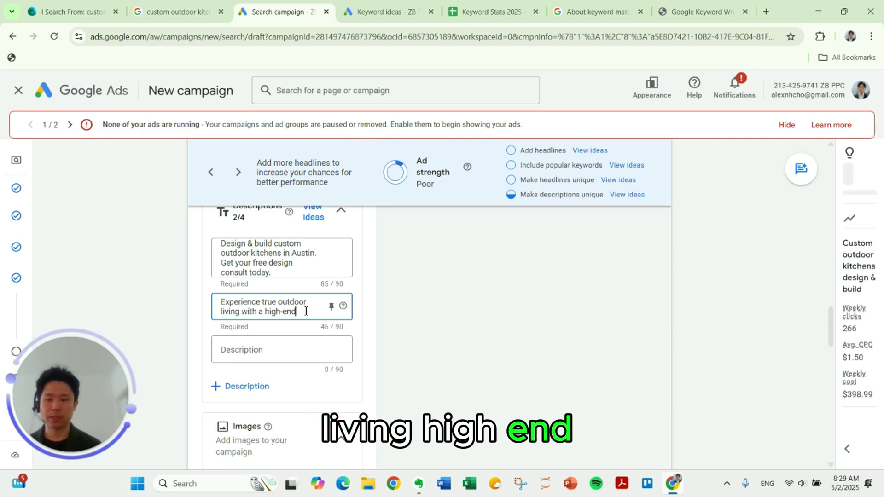
pyautogui.write(', custom kit')
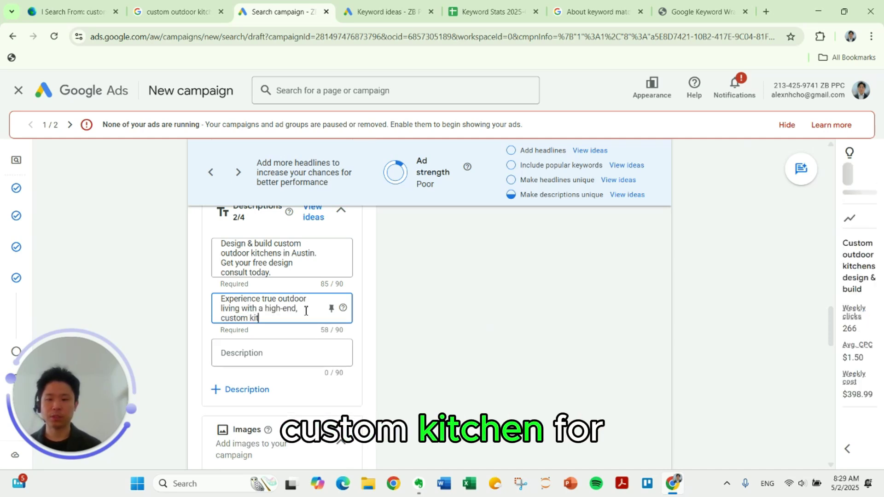
pyautogui.write('chen. Get your free')
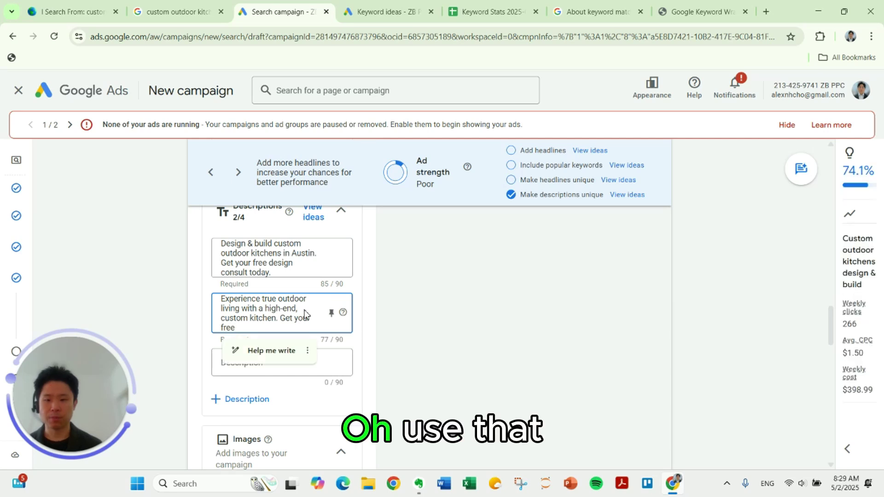
pyautogui.hotkey('ctrl', 'shift', 'Left')
pyautogui.hotkey('ctrl', 'shift', 'Left')
pyautogui.hotkey('ctrl', 'shift', 'Left')
pyautogui.write('Contact us t')
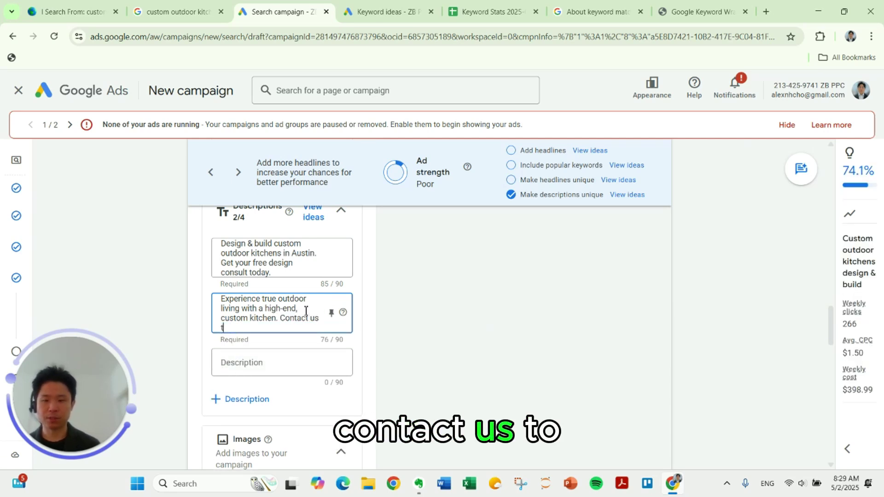
pyautogui.write('o get started.')
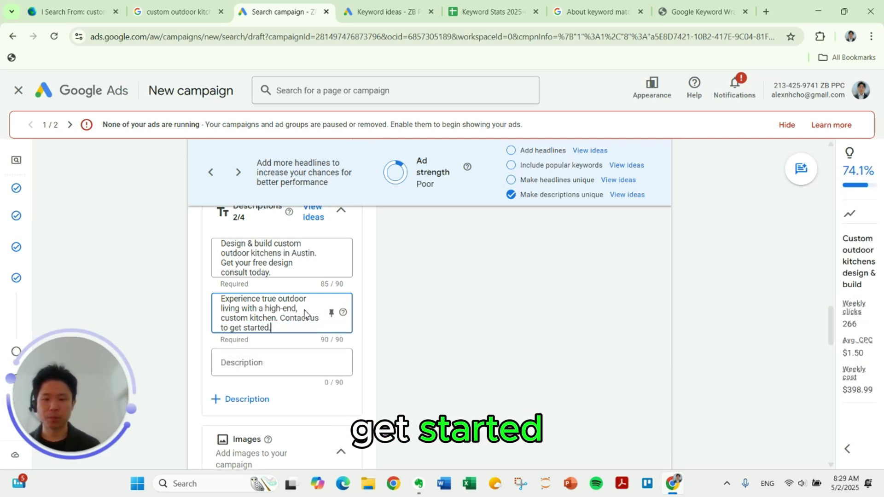
# - Start creating the ad's sitelinks and set the text of the first one to "Portfolio"
pyautogui.scroll(-4, 304, 313)
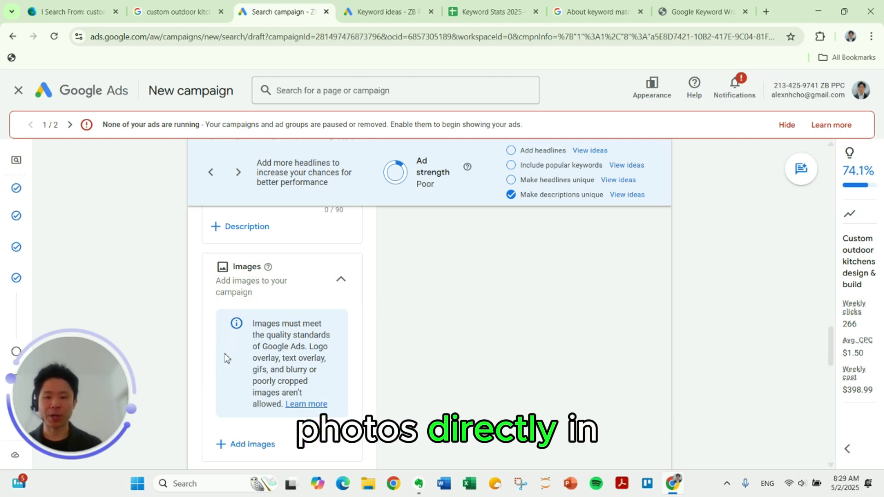
pyautogui.scroll(-5, 415, 331)
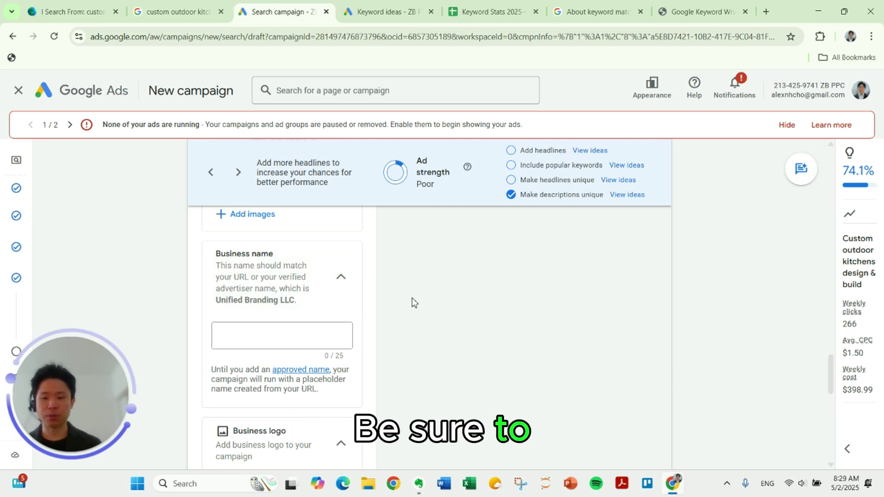
pyautogui.scroll(-2, 407, 301)
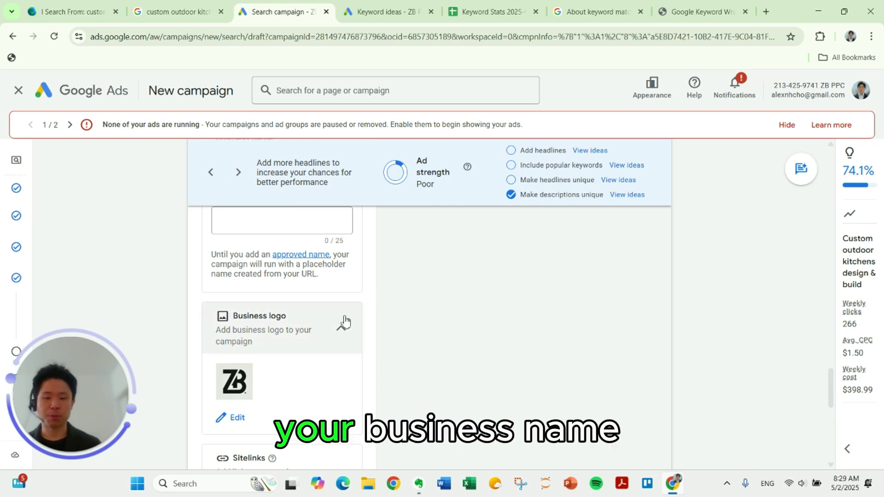
pyautogui.scroll(-1, 345, 367)
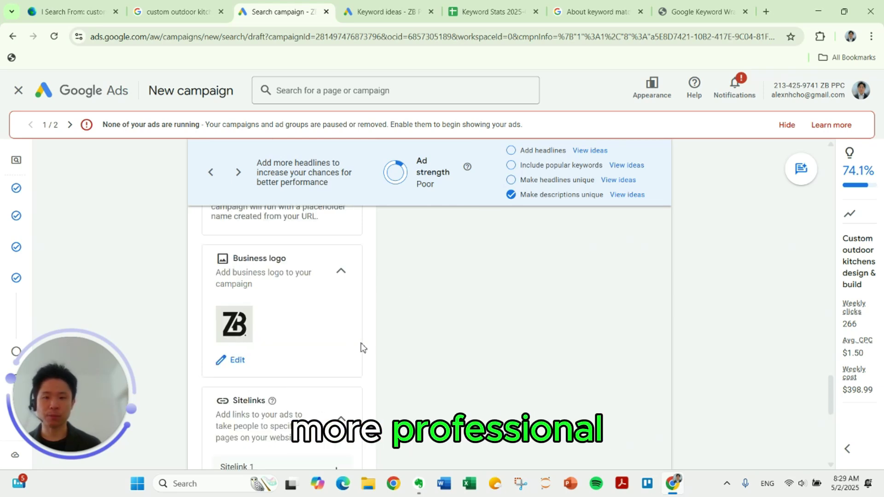
pyautogui.scroll(-2, 364, 345)
pyautogui.scroll(-1, 339, 296)
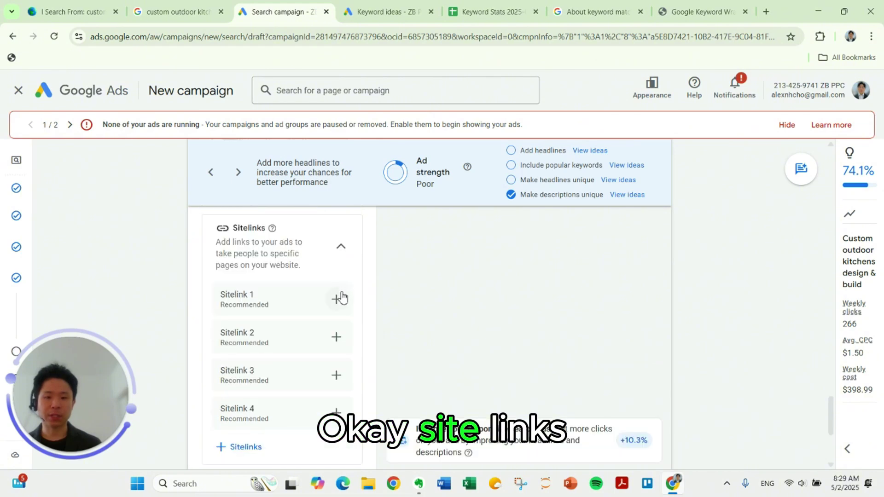
pyautogui.click(337, 300)
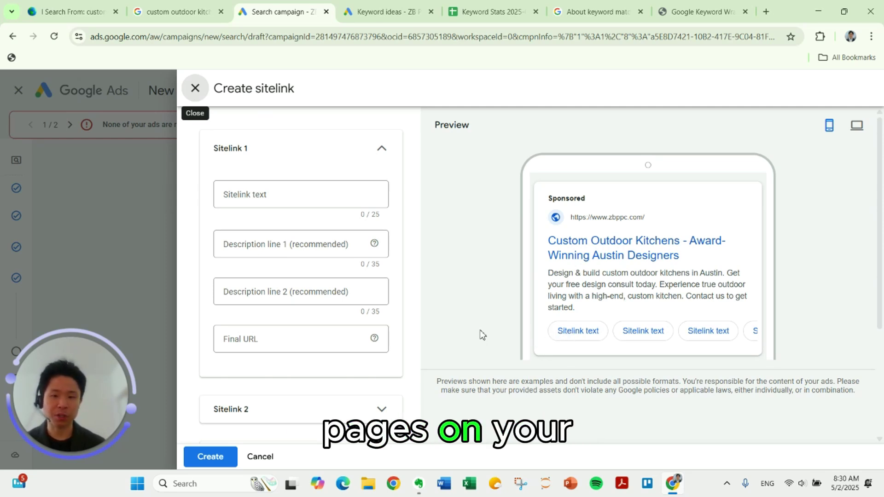
pyautogui.click(300, 203)
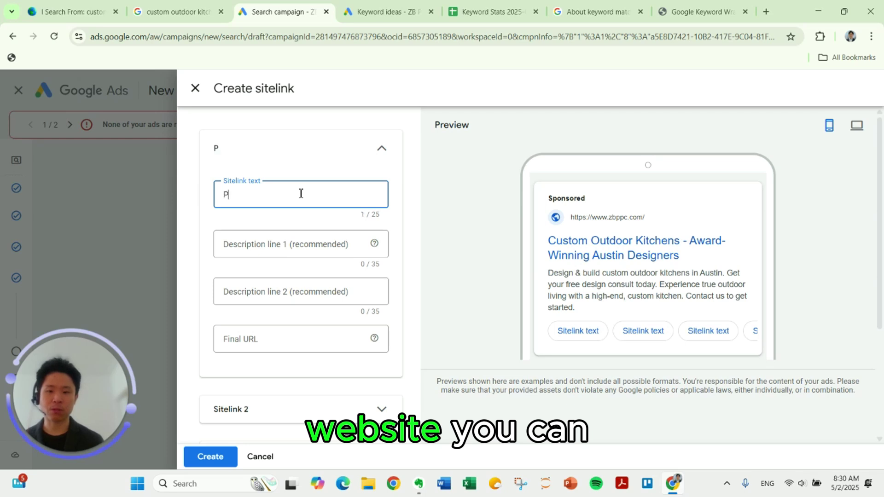
pyautogui.write('ortfolio')
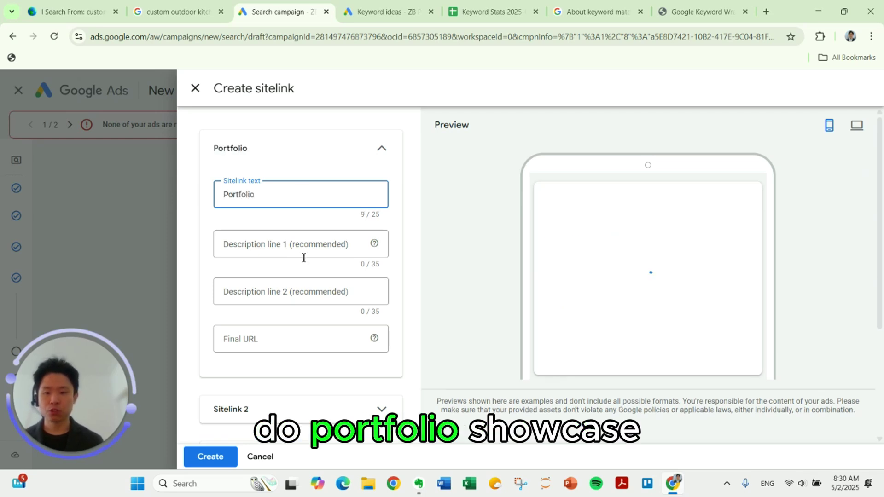
pyautogui.click(319, 342)
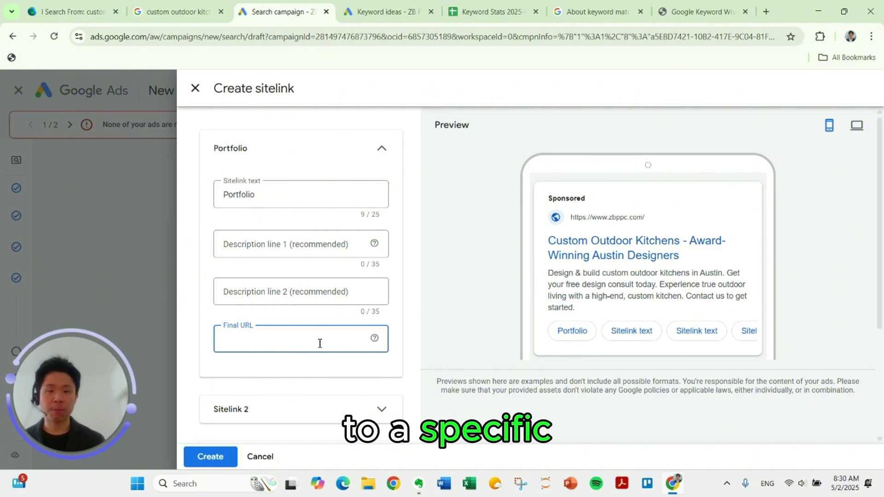
# - Expand the second sitelink and set its text to "Patios"
pyautogui.click(279, 409)
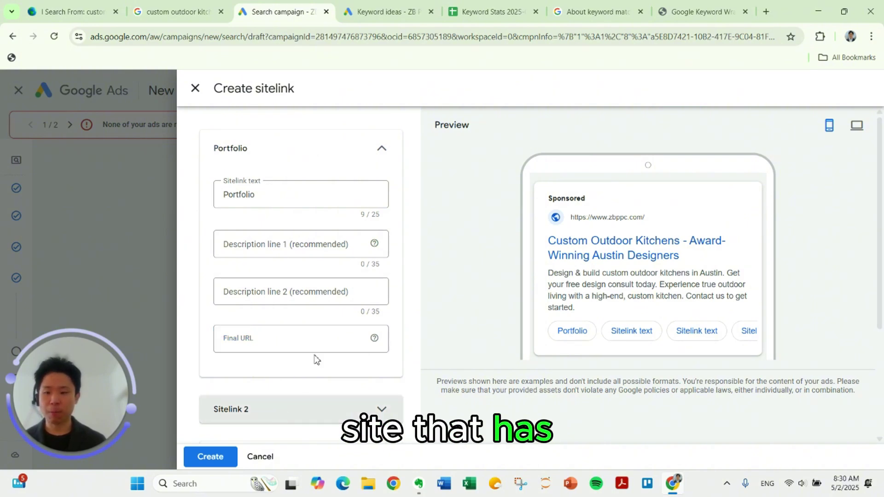
pyautogui.click(305, 345)
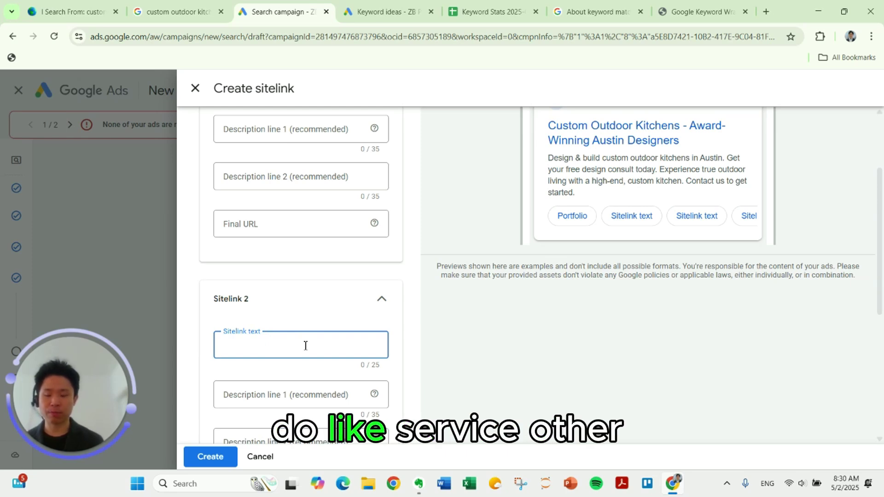
pyautogui.write('Patios')
pyautogui.scroll(-2, 298, 333)
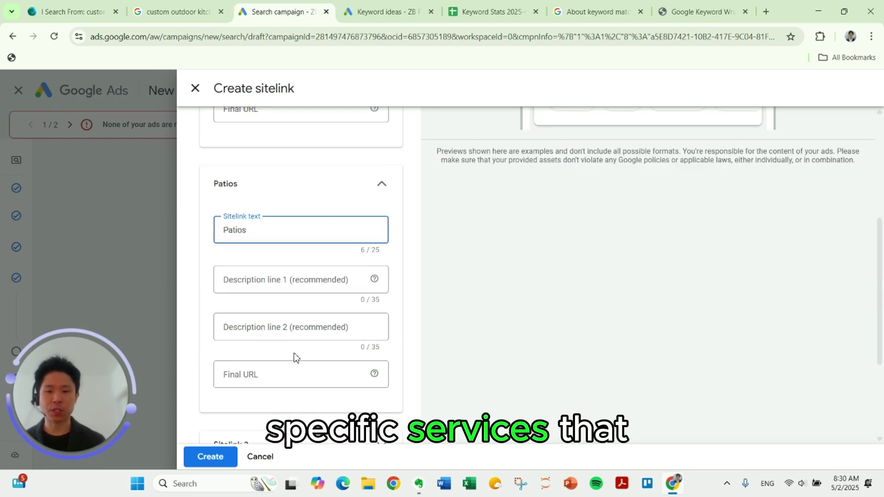
# - Expand the third sitelink and set its text to "About"
pyautogui.scroll(-3, 280, 373)
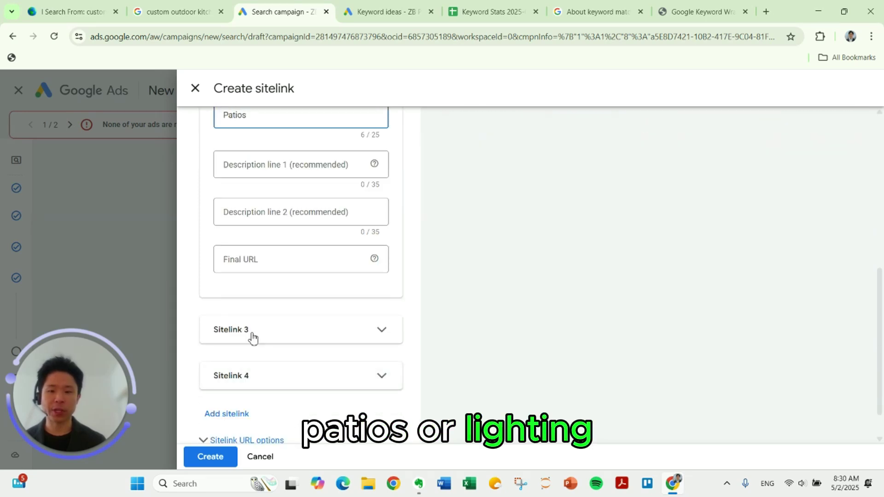
pyautogui.click(254, 329)
pyautogui.scroll(-1, 262, 317)
pyautogui.click(266, 319)
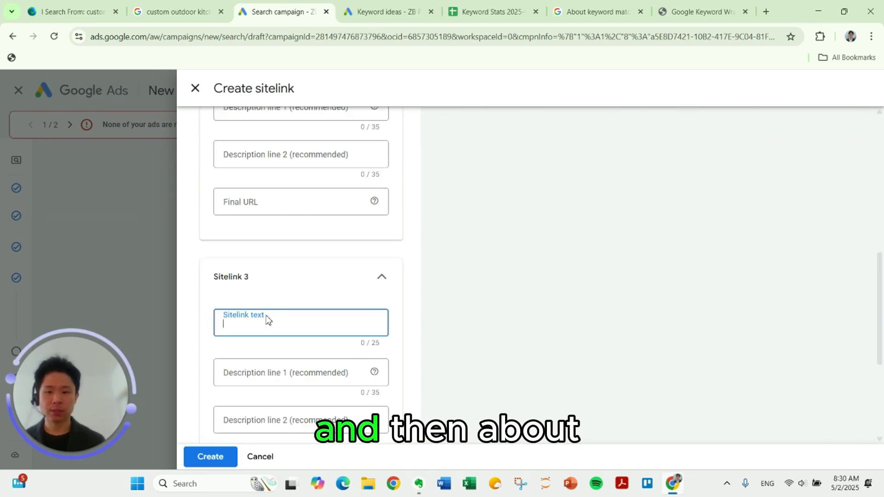
pyautogui.scroll(-1, 278, 283)
pyautogui.write('About')
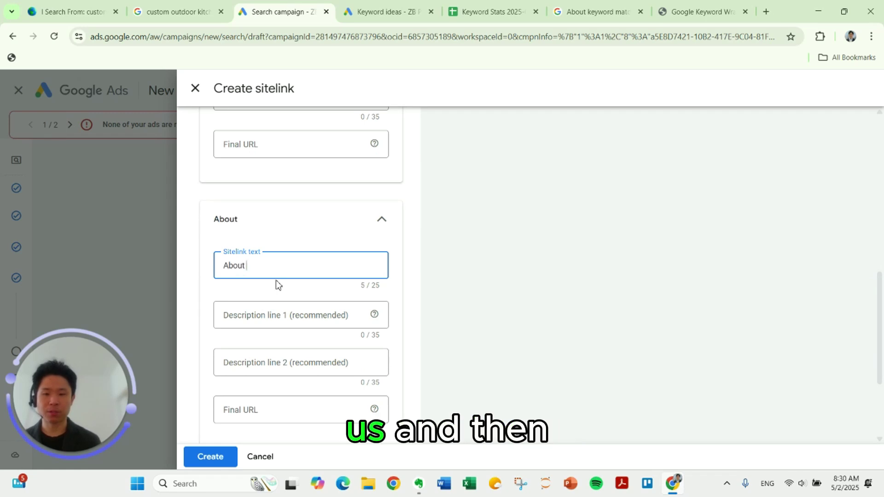
# - Expand the fourth sitelink and set its text to "Contact Us"
pyautogui.scroll(-4, 275, 279)
pyautogui.click(245, 328)
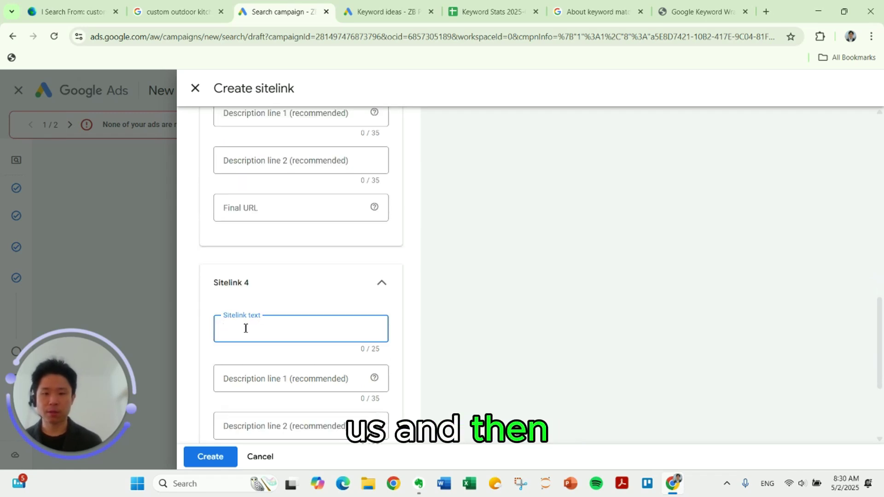
pyautogui.write('Contact Us')
pyautogui.scroll(-3, 270, 312)
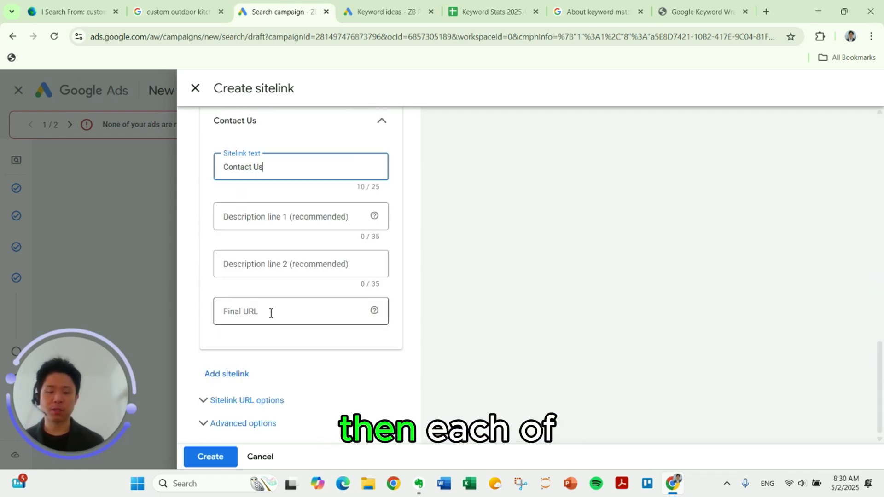
# - Check the "Contact Us" sitelink's fields, including its final URL, and discard the sitelinks without creating them
pyautogui.scroll(3, 270, 311)
pyautogui.scroll(-3, 270, 308)
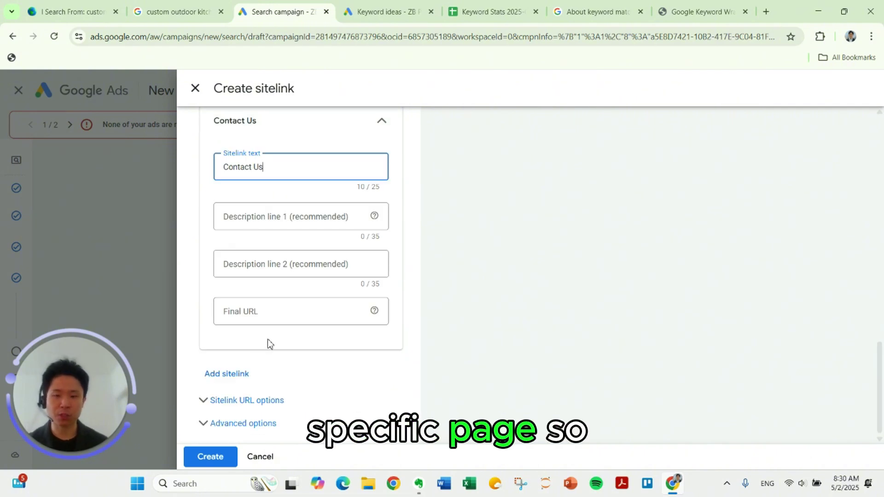
pyautogui.scroll(1, 255, 301)
pyautogui.tripleClick(257, 234)
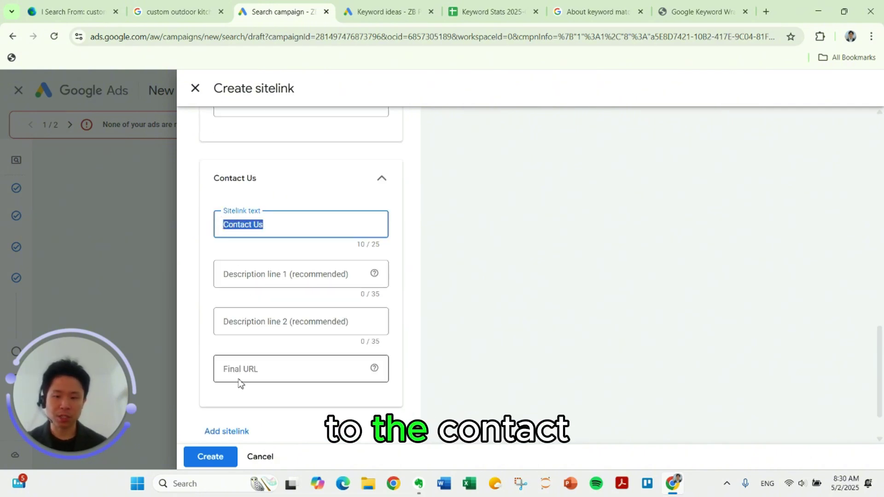
pyautogui.scroll(-1, 239, 379)
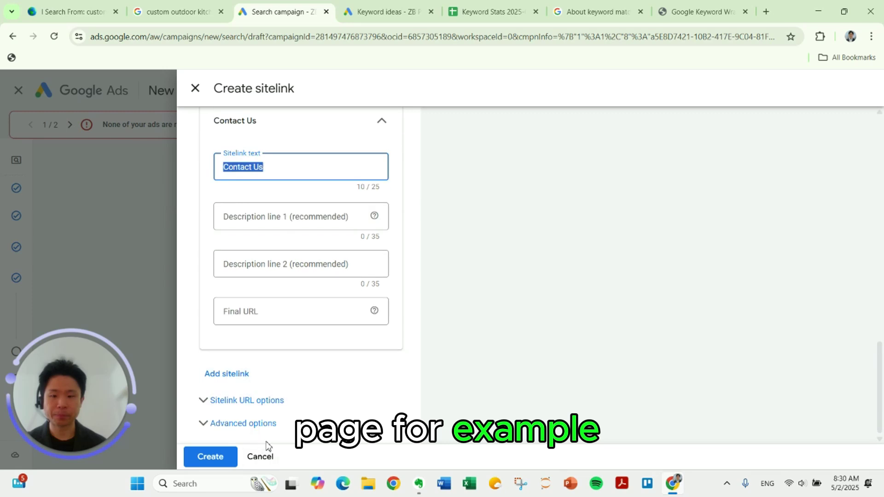
pyautogui.click(260, 461)
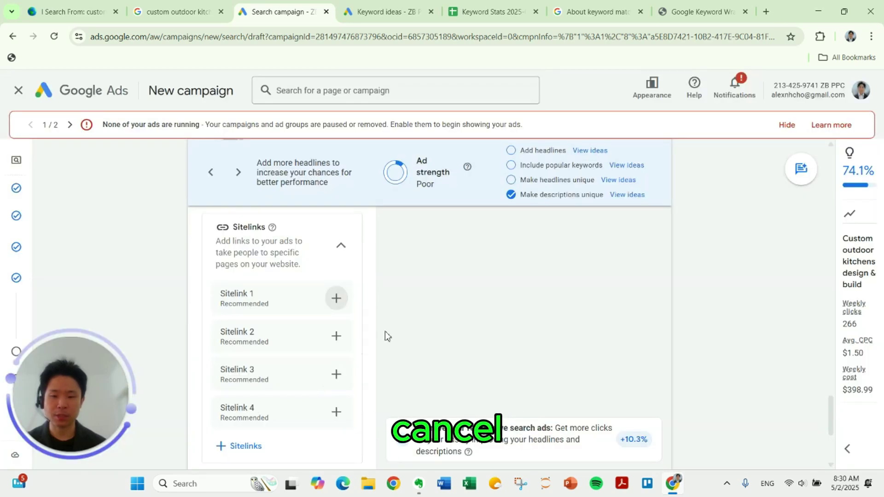
# - Expand the ad's additional asset types below the sitelinks to reach the callouts
pyautogui.scroll(3, 426, 338)
pyautogui.scroll(-3, 421, 335)
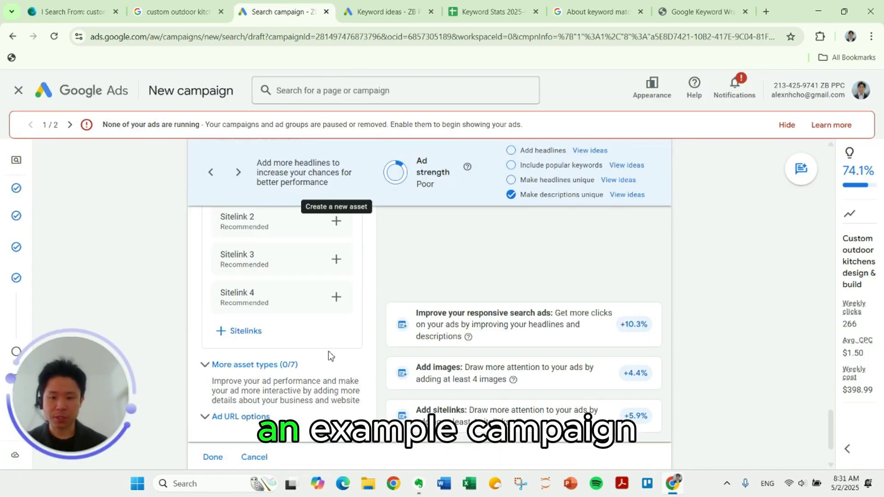
pyautogui.click(309, 365)
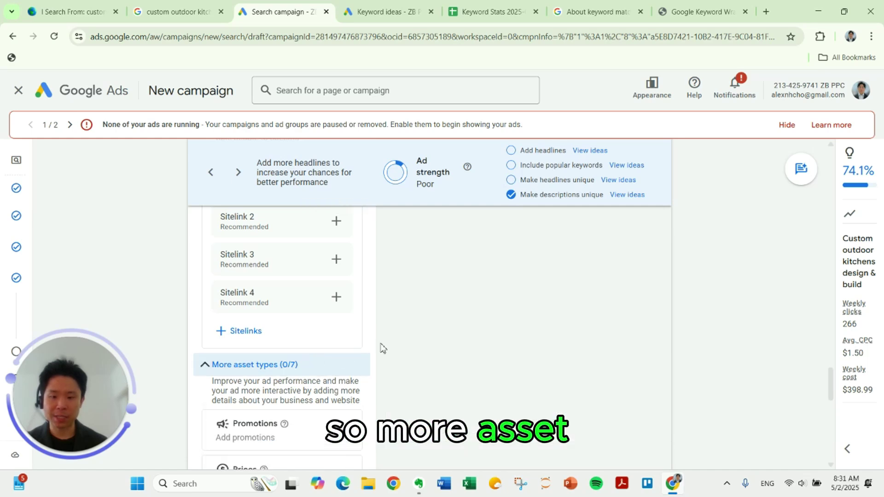
pyautogui.scroll(-3, 402, 339)
pyautogui.scroll(-2, 400, 337)
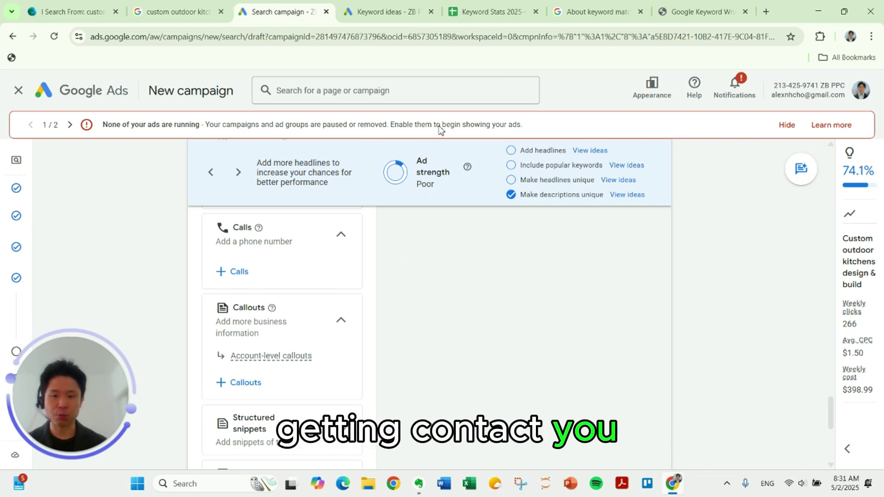
# - Start adding callouts to the campaign and select the existing "Free quote" callout
pyautogui.scroll(-1, 260, 330)
pyautogui.click(246, 325)
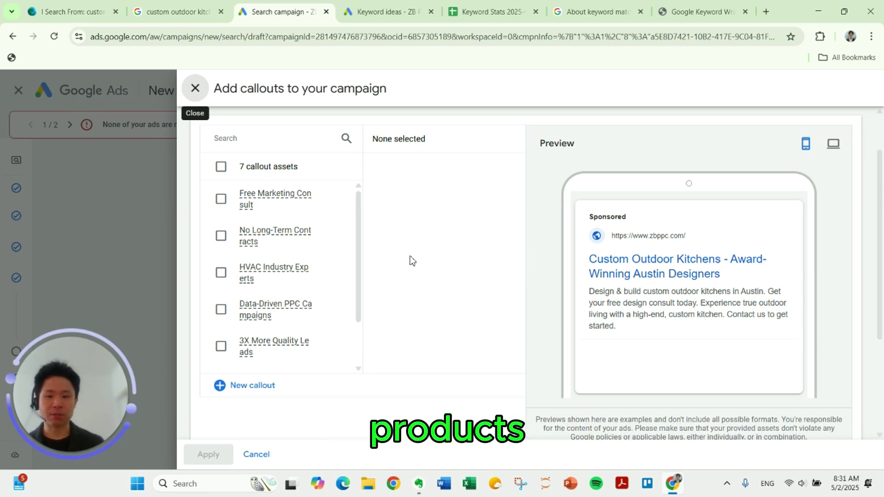
pyautogui.scroll(-1, 412, 261)
pyautogui.scroll(-1, 291, 269)
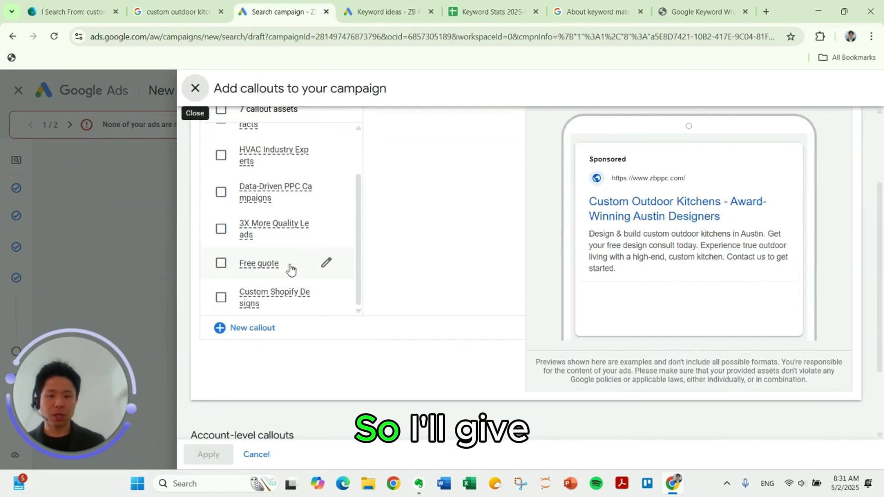
pyautogui.click(220, 263)
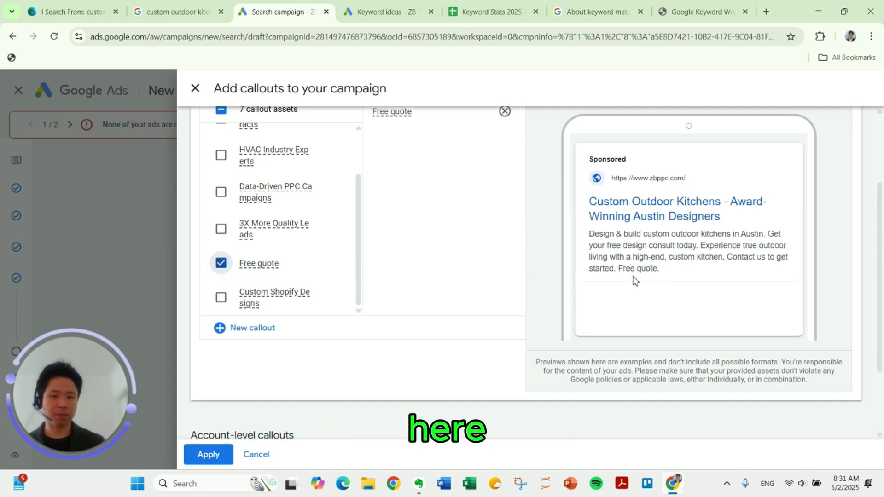
# - Start creating new callouts and set the first callout text to "Licensed & Insured"
pyautogui.scroll(-4, 374, 293)
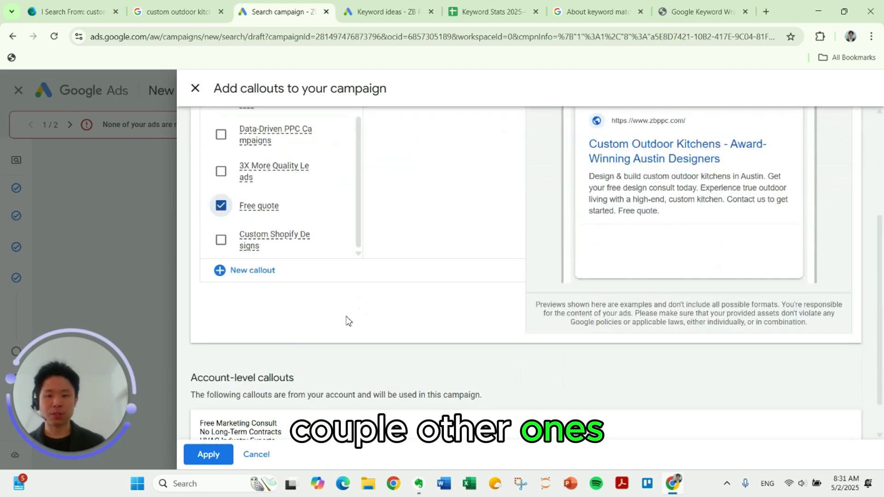
pyautogui.click(265, 282)
pyautogui.scroll(3, 270, 240)
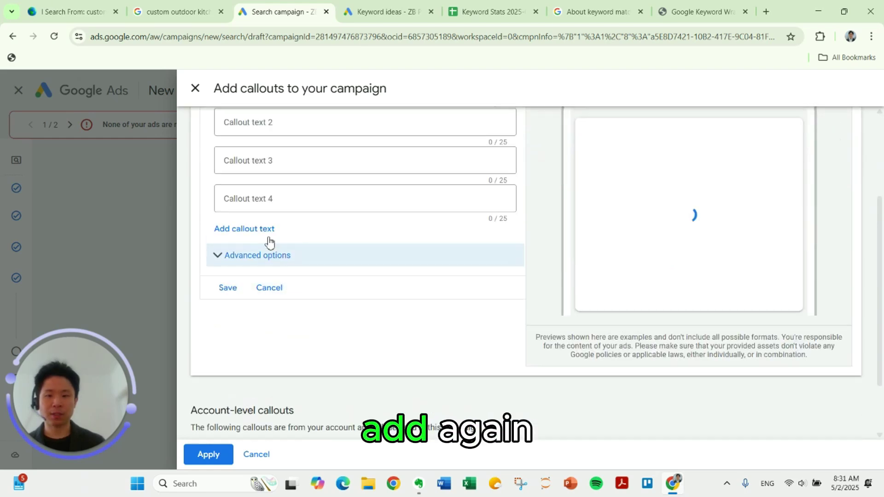
pyautogui.click(257, 221)
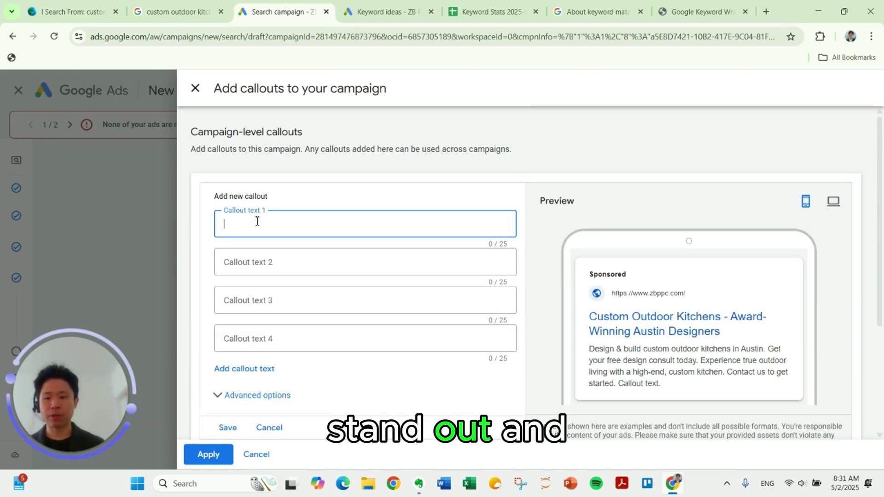
pyautogui.write('Lic')
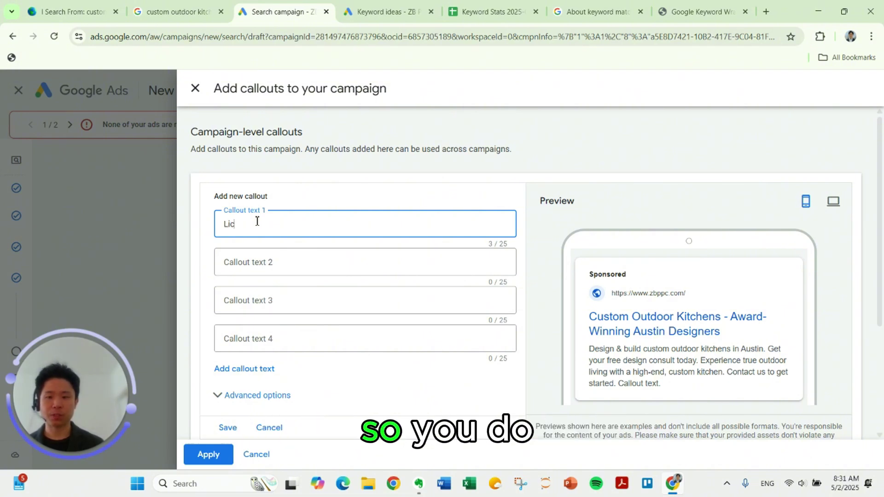
pyautogui.write('ensed & In')
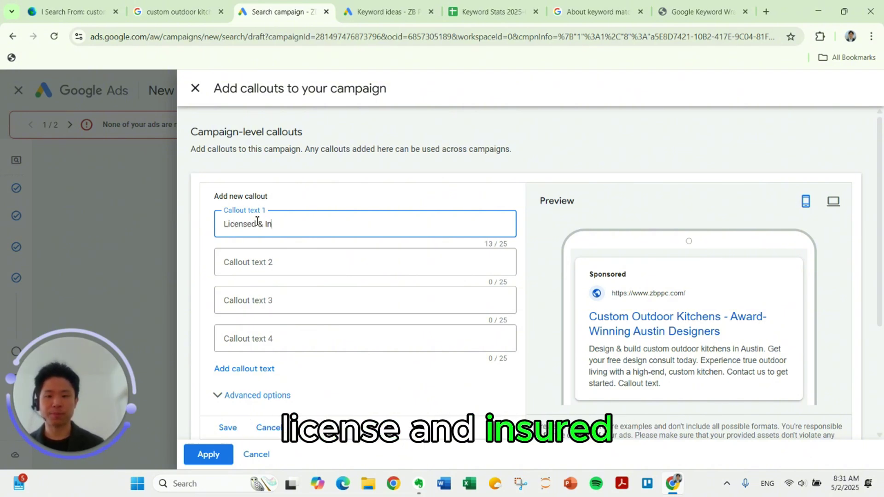
pyautogui.write('sured')
# - Set the second callout text to "Decades of Experience" and the third to "Serving the Austin area"
pyautogui.click(270, 258)
pyautogui.write('Decades of Experience')
pyautogui.click(290, 295)
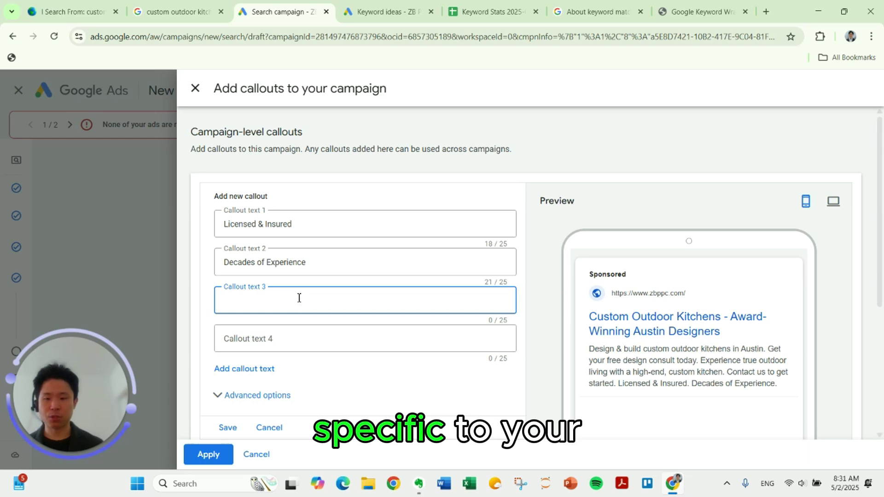
pyautogui.write('Serving teh Au')
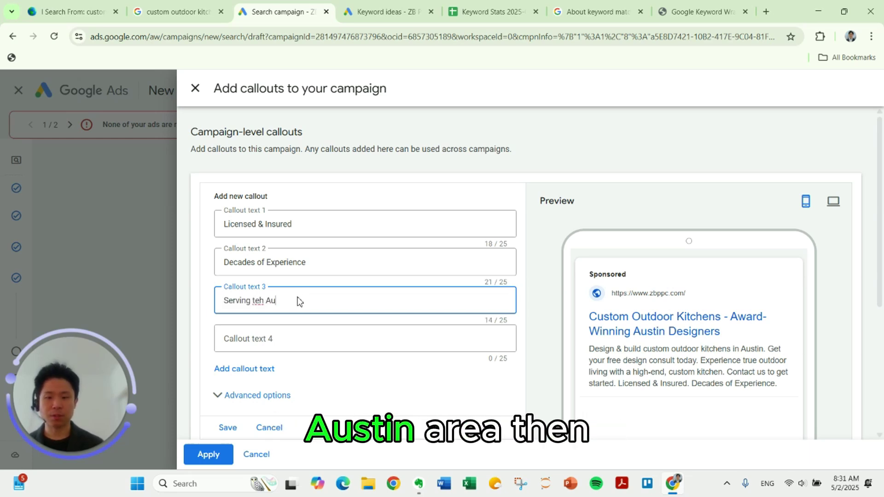
pyautogui.press('BackSpace')
pyautogui.press('BackSpace')
pyautogui.write('he Austin area')
# - Set the fourth callout text to "Bespoke Outdoor Living." and leave the callout form, saving the changes to the asset
pyautogui.click(300, 337)
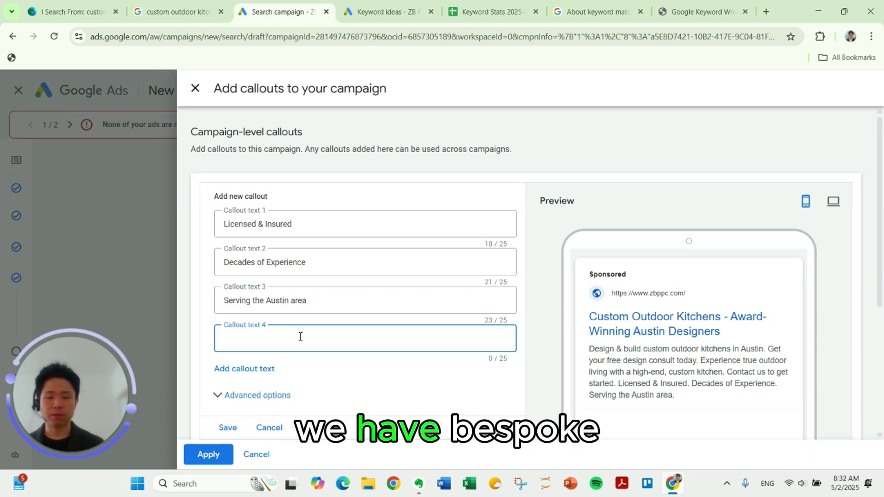
pyautogui.write('Bespoke')
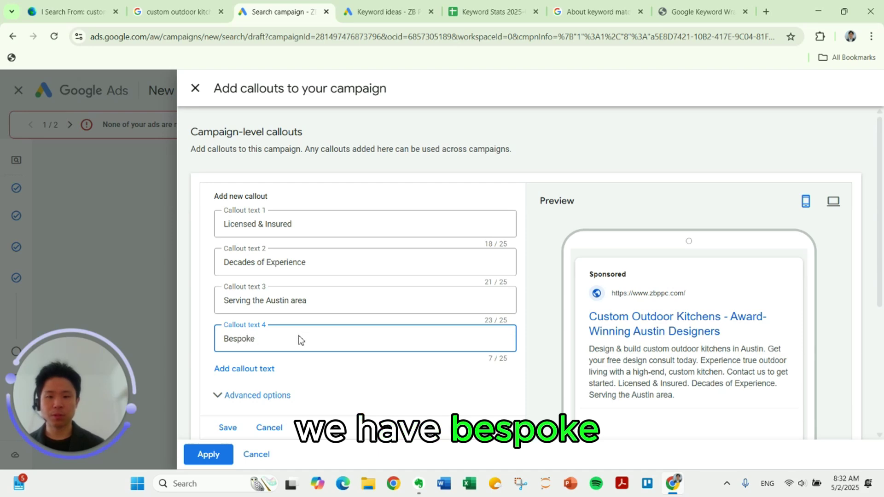
pyautogui.write(' Outdoor Living.')
pyautogui.scroll(-1, 276, 359)
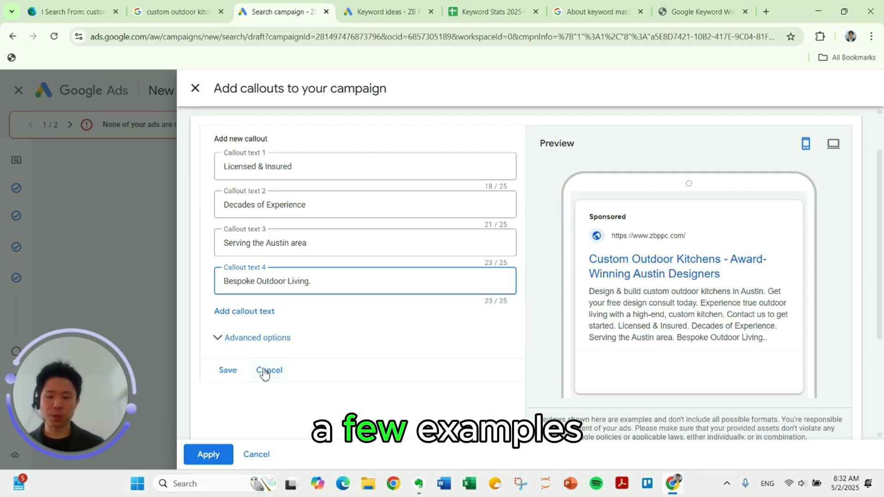
pyautogui.click(263, 455)
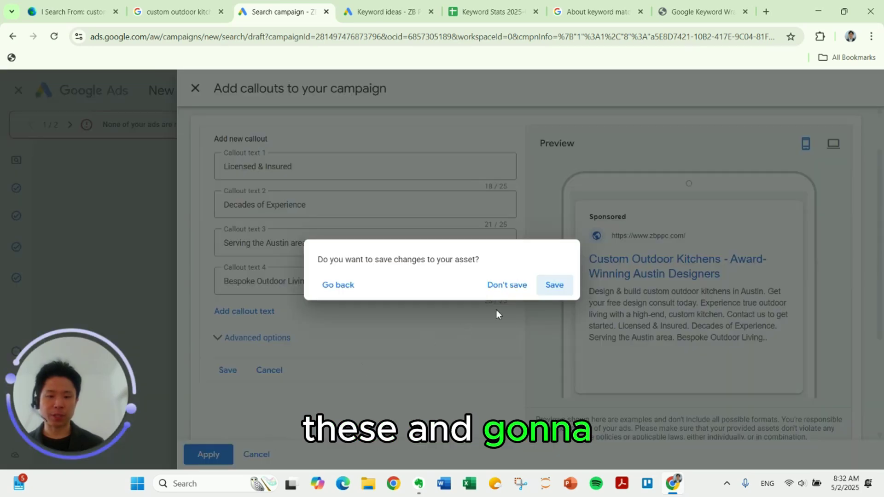
pyautogui.click(547, 286)
# - Continue from the ad to the budget settings and set a custom average daily budget of $50
pyautogui.scroll(-3, 425, 315)
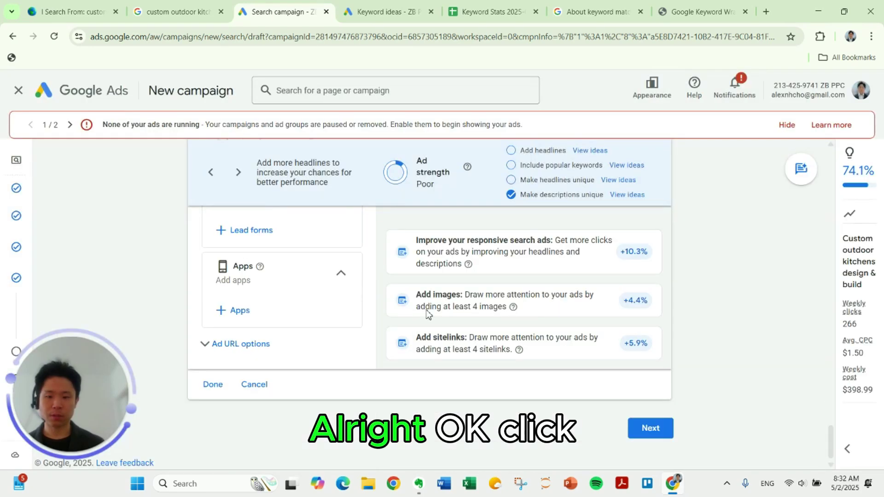
pyautogui.click(649, 426)
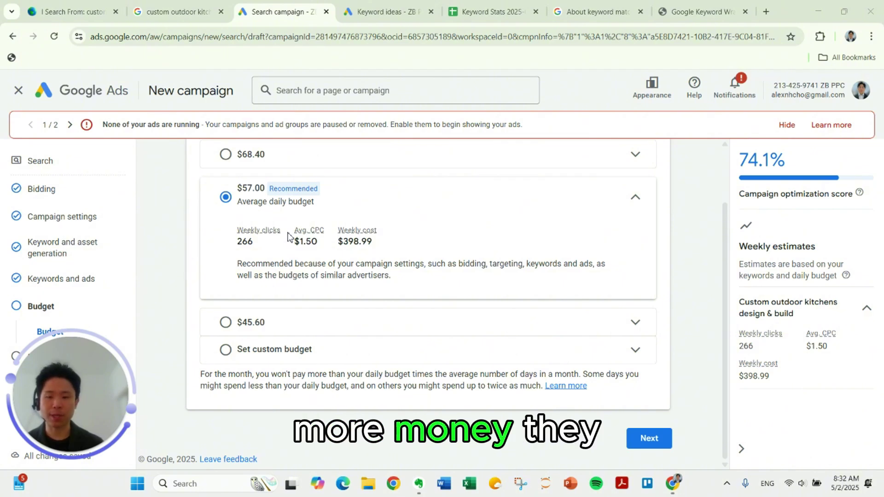
pyautogui.click(313, 352)
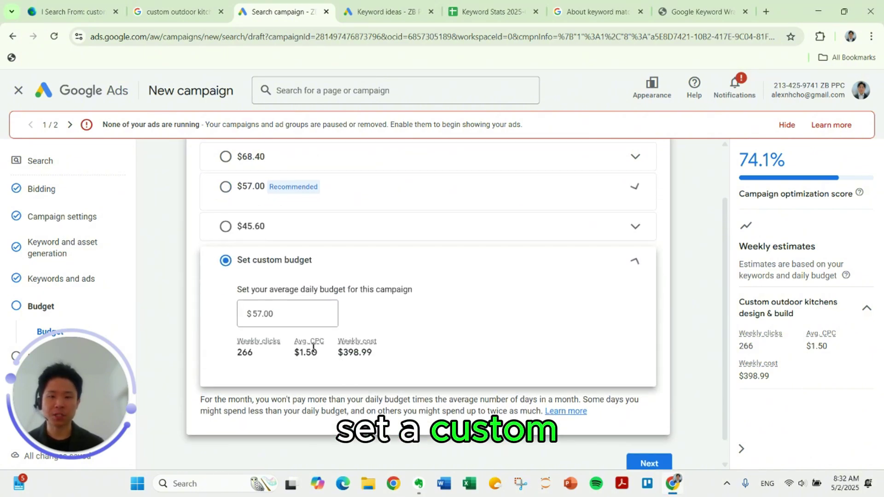
pyautogui.doubleClick(273, 299)
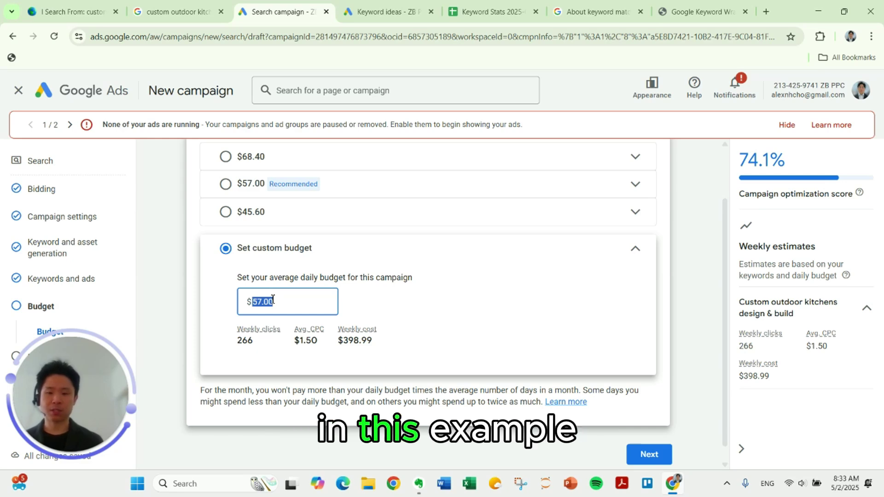
pyautogui.write('50')
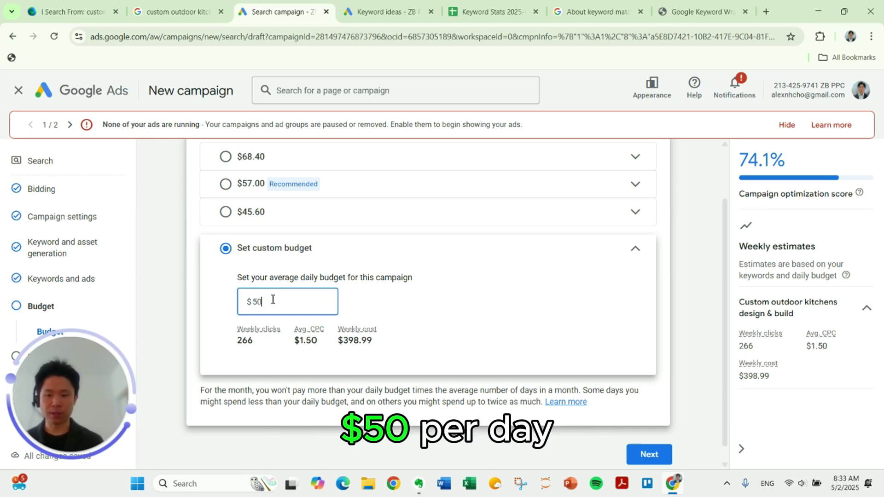
pyautogui.click(503, 318)
pyautogui.scroll(-2, 503, 318)
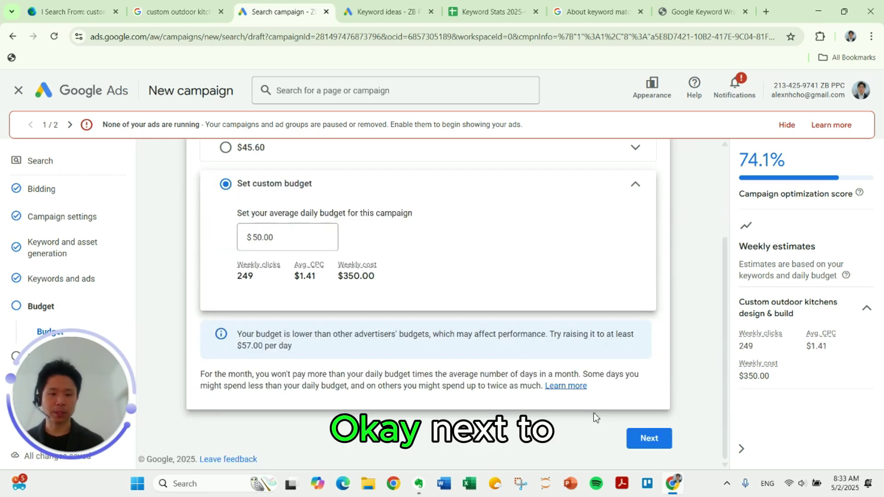
# - Proceed to the campaign review and publish the campaign
pyautogui.click(642, 441)
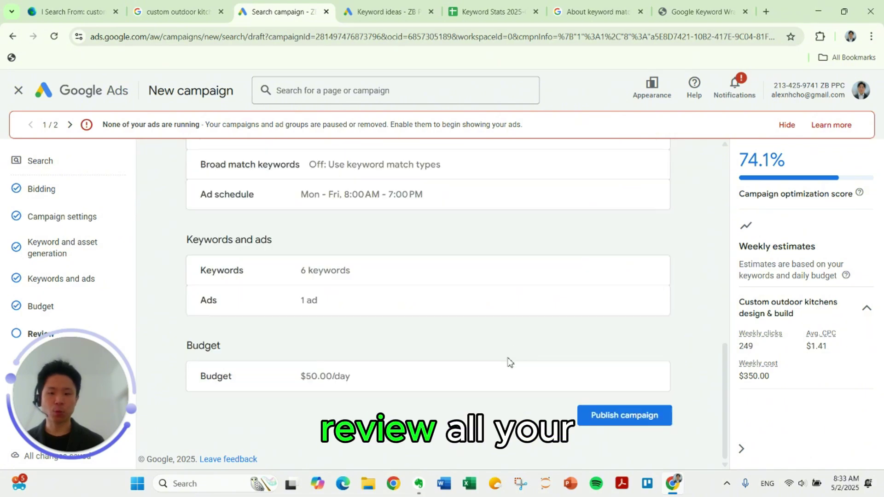
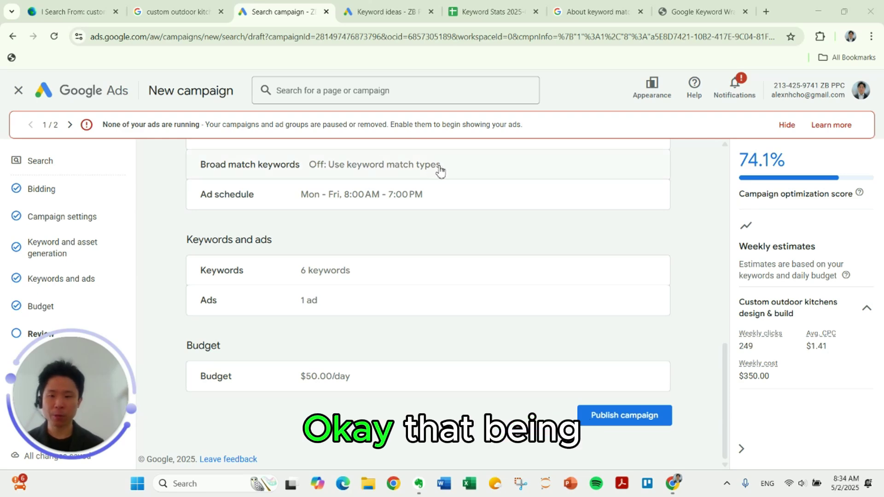
pyautogui.click(617, 417)
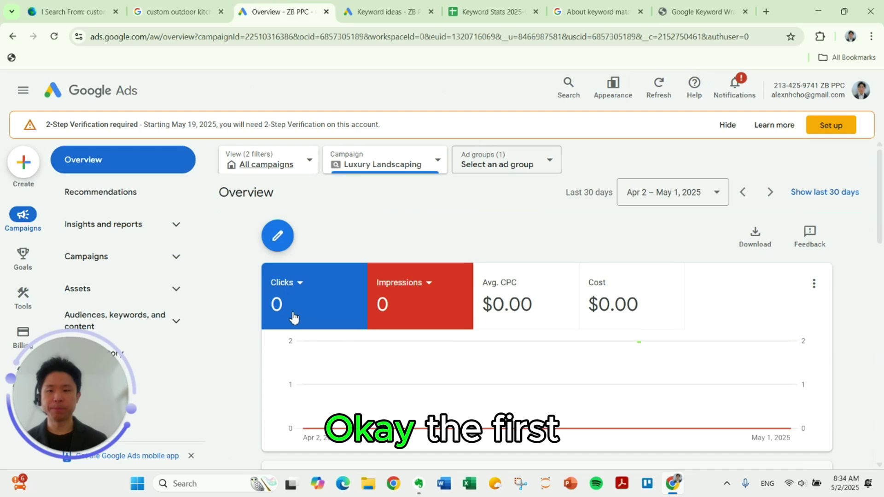
# - Open the campaign list and pause the Luxury Landscaping campaign
pyautogui.click(176, 258)
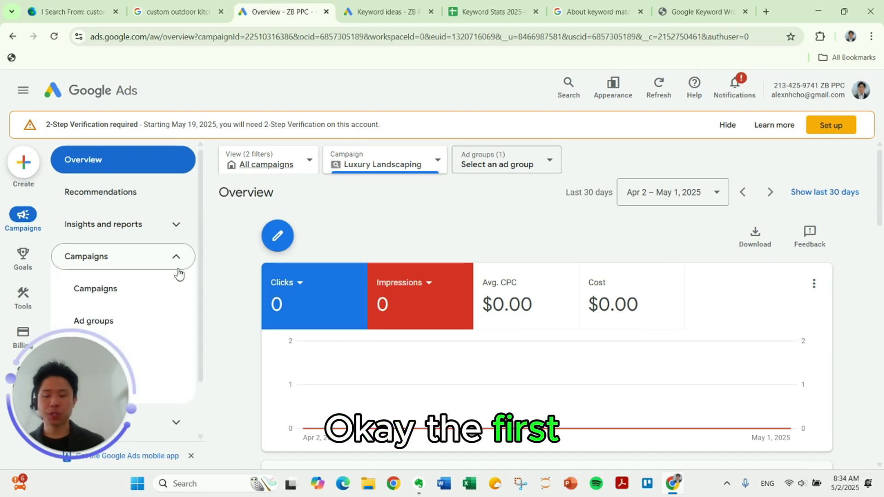
pyautogui.scroll(-1, 165, 234)
pyautogui.click(154, 235)
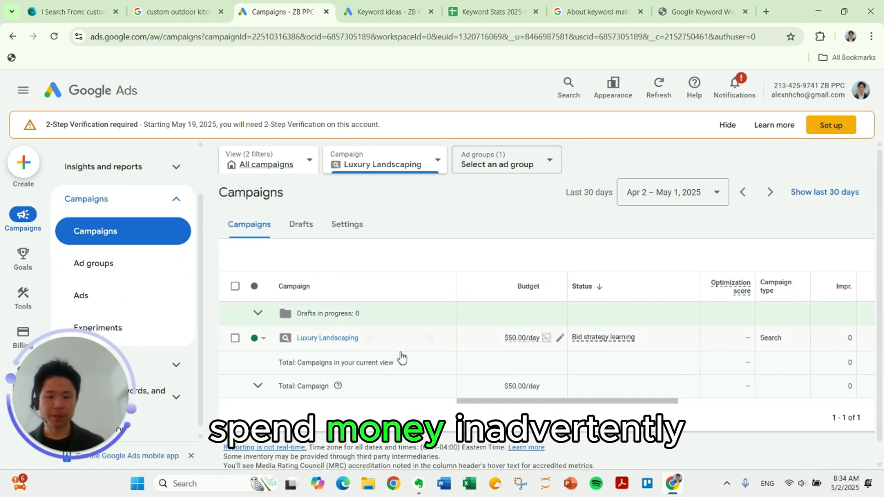
pyautogui.click(263, 338)
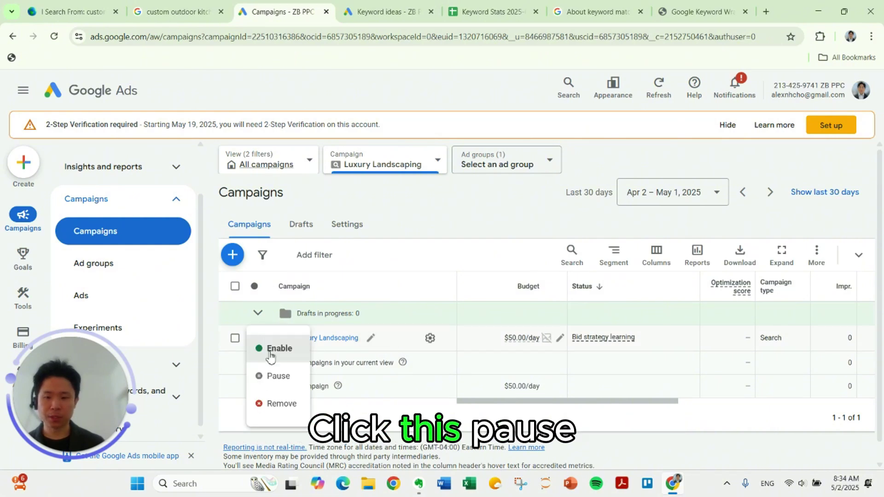
pyautogui.click(274, 376)
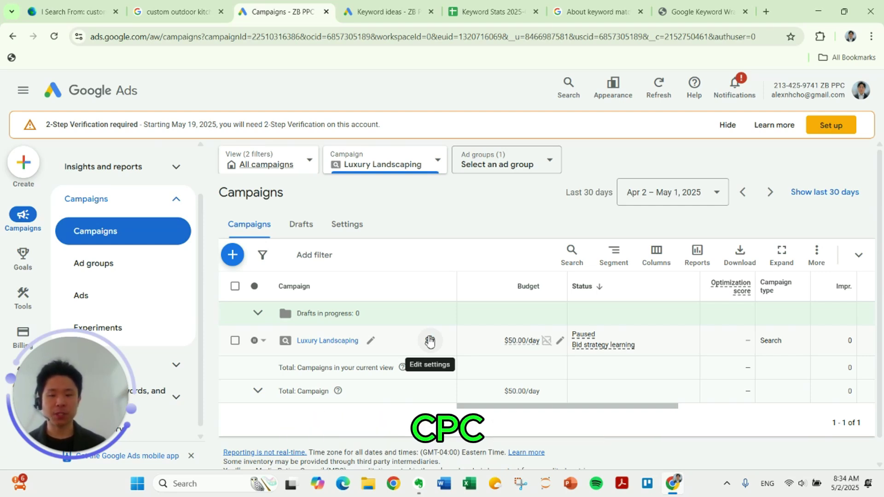
# - Change the Luxury Landscaping campaign's bidding strategy to Manual CPC in its settings, save it and leave the settings
pyautogui.click(430, 341)
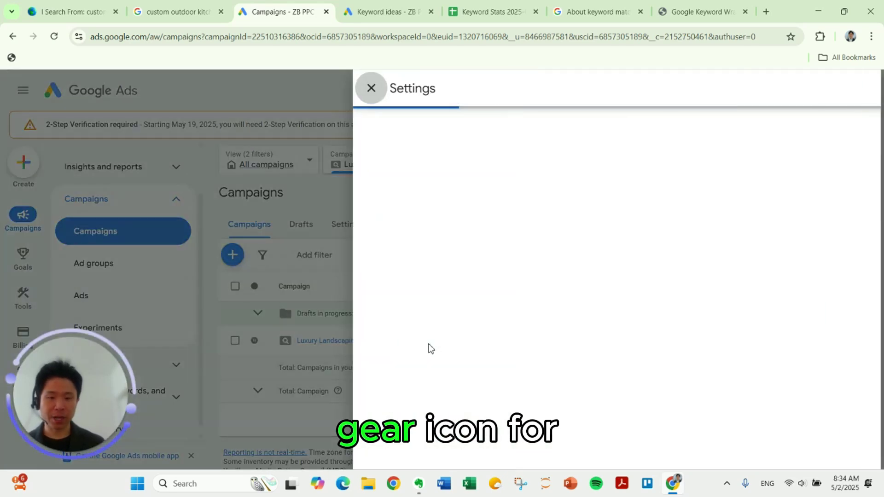
pyautogui.scroll(-5, 523, 338)
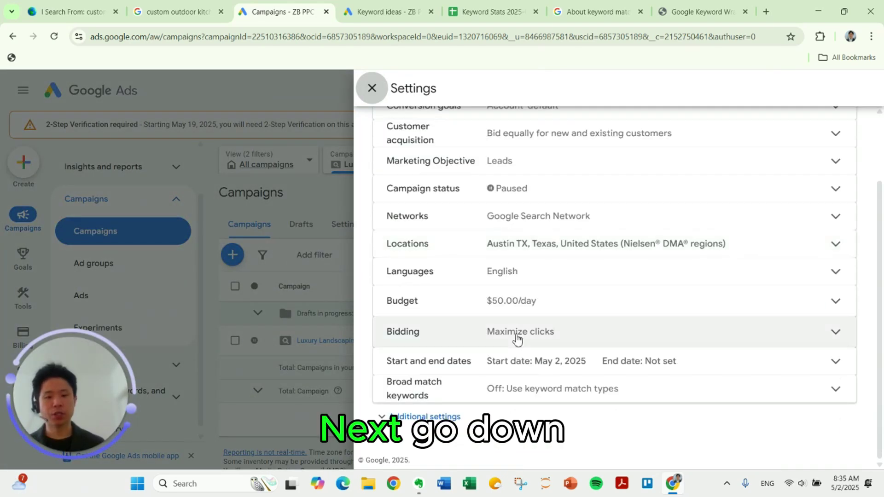
pyautogui.click(517, 339)
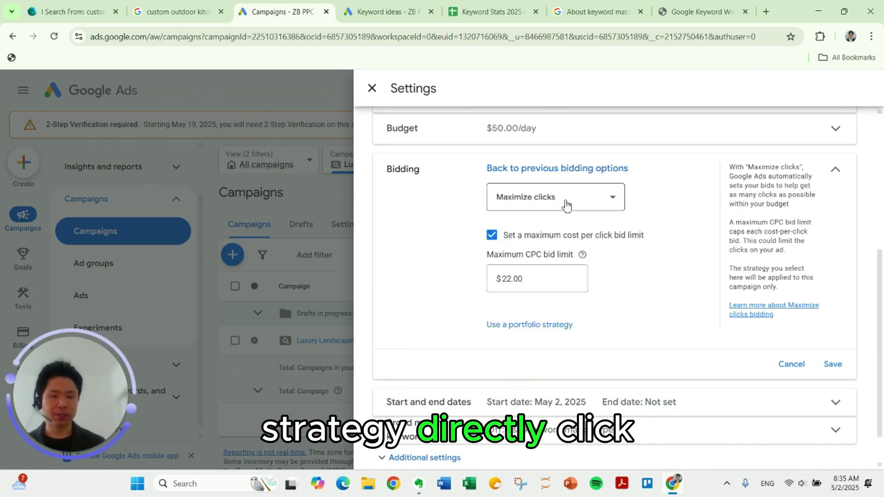
pyautogui.click(566, 205)
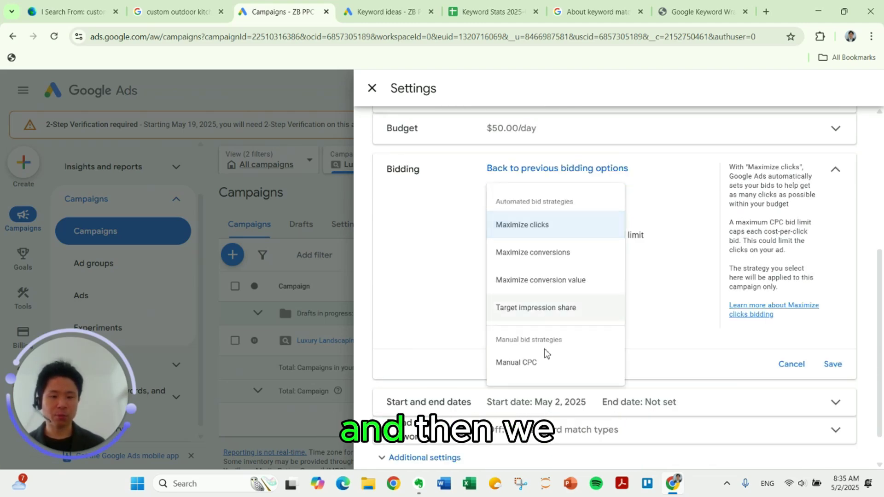
pyautogui.click(547, 366)
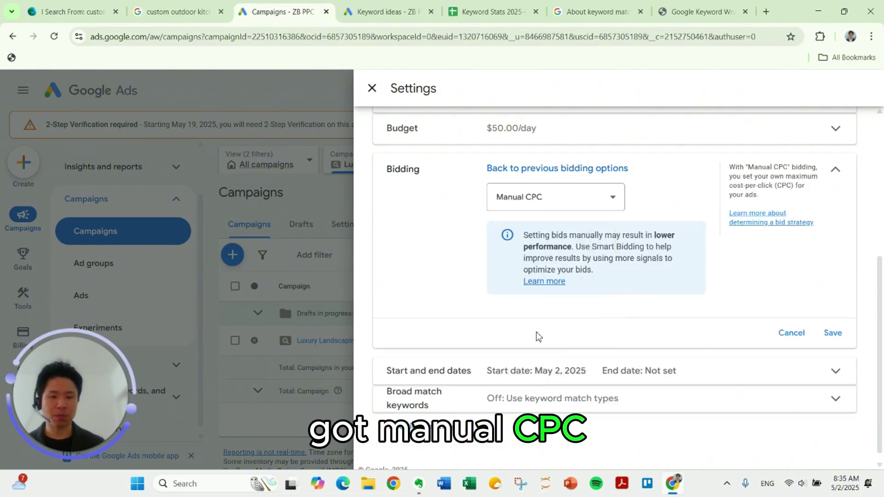
pyautogui.click(835, 334)
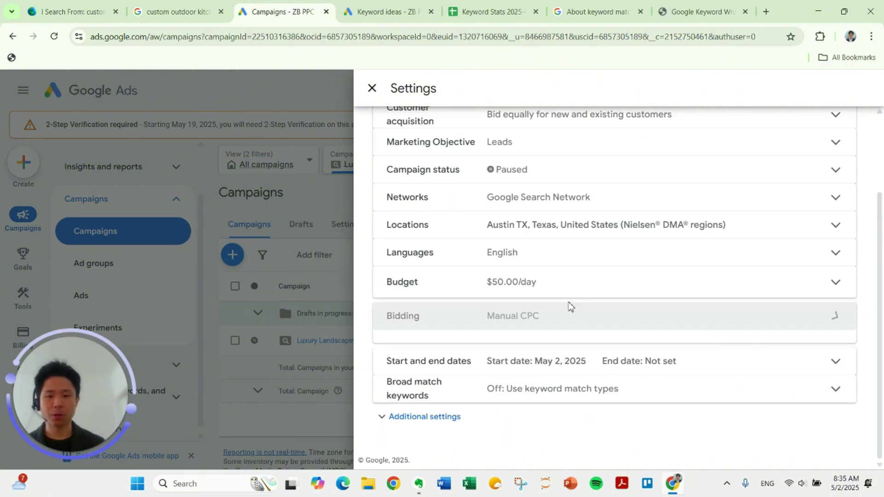
pyautogui.click(106, 359)
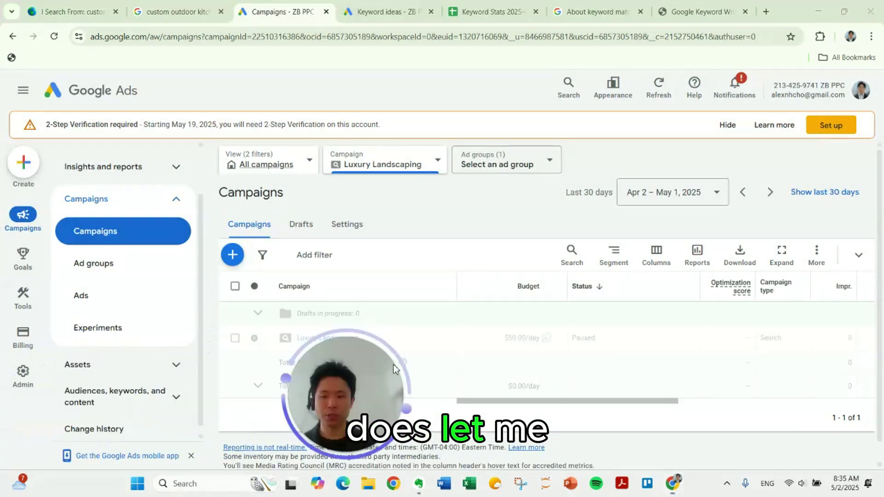
# - Examine the default max. CPC bid field of the "Custom outdoor kitchens design & build" ad group and cancel the edit
pyautogui.click(162, 272)
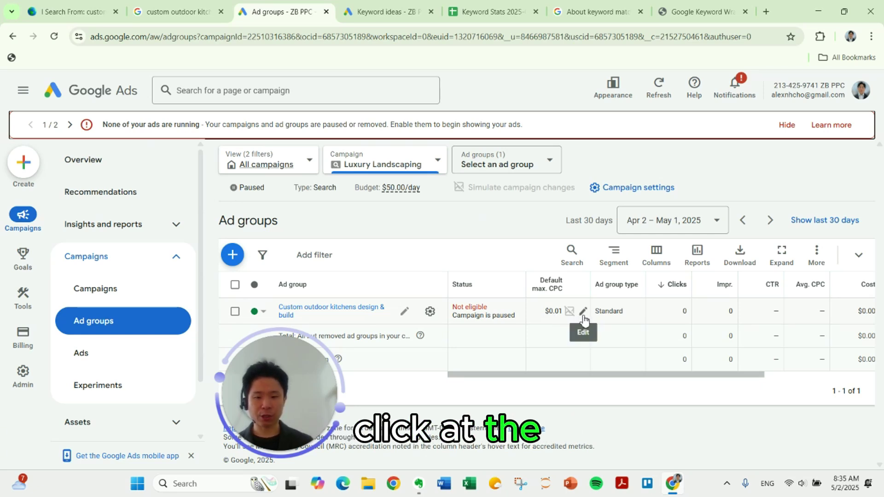
pyautogui.click(582, 312)
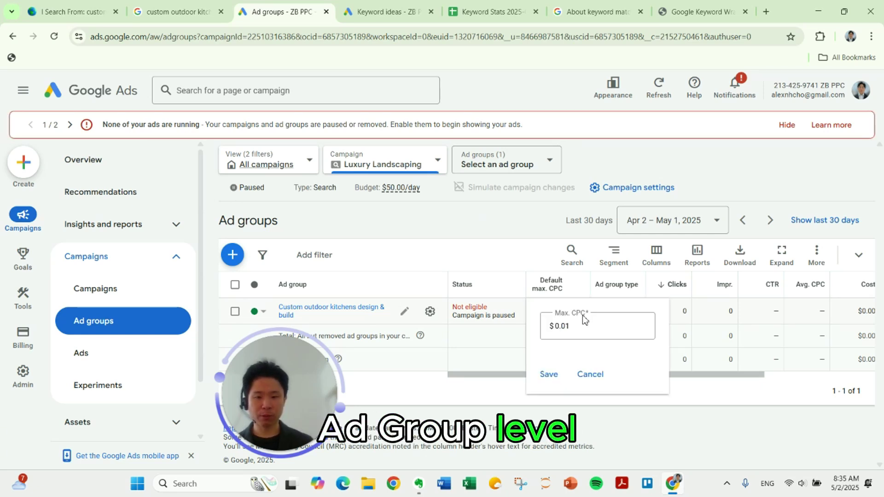
pyautogui.click(601, 377)
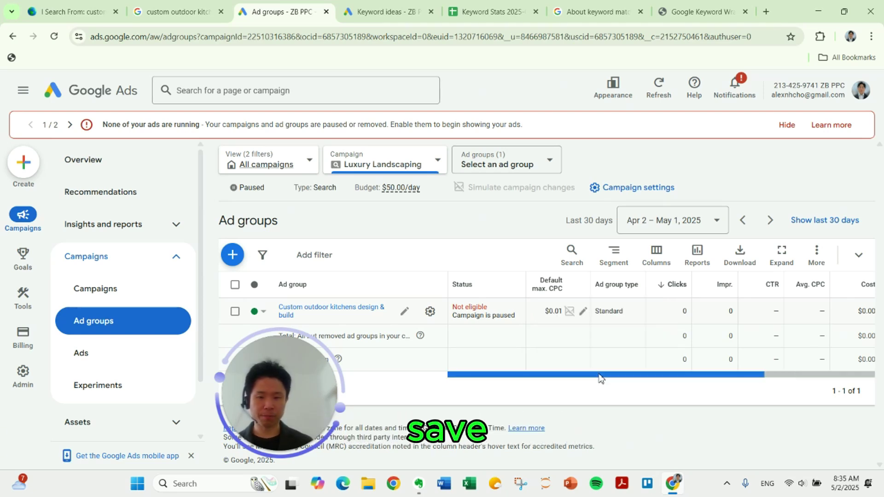
# - Open the campaign's search keywords, check the max. CPC field of the phrase match "custom outdoor kitchens" keyword, and review the individual keyword bids
pyautogui.scroll(-2, 156, 359)
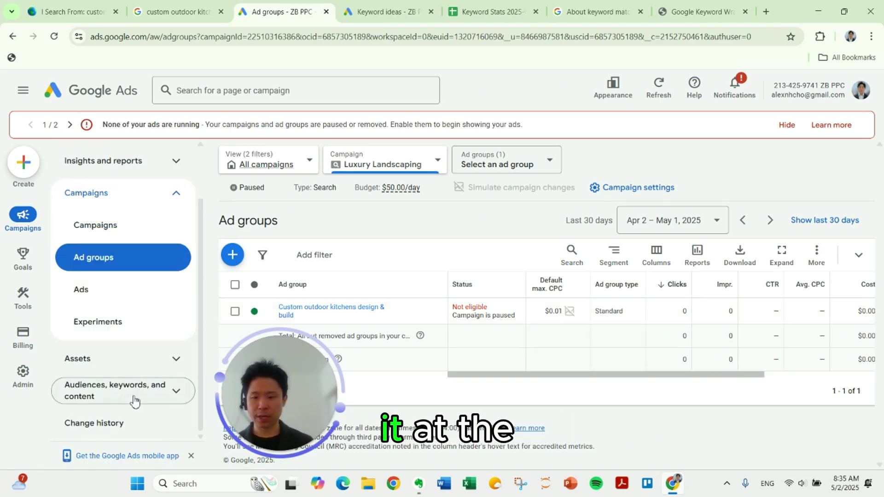
pyautogui.click(134, 398)
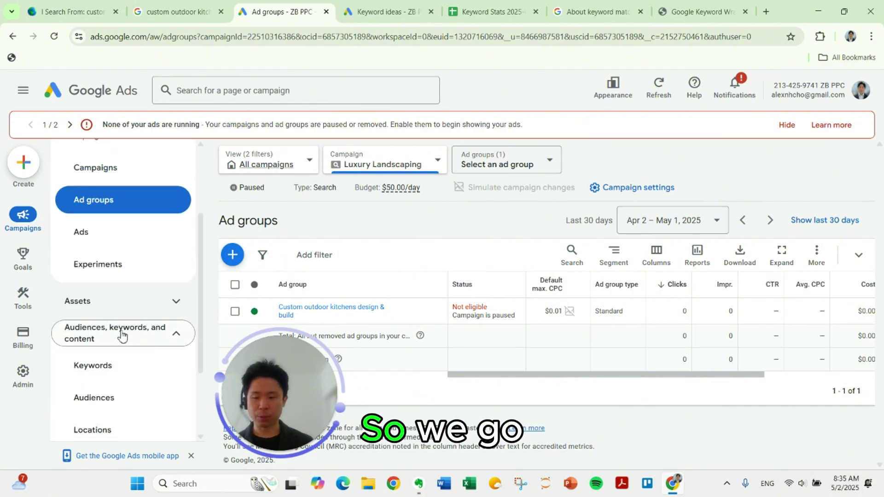
pyautogui.click(115, 367)
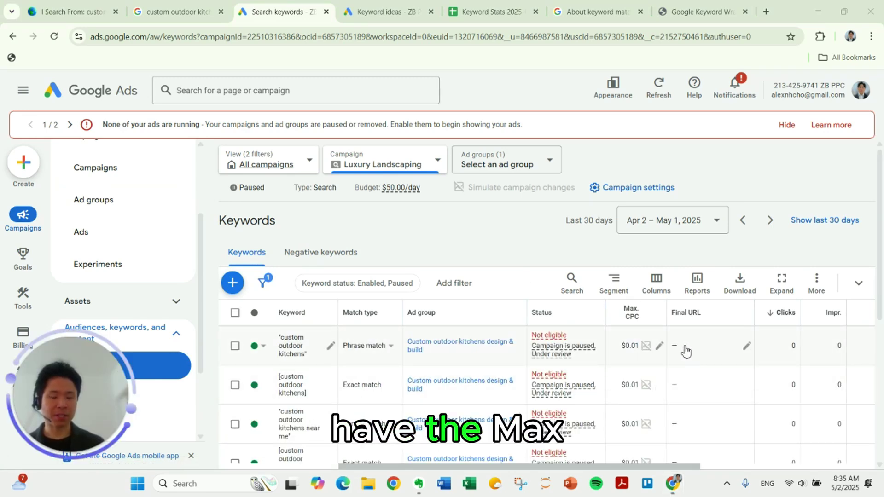
pyautogui.click(659, 346)
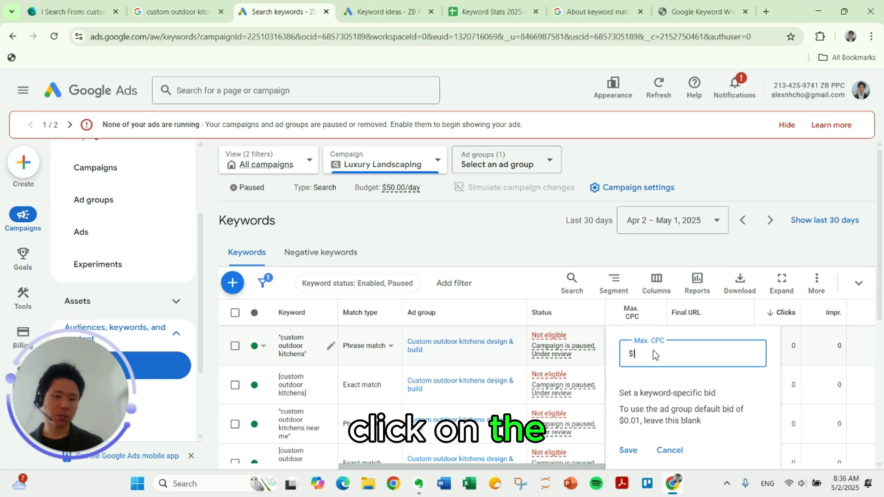
pyautogui.click(668, 450)
pyautogui.scroll(-4, 617, 374)
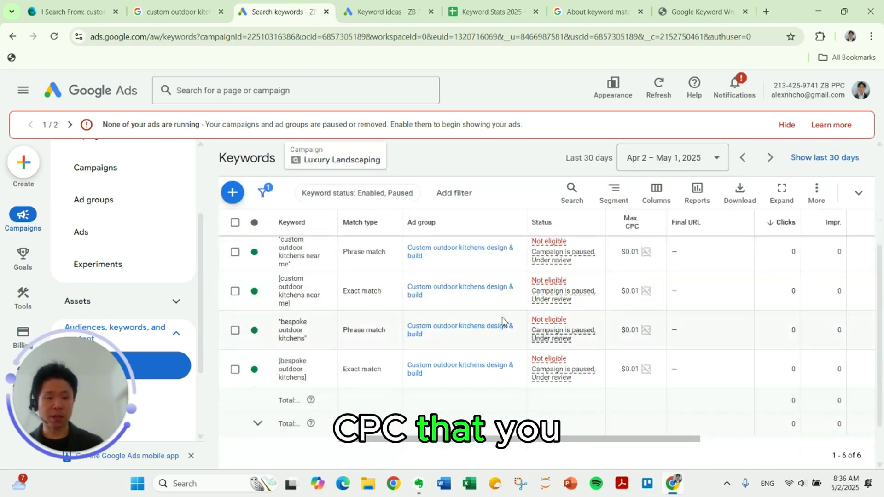
pyautogui.scroll(3, 502, 321)
pyautogui.scroll(-2, 475, 403)
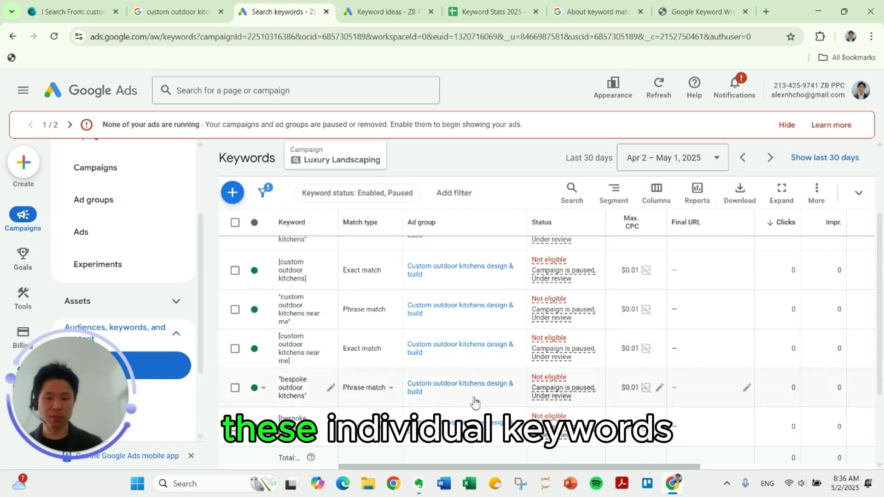
pyautogui.scroll(-2, 475, 405)
pyautogui.scroll(4, 282, 328)
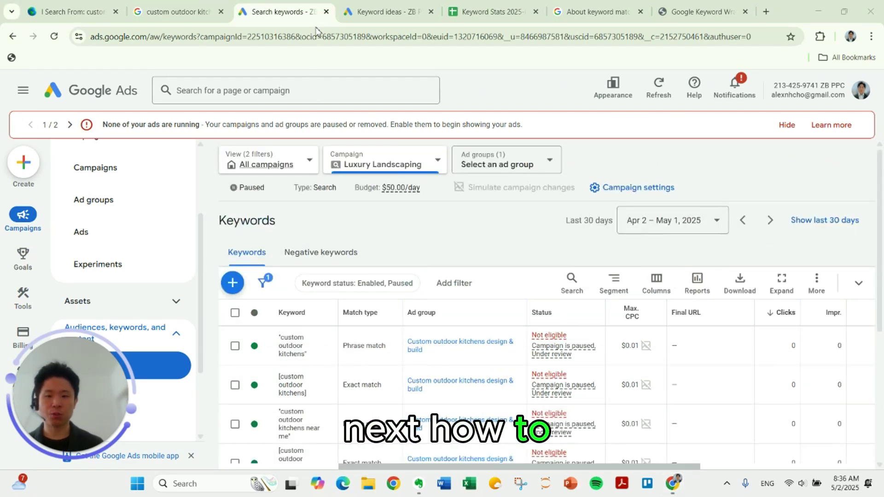
# - Open the form for adding negative keywords and check its level options, keeping Campaign for Luxury Landscaping
pyautogui.click(338, 257)
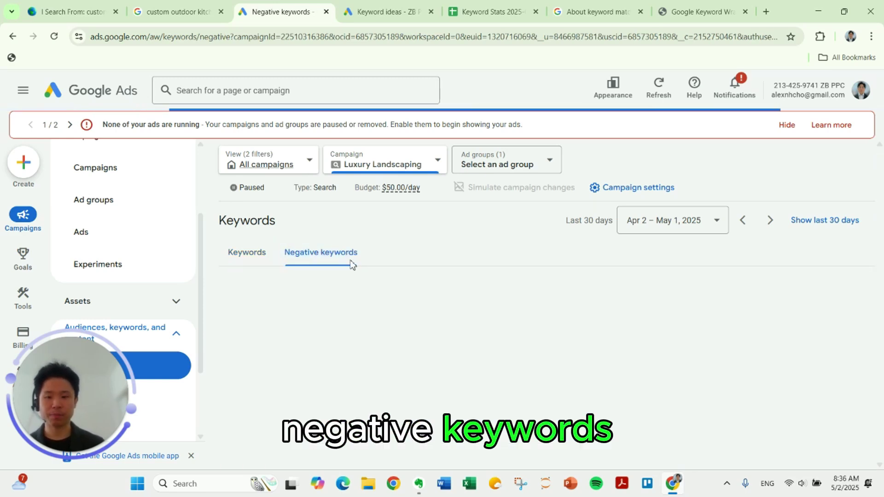
pyautogui.scroll(-1, 258, 286)
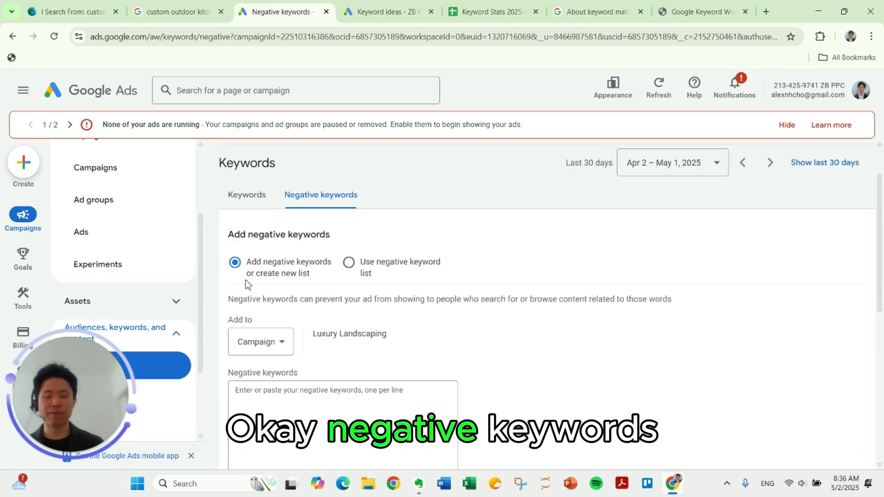
pyautogui.scroll(-2, 254, 304)
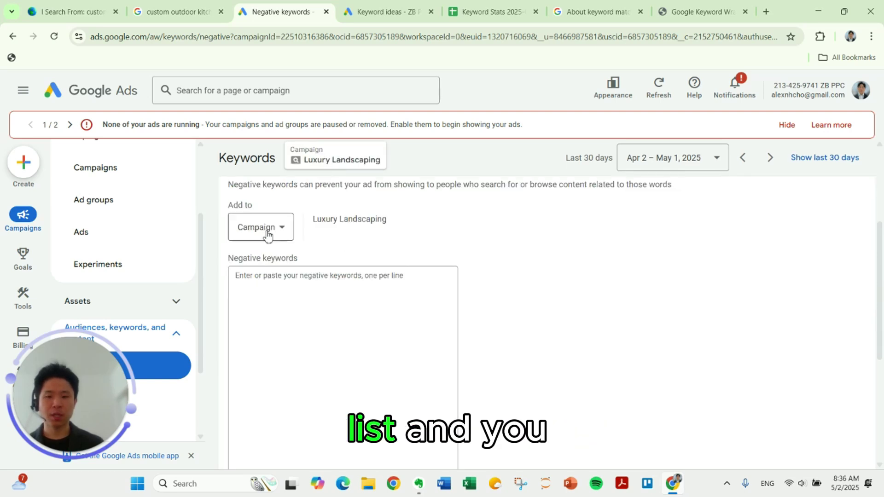
pyautogui.scroll(1, 269, 225)
pyautogui.click(288, 288)
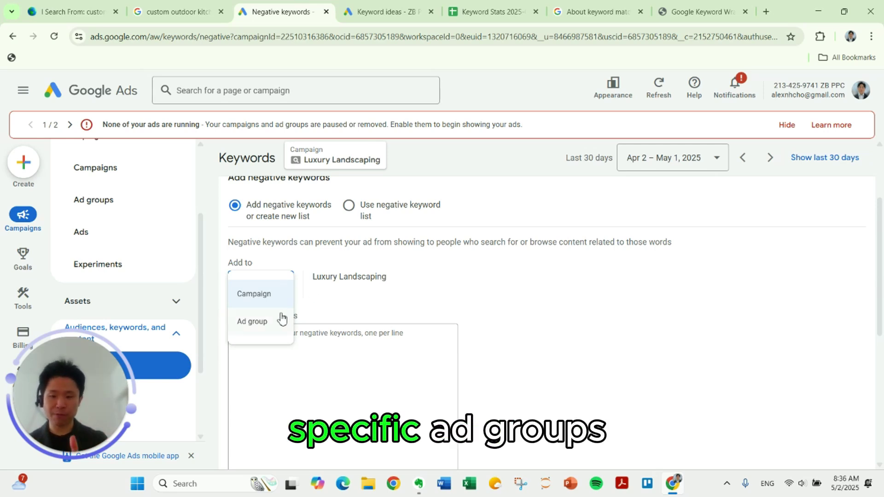
pyautogui.moveTo(362, 277); pyautogui.dragTo(357, 278)
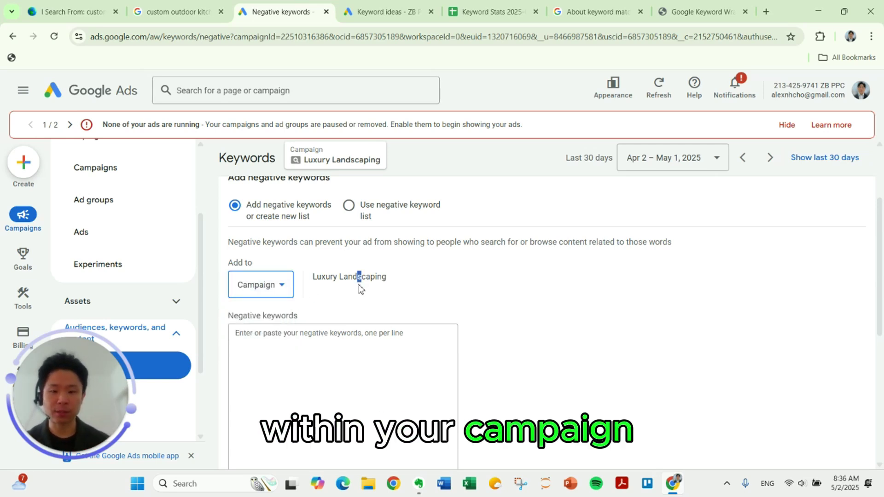
pyautogui.click(355, 285)
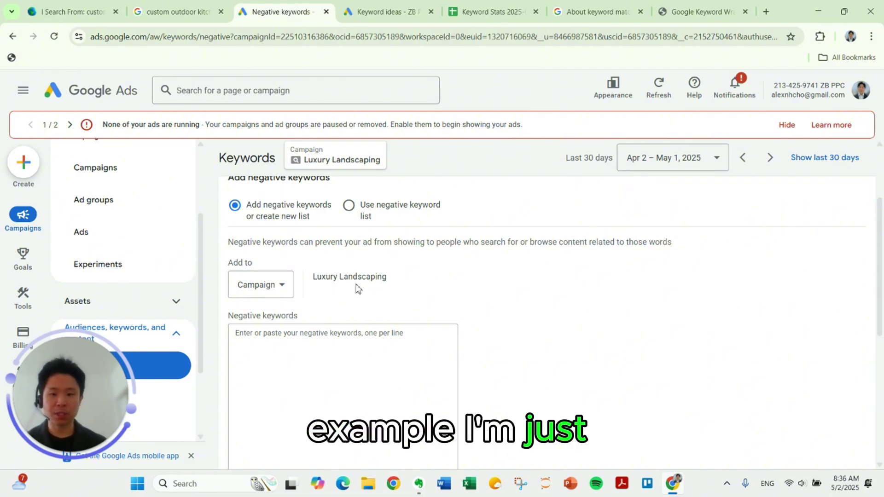
# - Enter DIY and the phrase match term "home depot" as campaign negative keywords, one per line
pyautogui.click(359, 361)
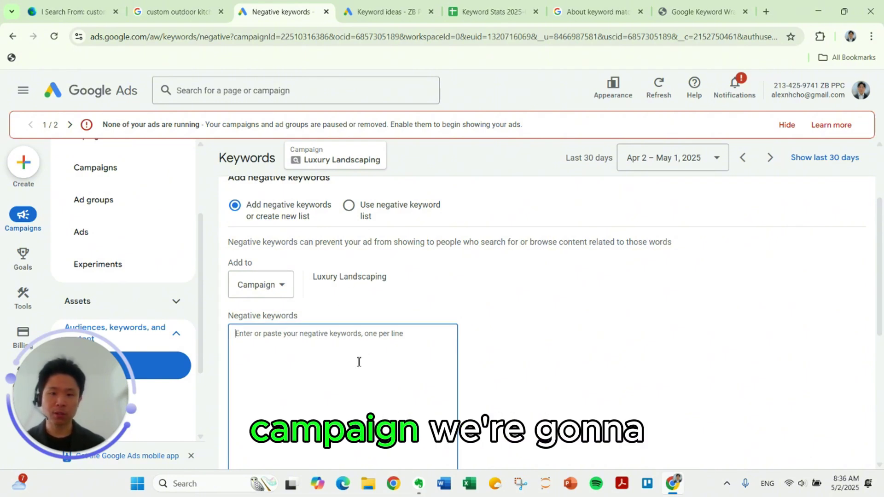
pyautogui.scroll(-1, 366, 272)
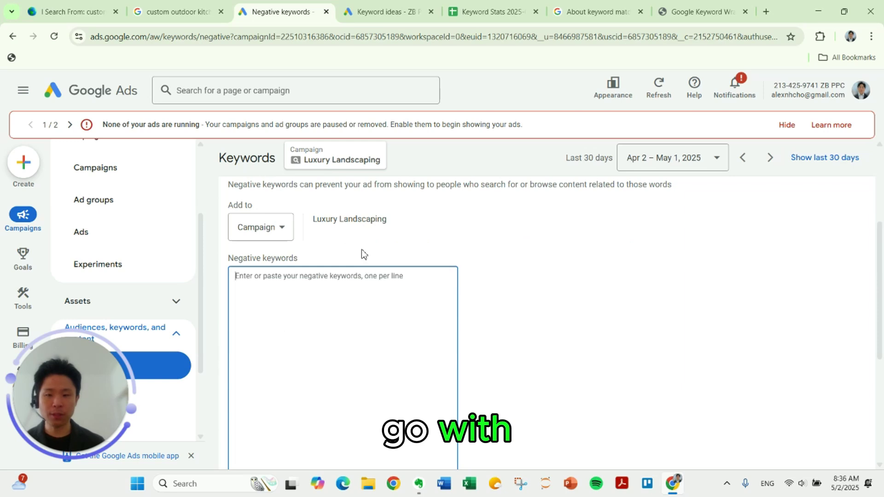
pyautogui.write('DIY')
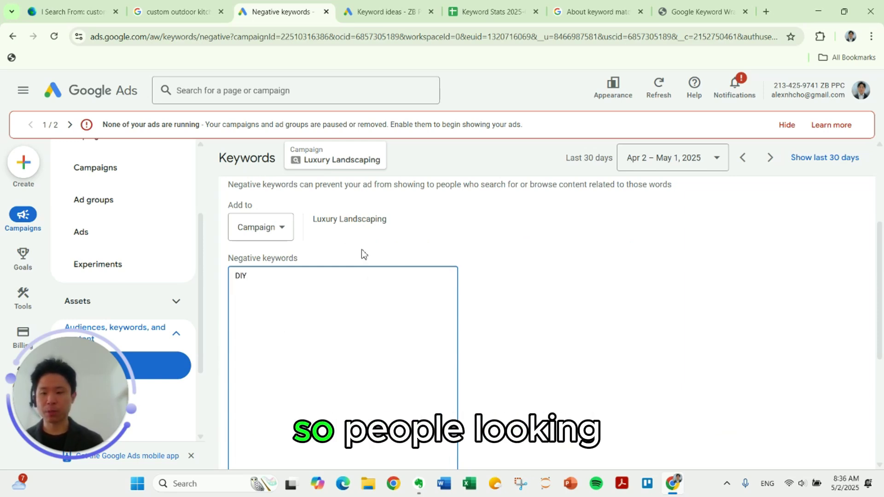
pyautogui.press('Return')
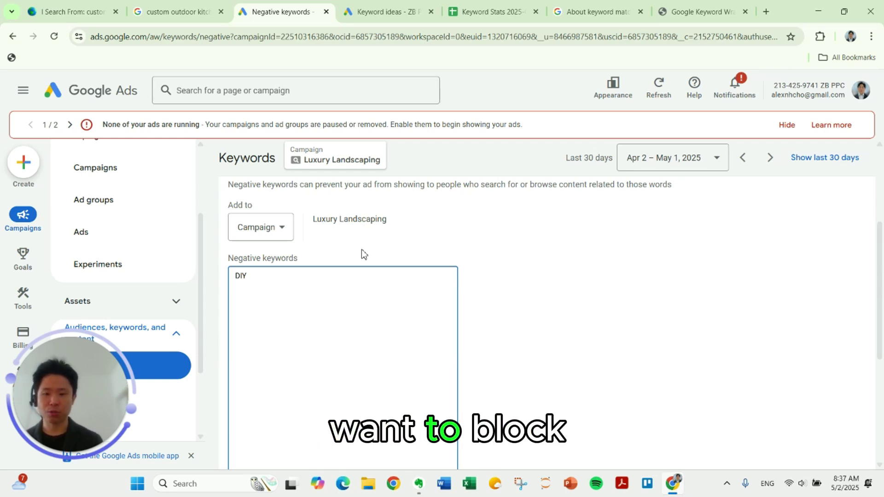
pyautogui.write('"ho')
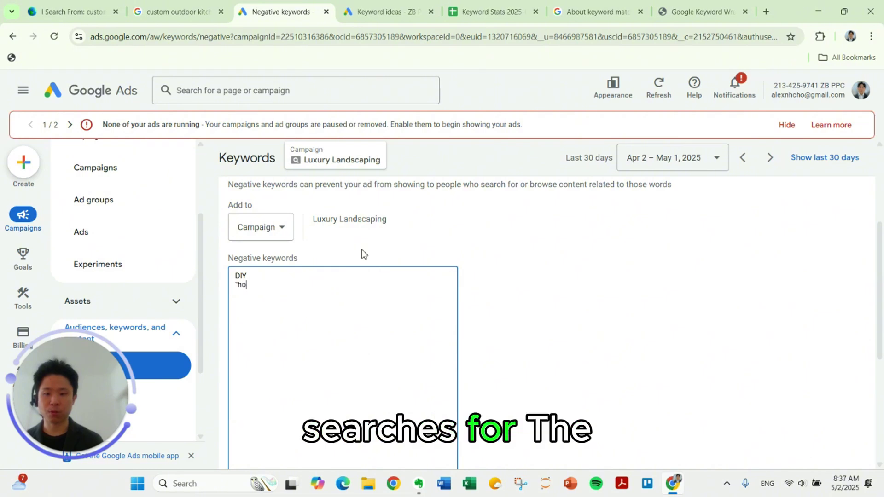
pyautogui.write('me depot"')
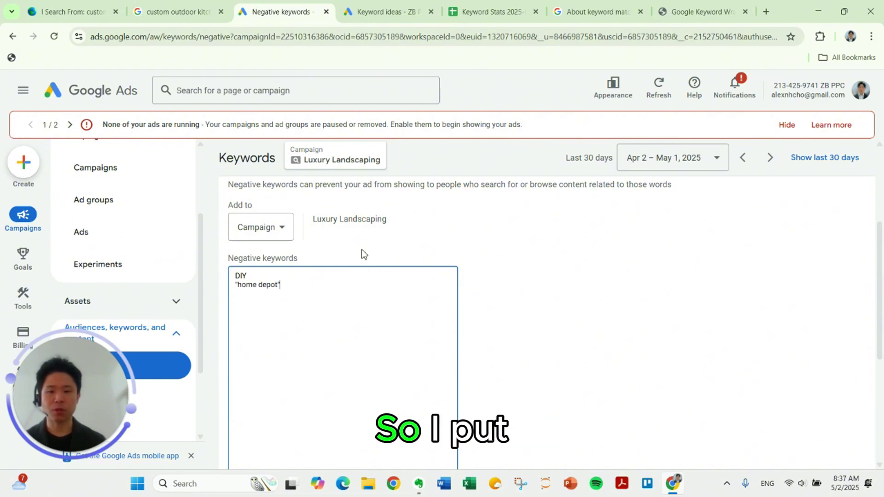
pyautogui.moveTo(236, 285); pyautogui.dragTo(282, 285)
pyautogui.click(285, 288)
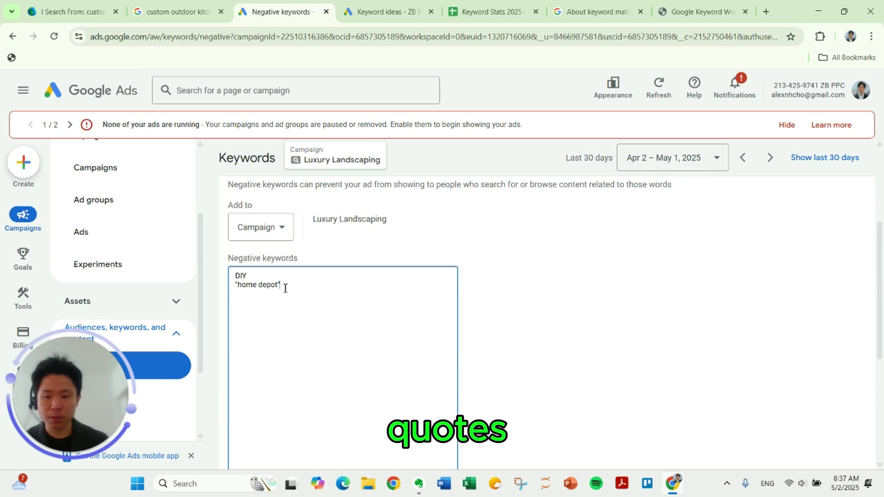
pyautogui.tripleClick(285, 288)
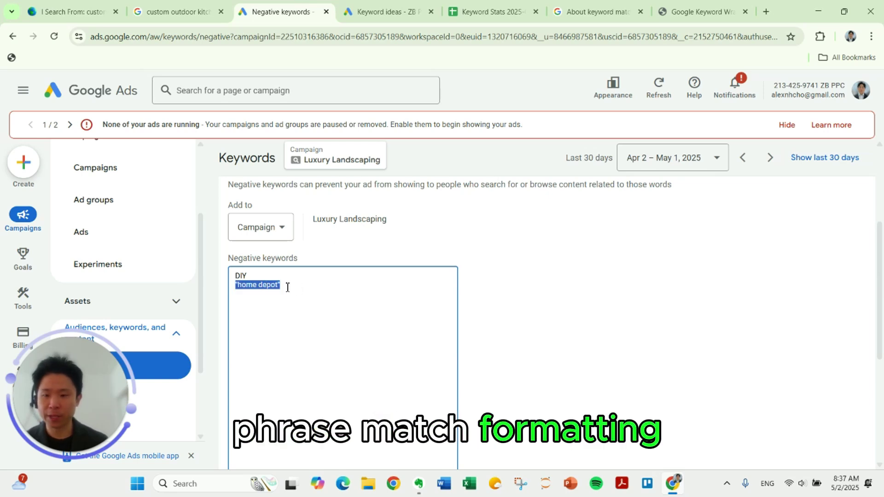
# - Review the phrase match "home depot" entry and the DIY entry in the negative keywords form
pyautogui.click(285, 288)
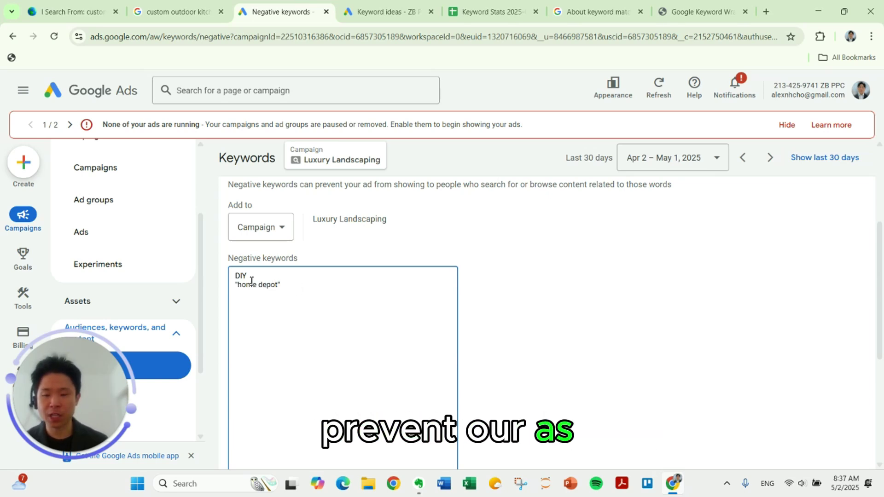
pyautogui.moveTo(236, 285); pyautogui.dragTo(282, 285)
pyautogui.click(289, 298)
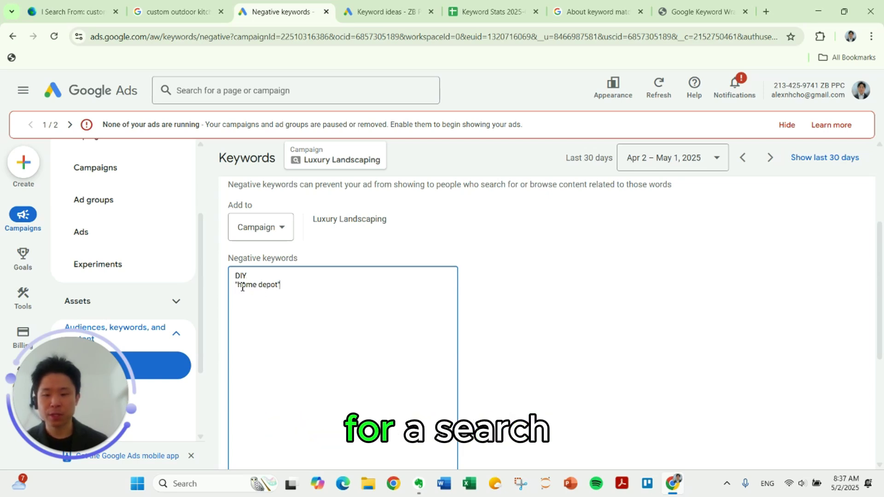
pyautogui.moveTo(238, 286); pyautogui.dragTo(278, 285)
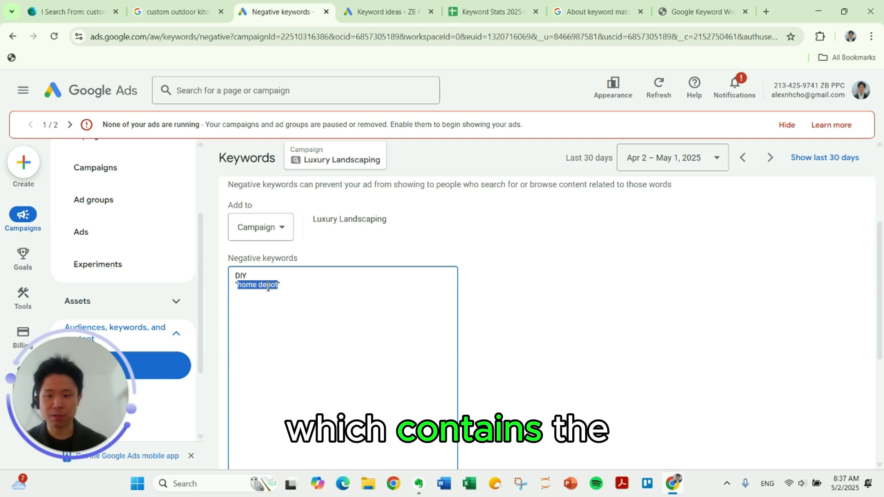
pyautogui.click(285, 286)
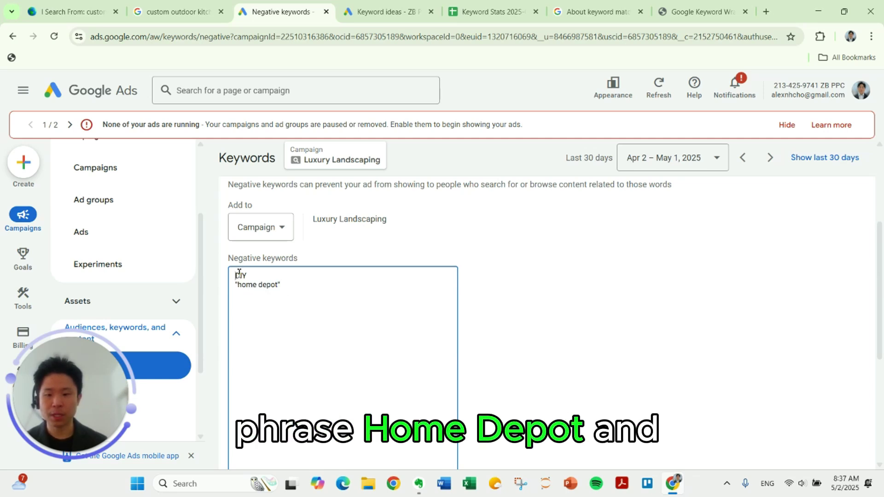
pyautogui.doubleClick(240, 275)
pyautogui.click(294, 275)
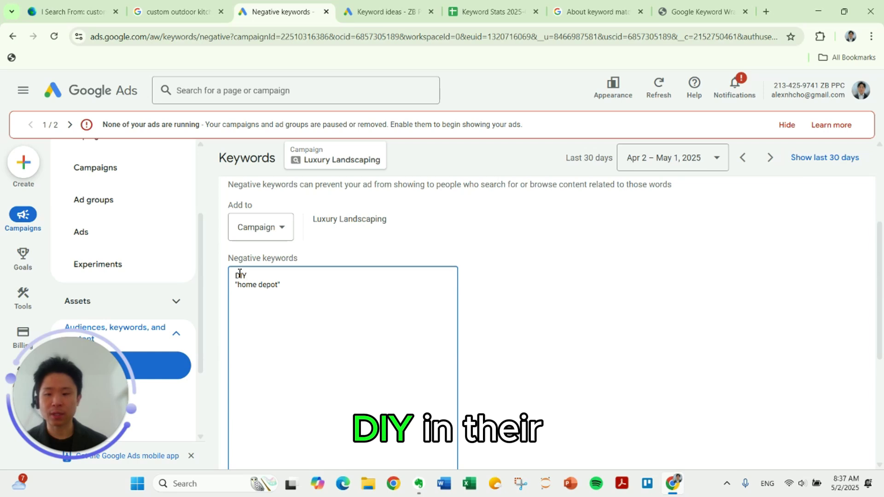
# - Save DIY and "home depot" as negative keywords for the Luxury Landscaping campaign, without saving them to a list
pyautogui.scroll(-5, 489, 263)
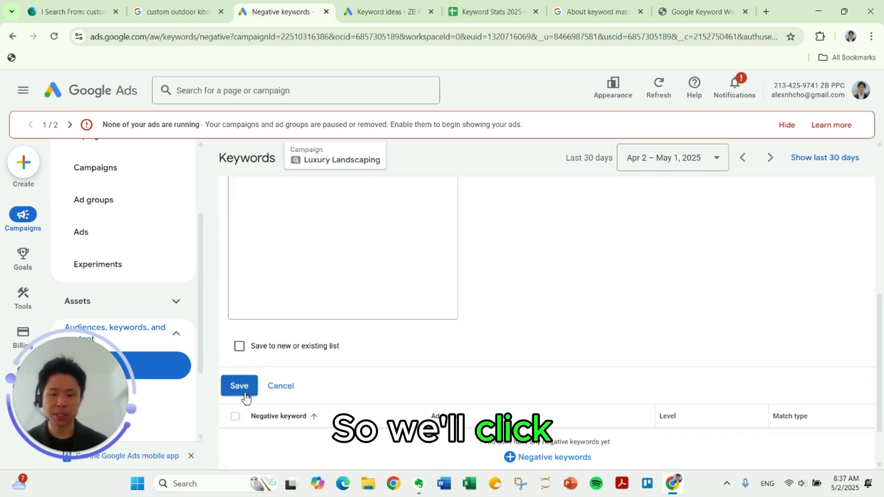
pyautogui.click(239, 385)
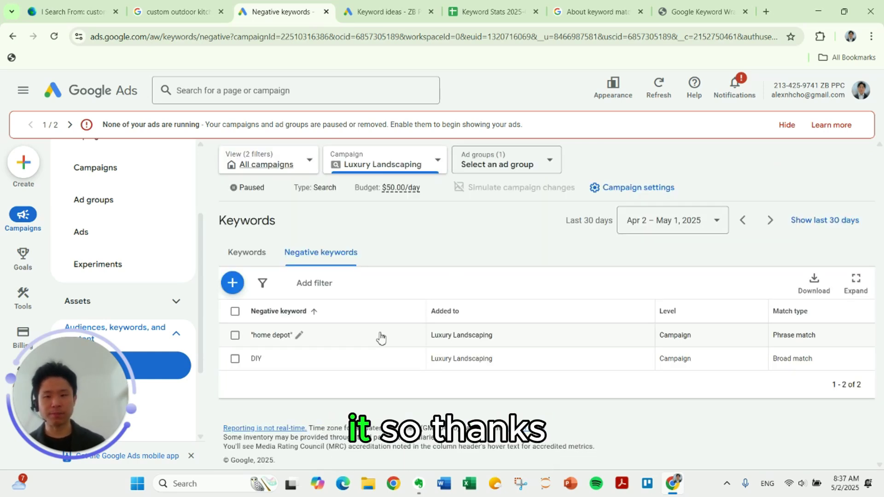